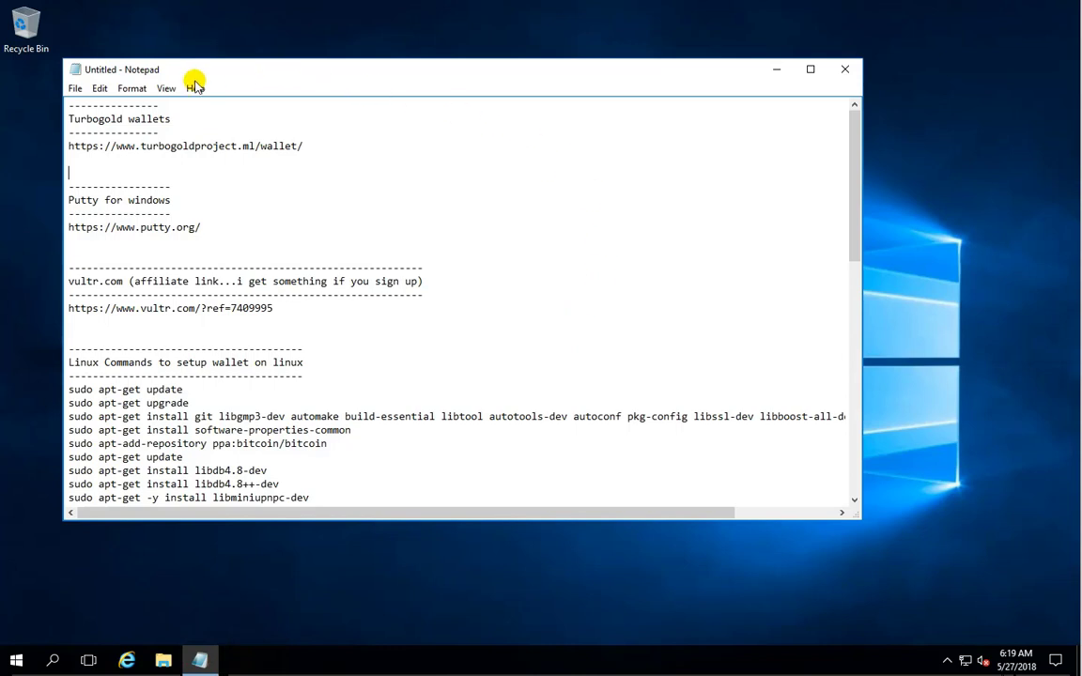
Copy the Turbogold wallet URL from the Notepad notes and minimize Notepad.
{"action": "left_click_drag", "start_coordinate": [341, 146], "coordinate": [70, 144]}
{"action": "right_click", "coordinate": [97, 146]}
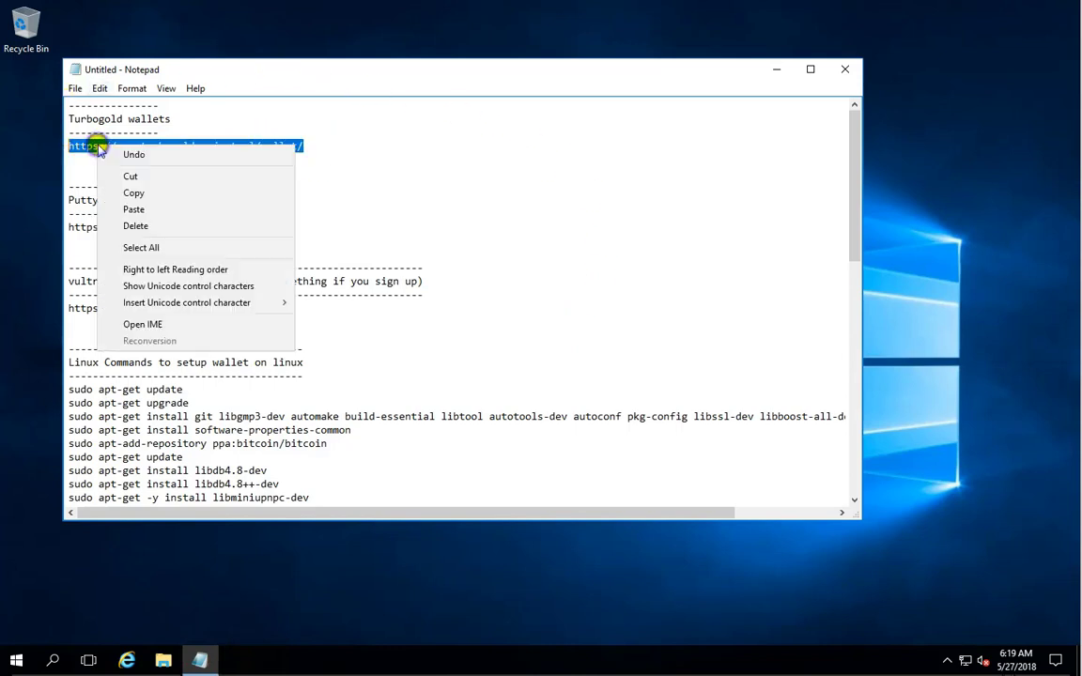
{"action": "left_click", "coordinate": [134, 193]}
{"action": "left_click", "coordinate": [783, 71]}
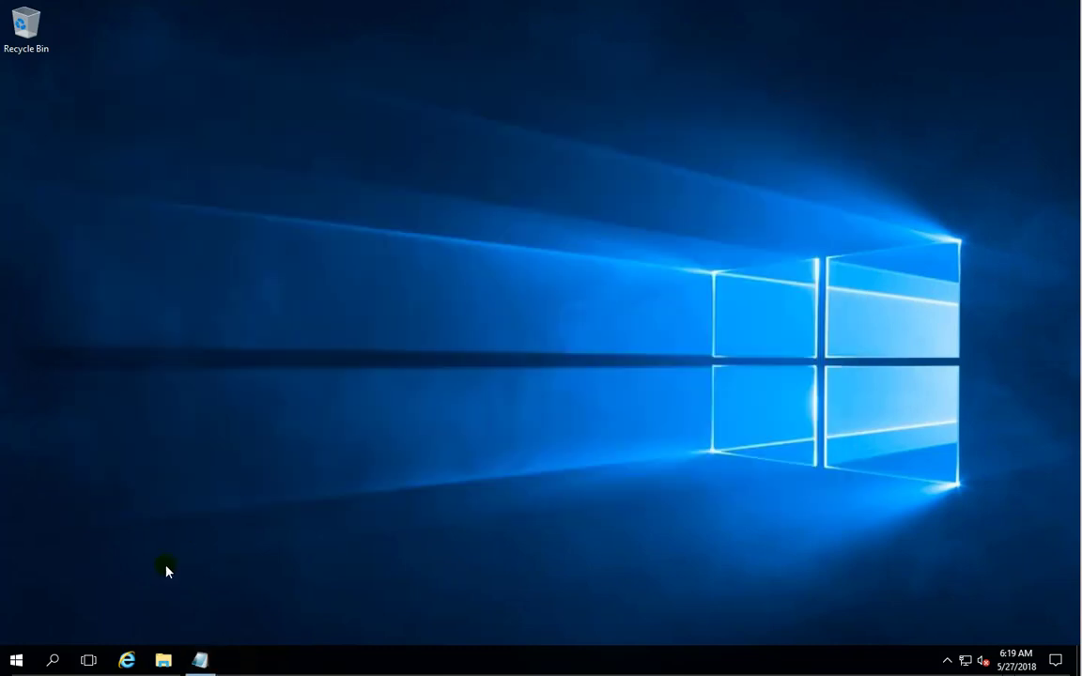
In Internet Explorer, load the copied Turbogold URL and go to the WALLET page's Windows wallet link.
{"action": "left_click", "coordinate": [126, 661]}
{"action": "right_click", "coordinate": [265, 55]}
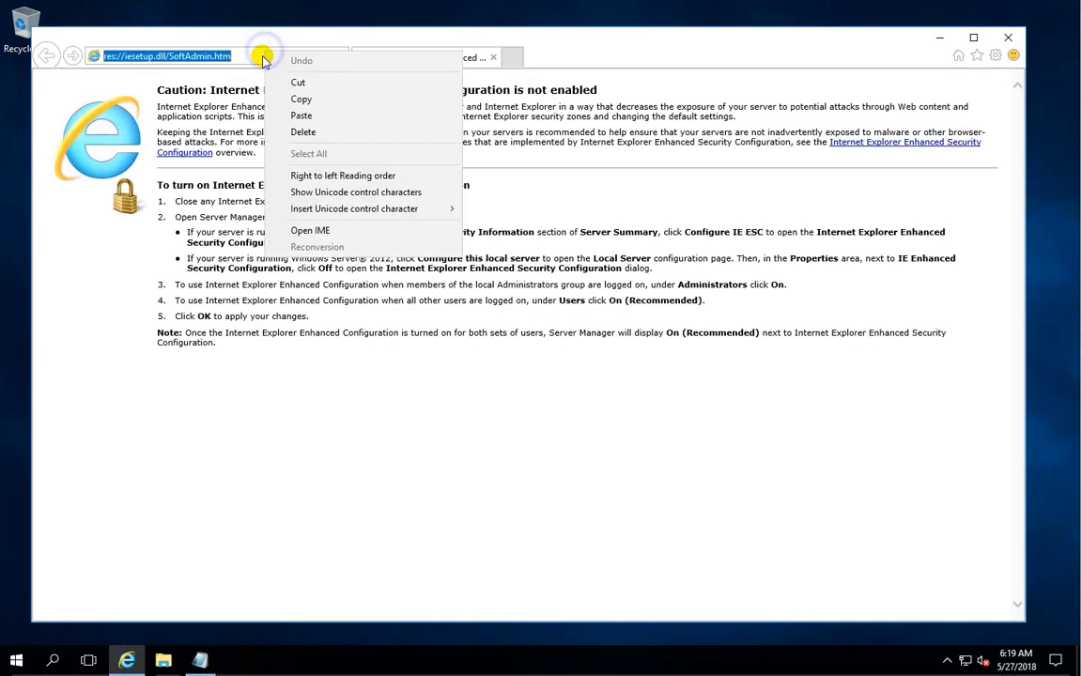
{"action": "left_click", "coordinate": [295, 114]}
{"action": "key", "text": "Return"}
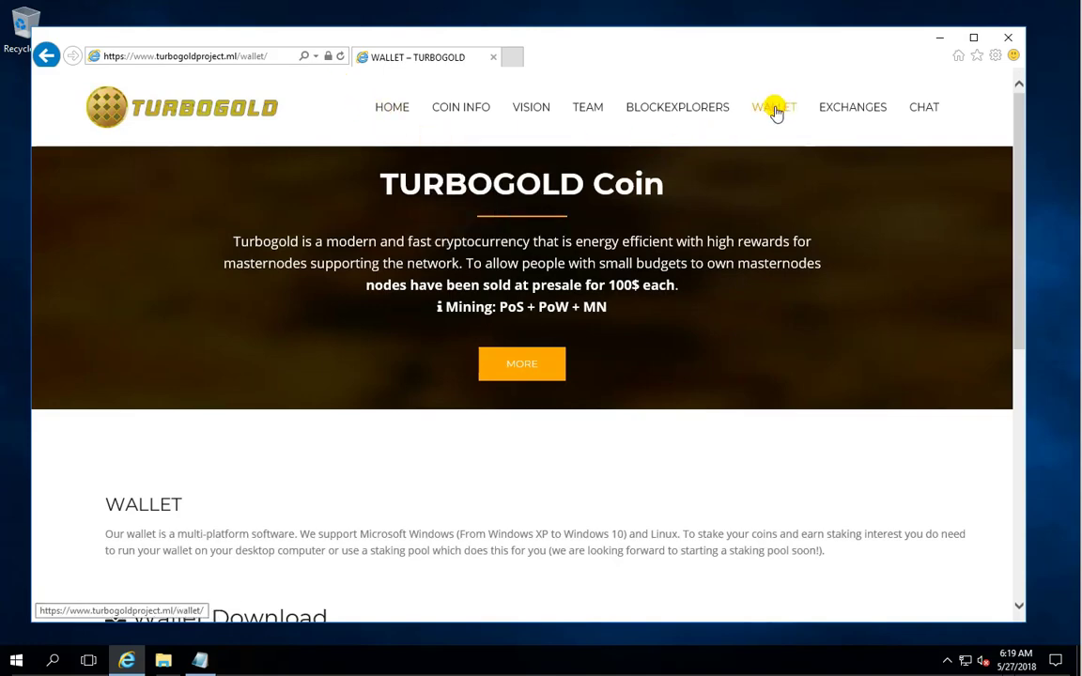
{"action": "left_click", "coordinate": [774, 110]}
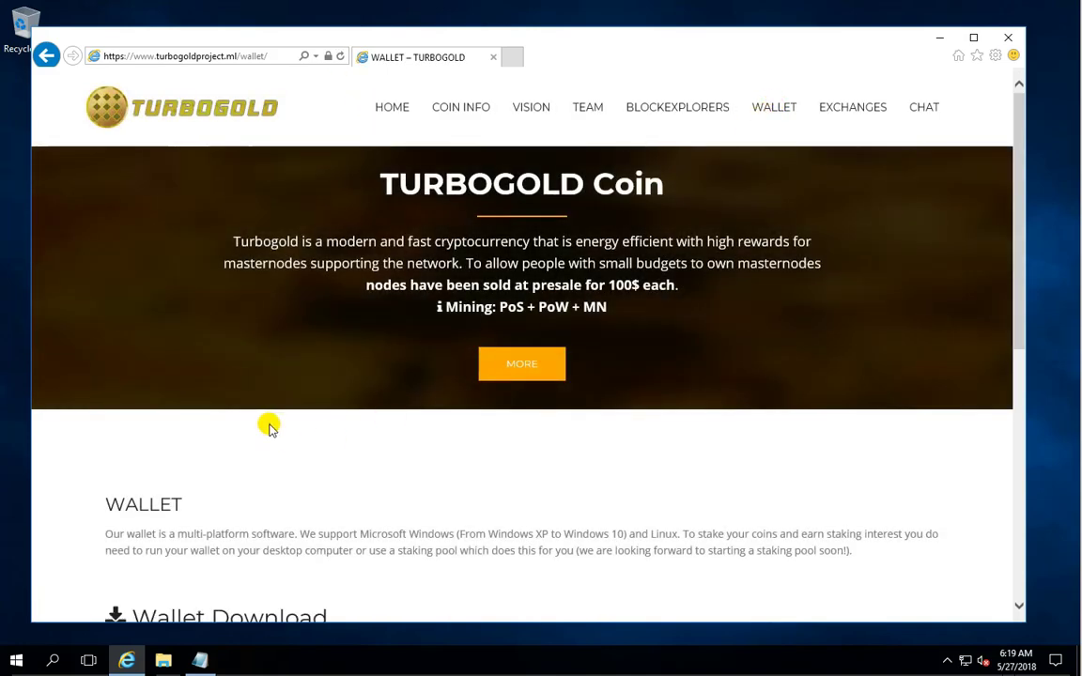
{"action": "scroll", "coordinate": [281, 413], "scroll_direction": "down", "scroll_amount": 2}
{"action": "scroll", "coordinate": [290, 409], "scroll_direction": "down", "scroll_amount": 1}
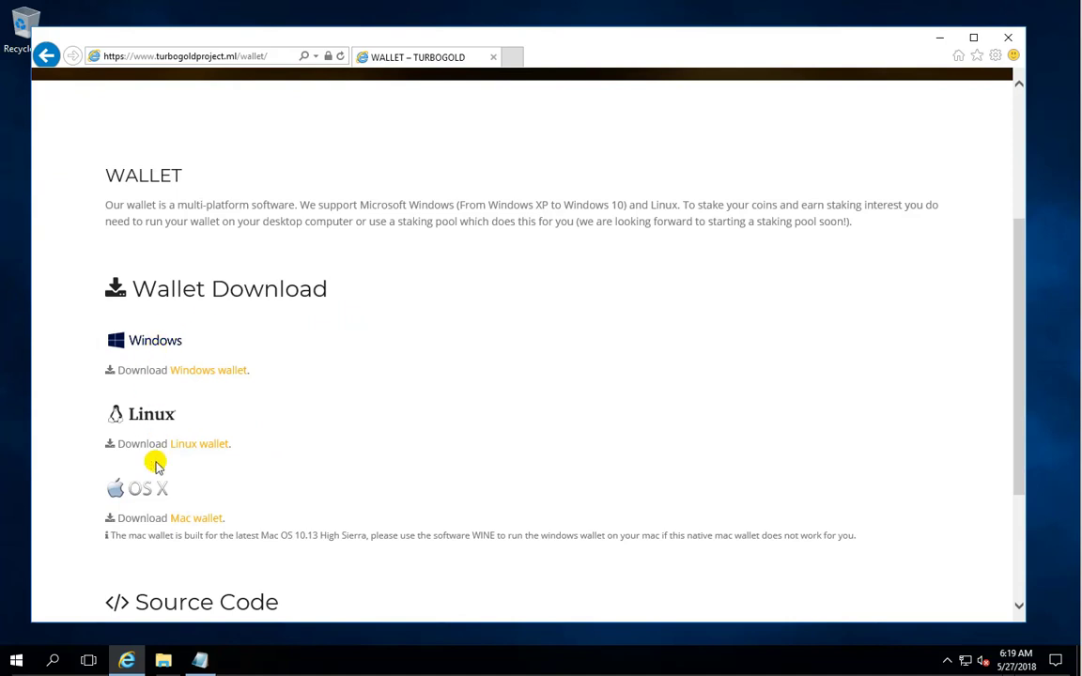
{"action": "left_click", "coordinate": [221, 371]}
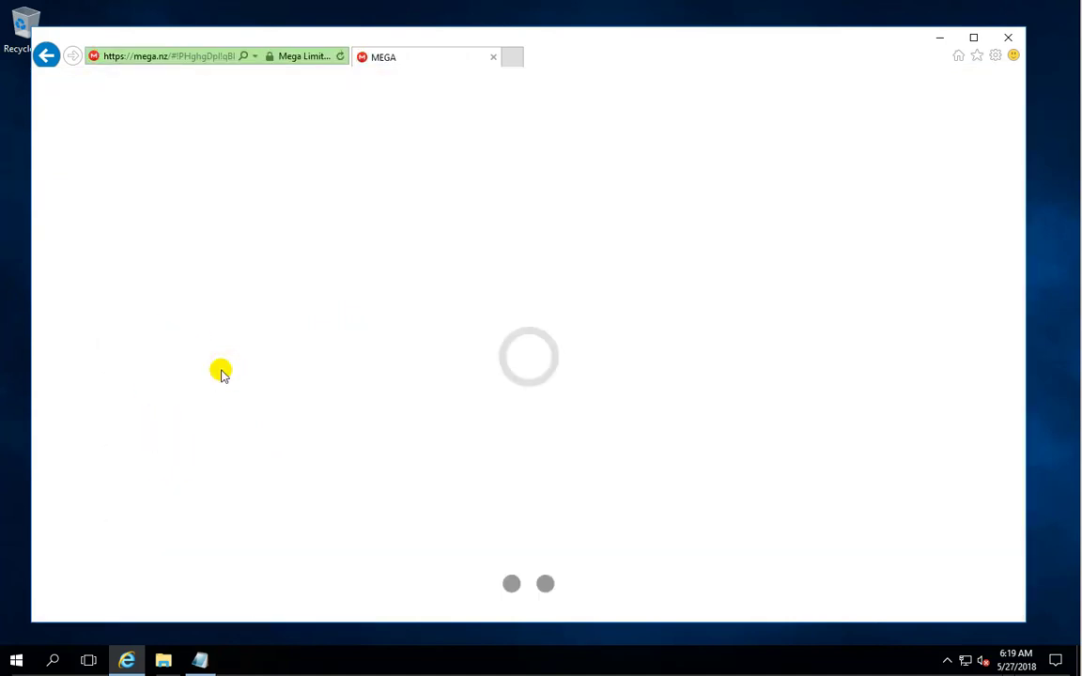
Download Turbogold-qt.exe from mega.nz, save it to the Desktop, and close the browser.
{"action": "left_click", "coordinate": [447, 335]}
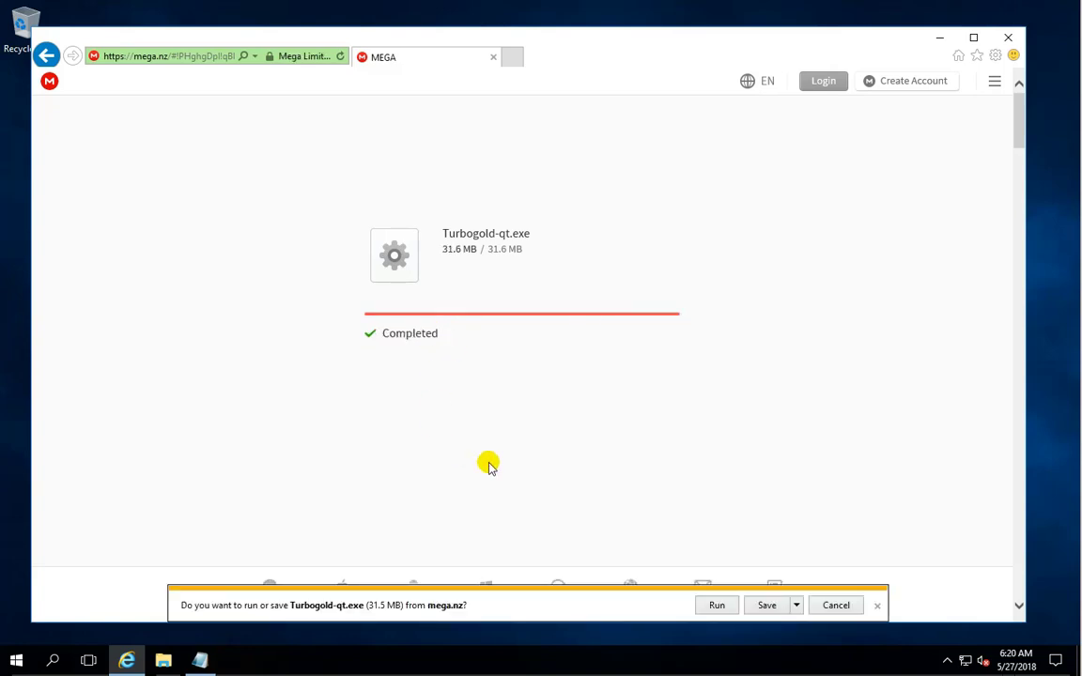
{"action": "left_click", "coordinate": [795, 605]}
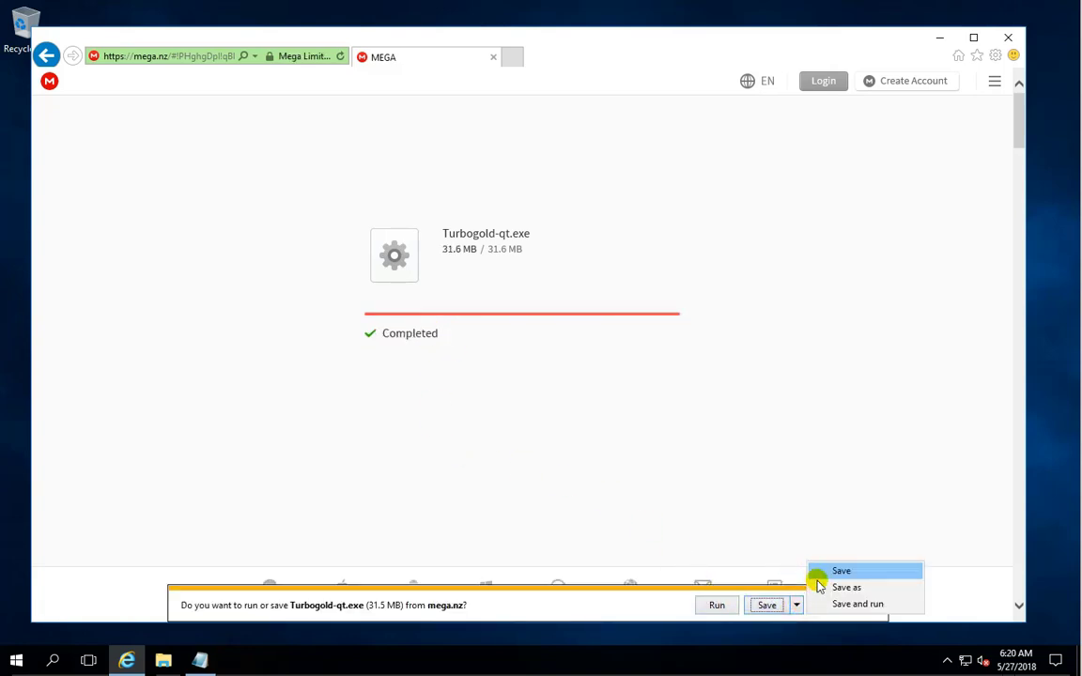
{"action": "left_click", "coordinate": [851, 589]}
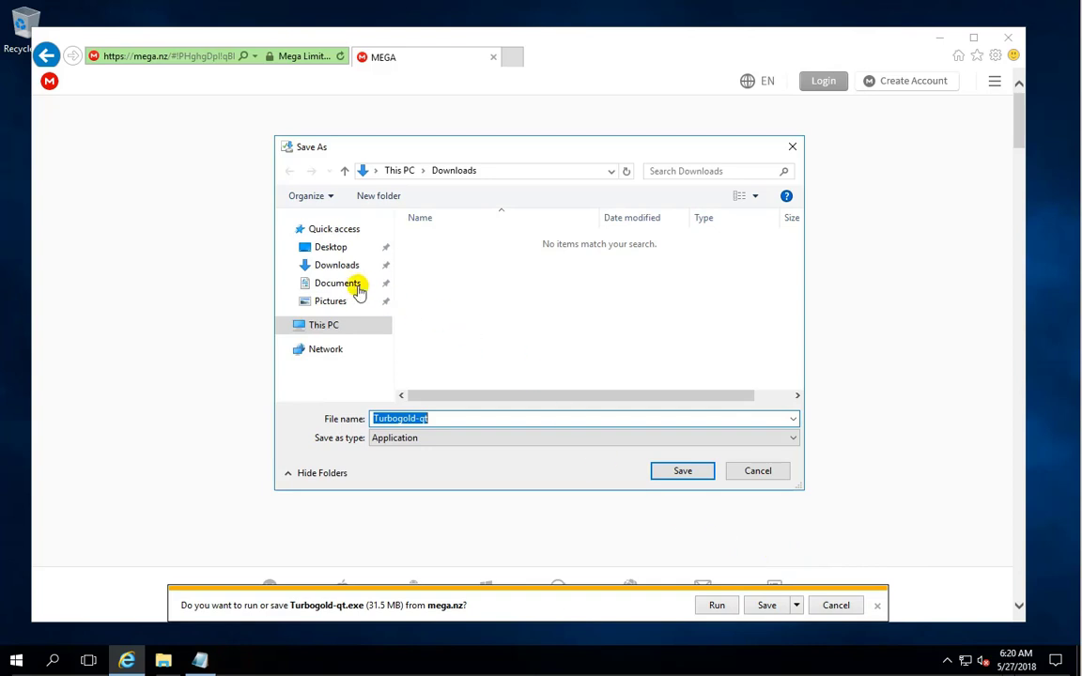
{"action": "left_click", "coordinate": [319, 250]}
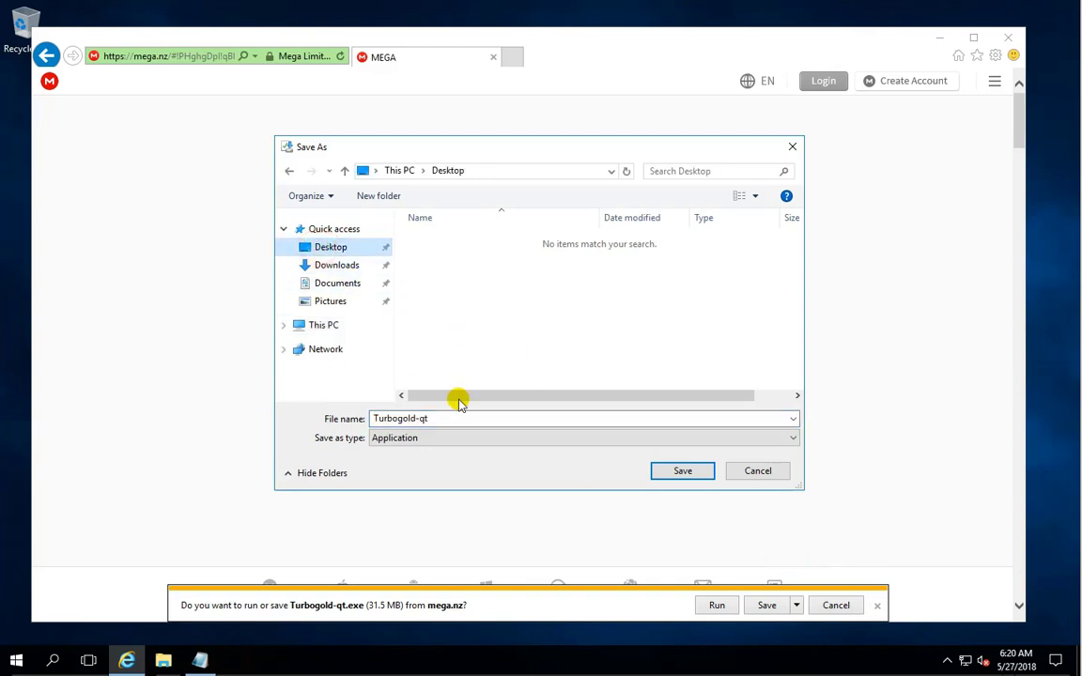
{"action": "left_click", "coordinate": [683, 470]}
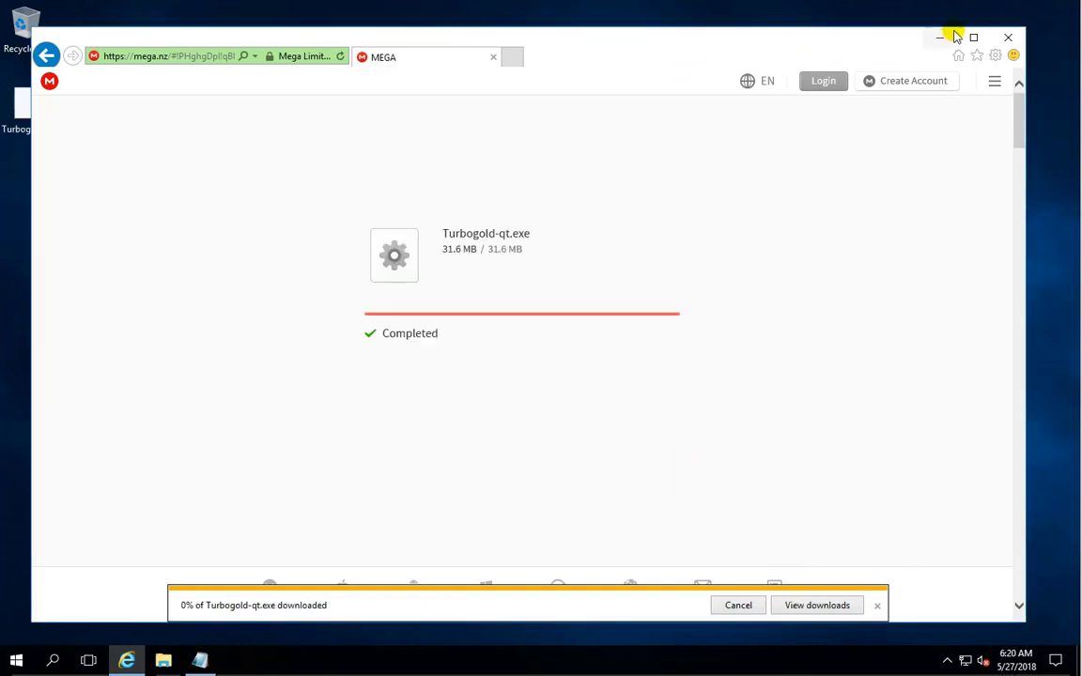
{"action": "left_click", "coordinate": [1007, 38]}
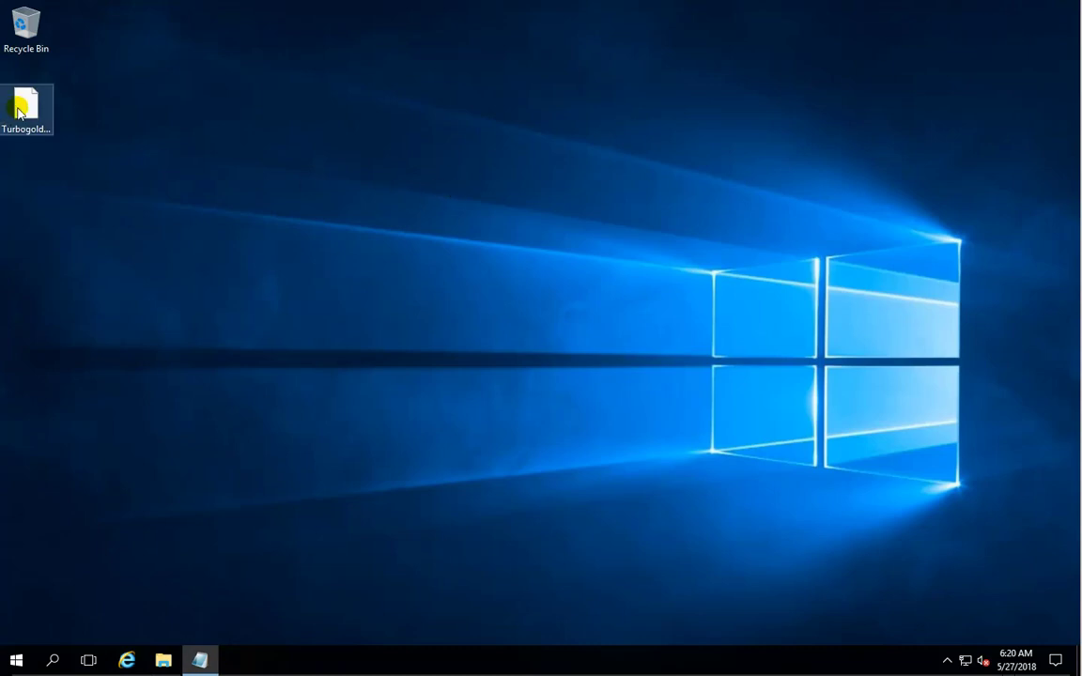
Select the Turbogold-qt file on the desktop and open the Start menu.
{"action": "left_click", "coordinate": [25, 111]}
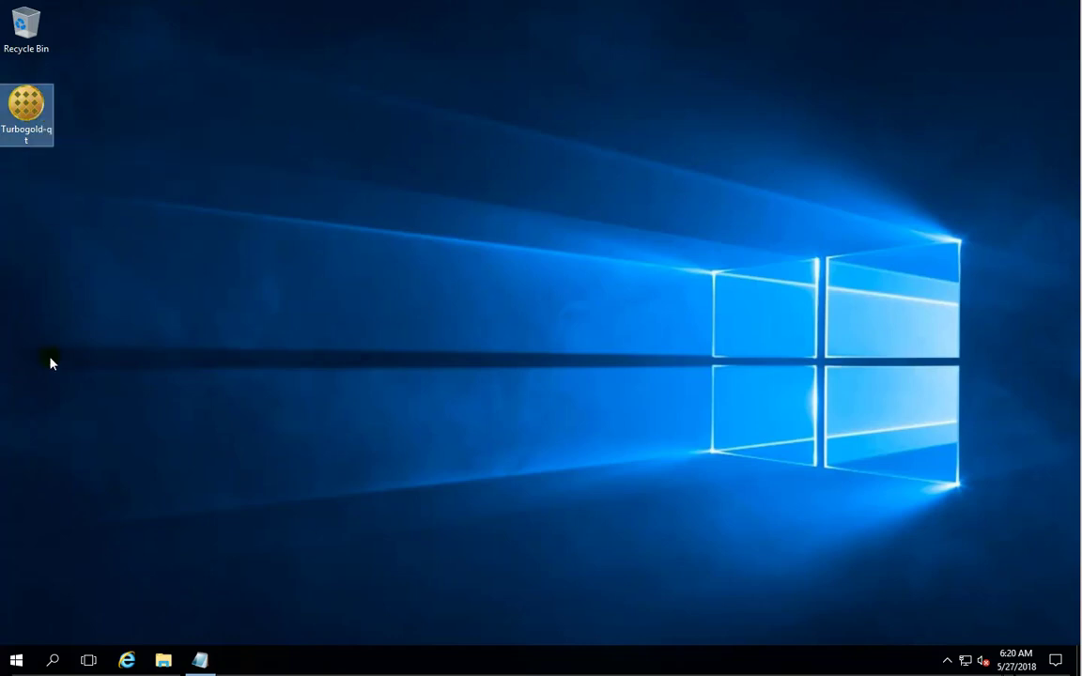
{"action": "left_click", "coordinate": [16, 660]}
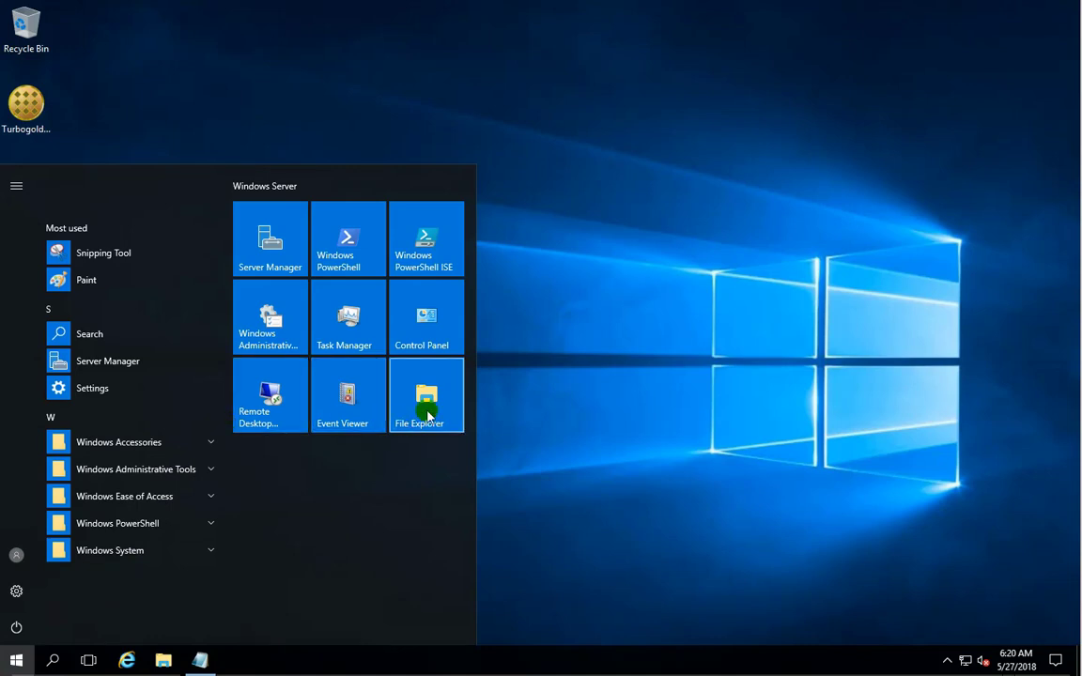
Create a new folder named Turbogold in C:\Program Files.
{"action": "left_click", "coordinate": [427, 414]}
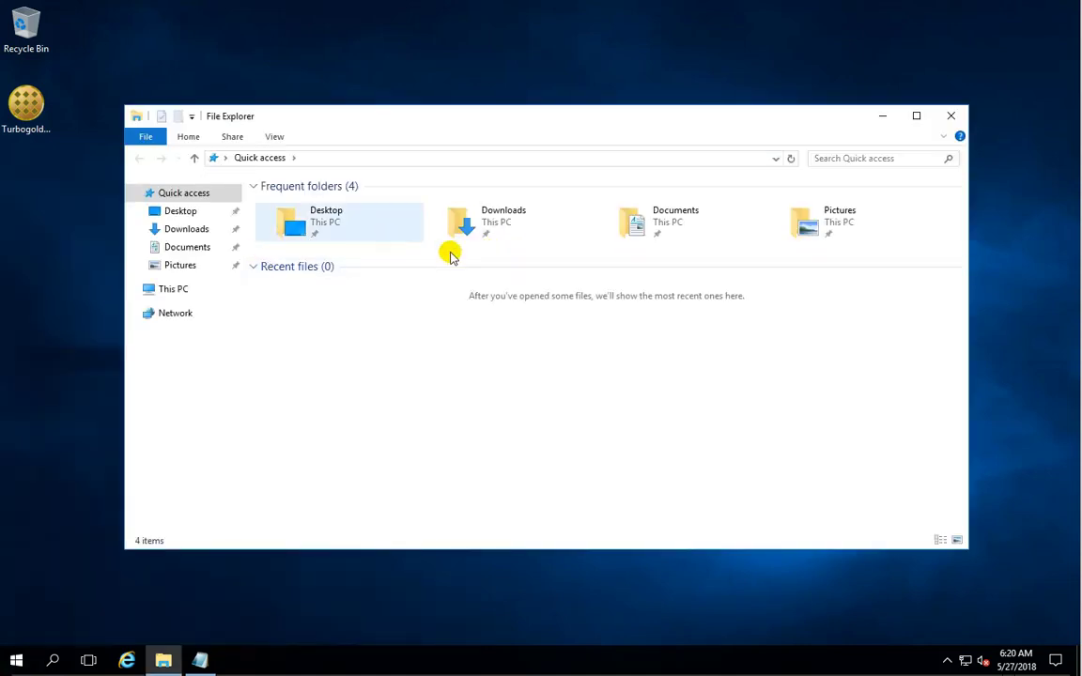
{"action": "double_click", "coordinate": [315, 221]}
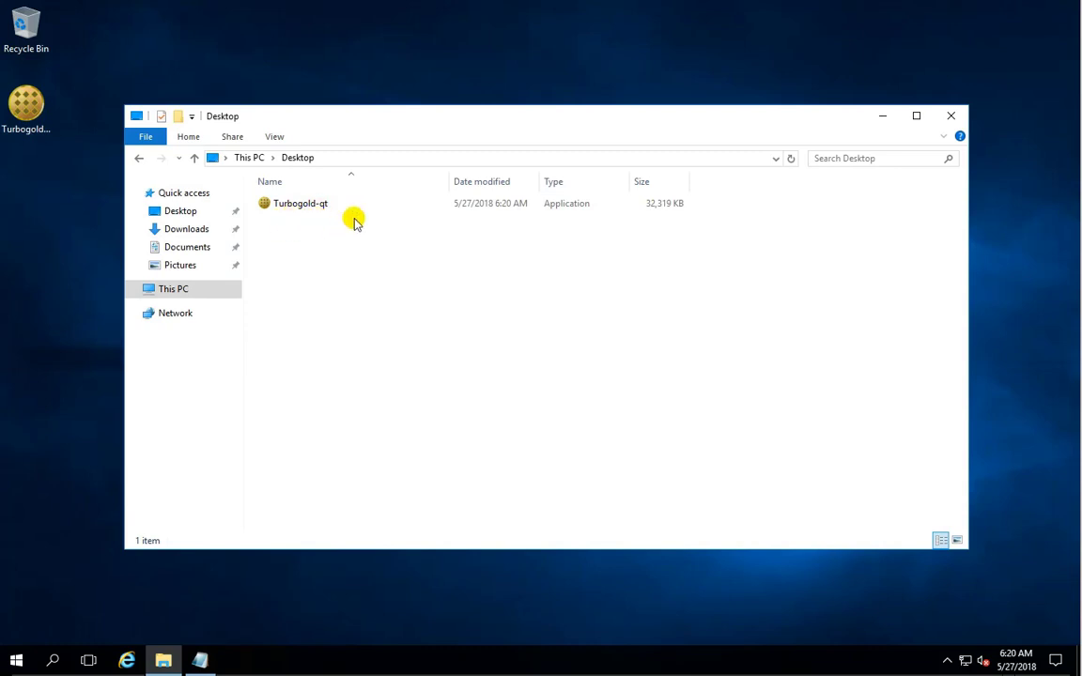
{"action": "left_click", "coordinate": [241, 159]}
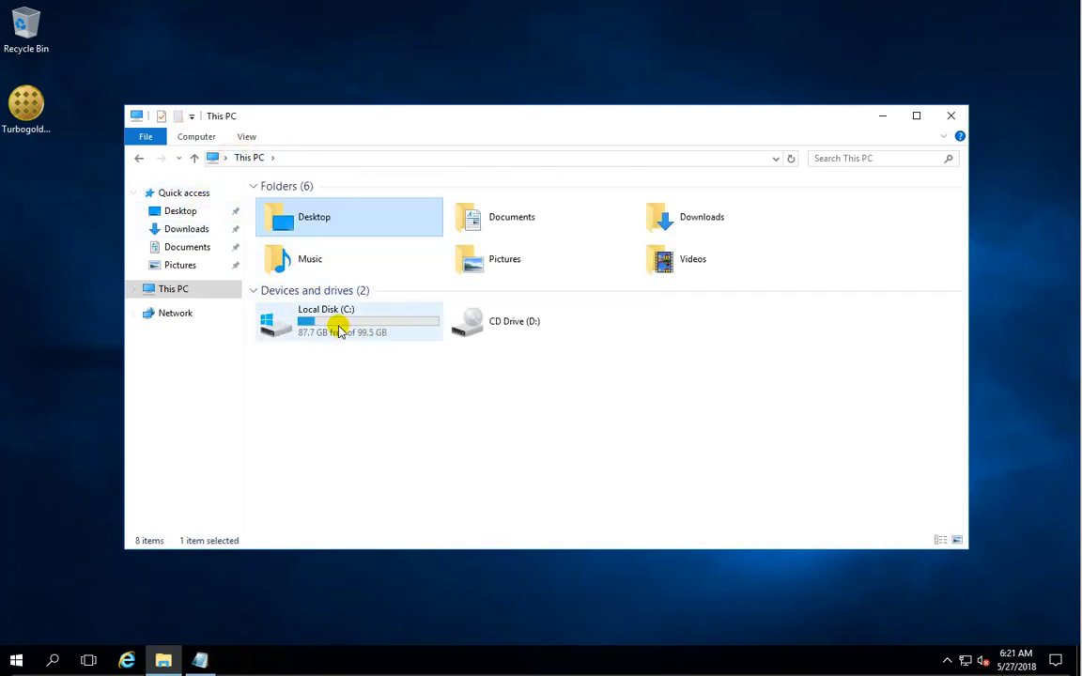
{"action": "double_click", "coordinate": [320, 324]}
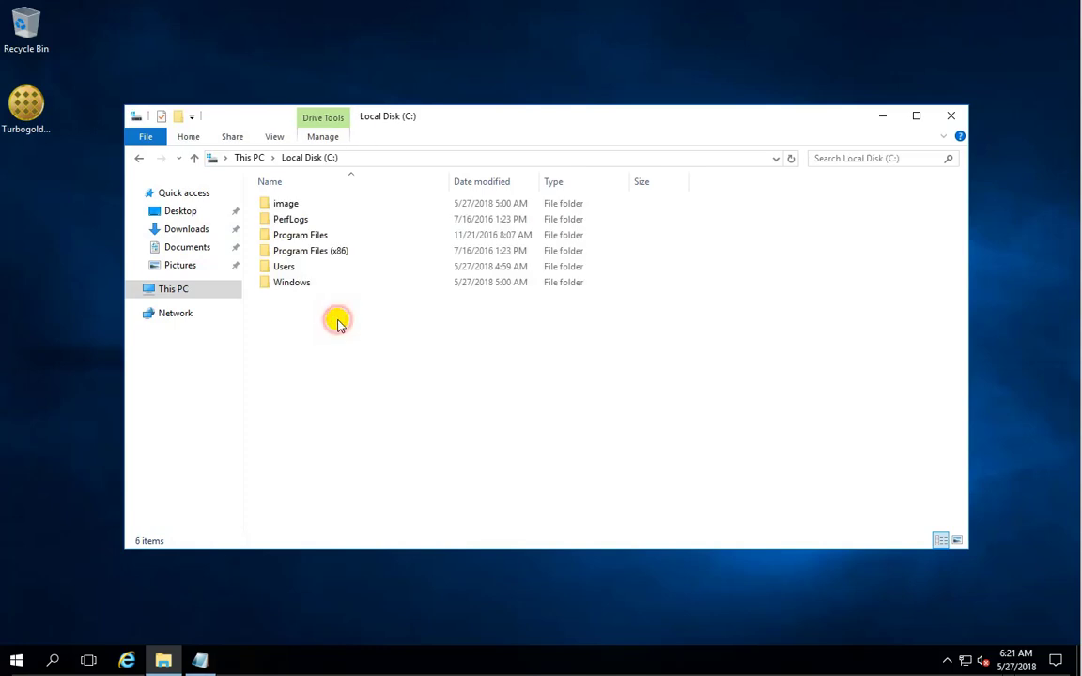
{"action": "double_click", "coordinate": [311, 236]}
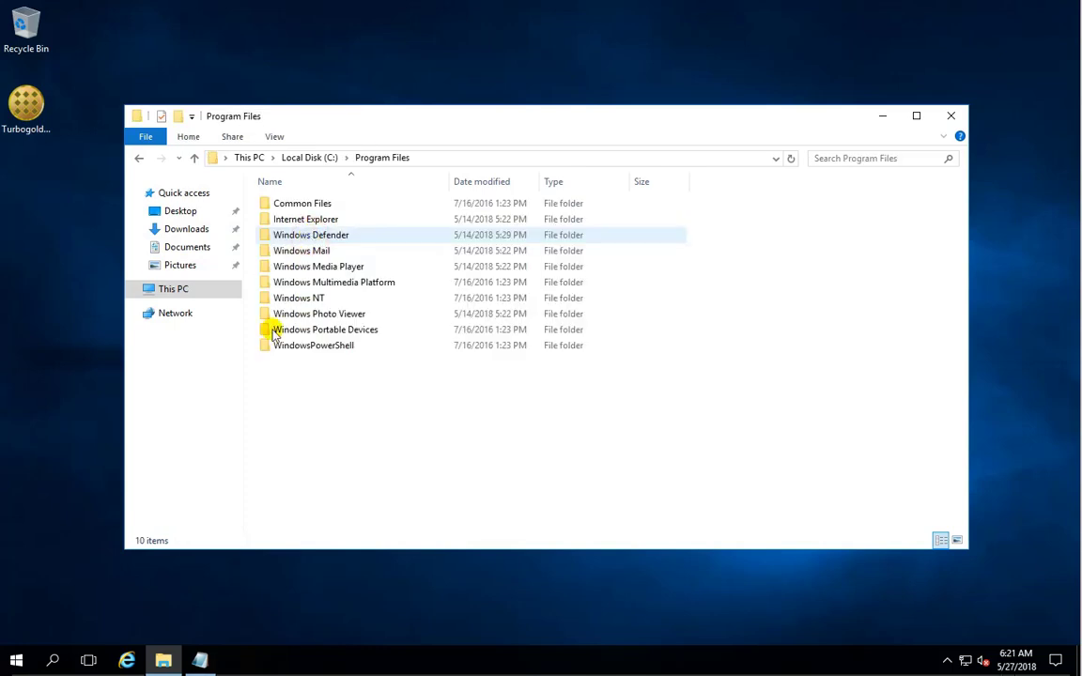
{"action": "right_click", "coordinate": [445, 404]}
{"action": "left_click", "coordinate": [562, 569]}
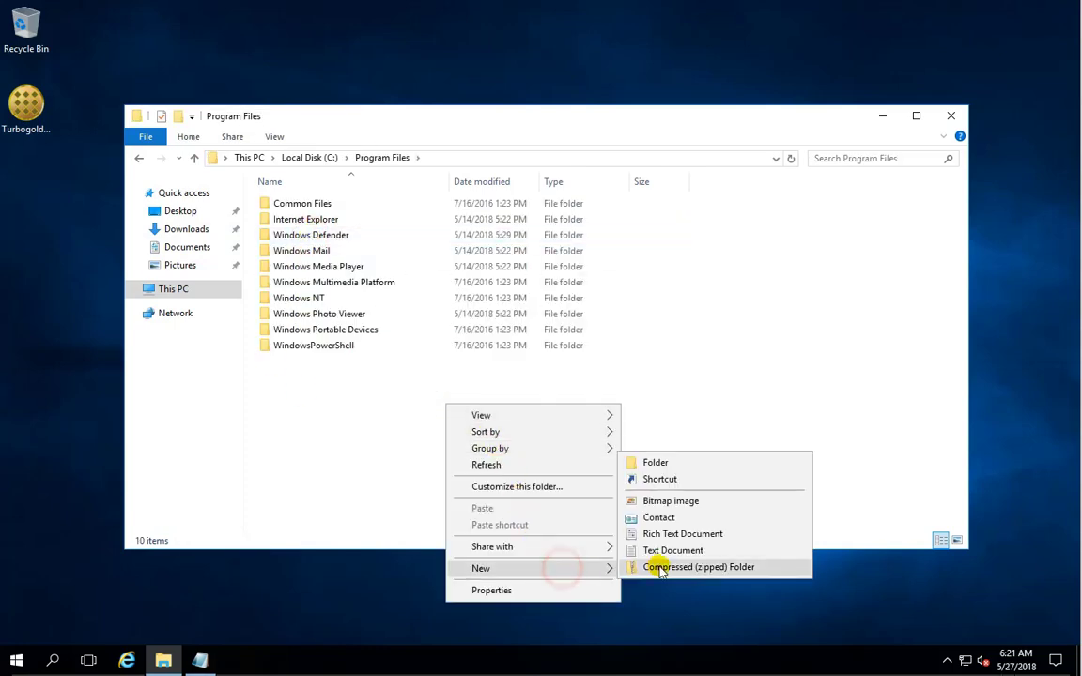
{"action": "left_click", "coordinate": [668, 461]}
{"action": "type", "text": "Turbogold"}
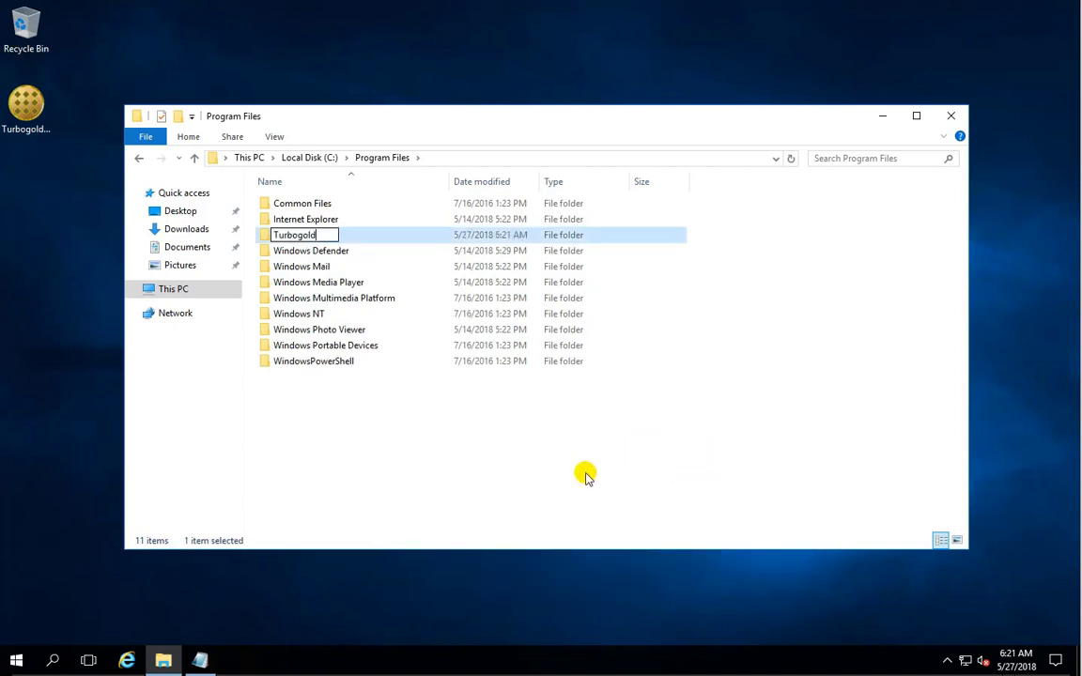
{"action": "left_click", "coordinate": [524, 425]}
Move Turbogold-qt from the desktop into the Program Files\Turbogold folder.
{"action": "double_click", "coordinate": [287, 219]}
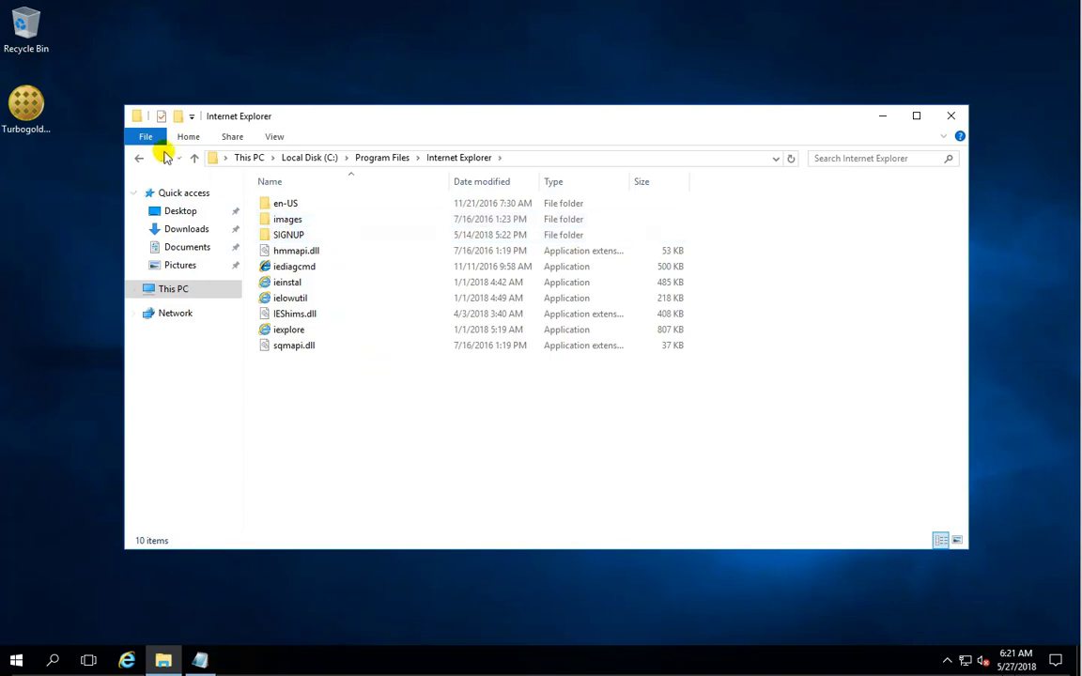
{"action": "left_click", "coordinate": [140, 157]}
{"action": "double_click", "coordinate": [281, 234]}
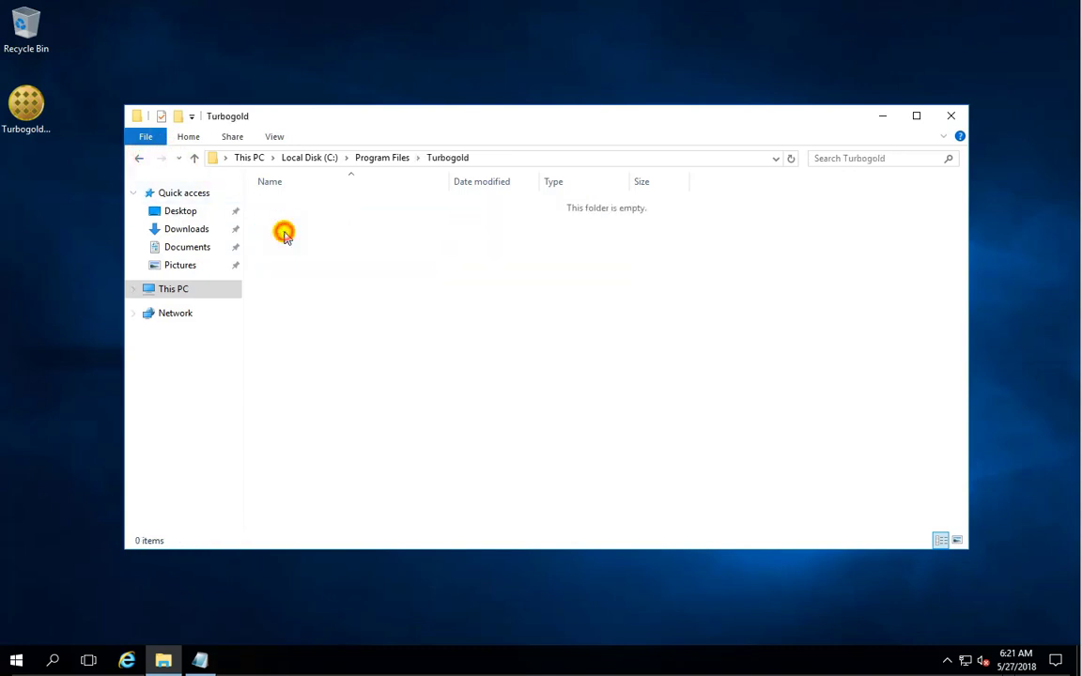
{"action": "left_click_drag", "start_coordinate": [26, 103], "coordinate": [513, 350]}
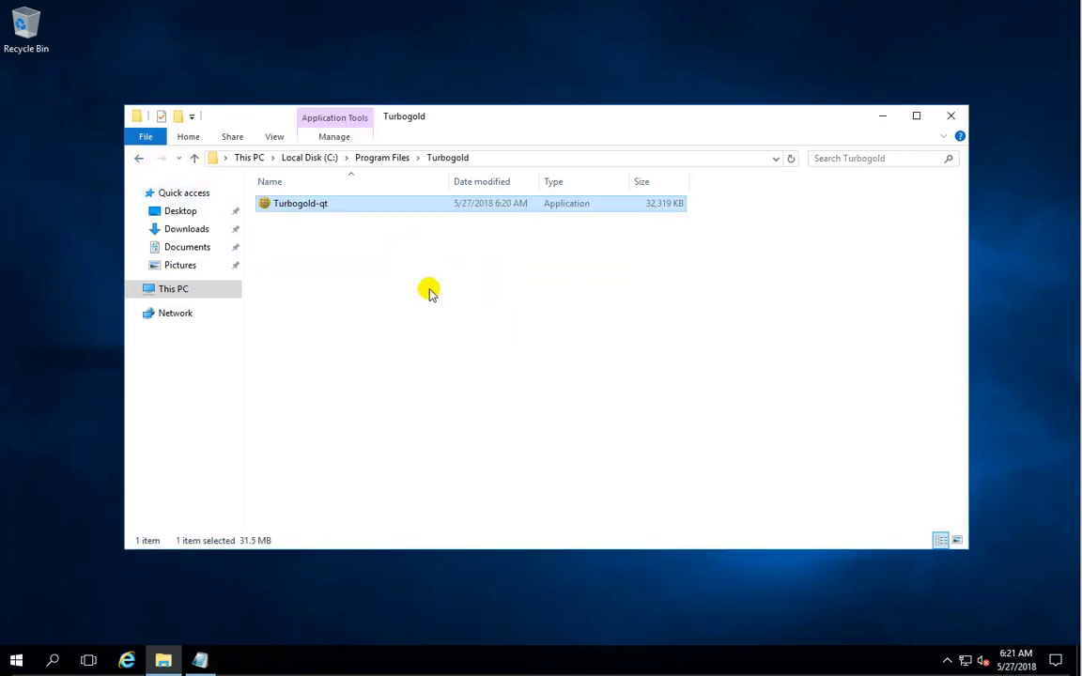
Create a desktop shortcut to Turbogold-qt via Send to, then close File Explorer.
{"action": "right_click", "coordinate": [304, 208]}
{"action": "left_click", "coordinate": [394, 338]}
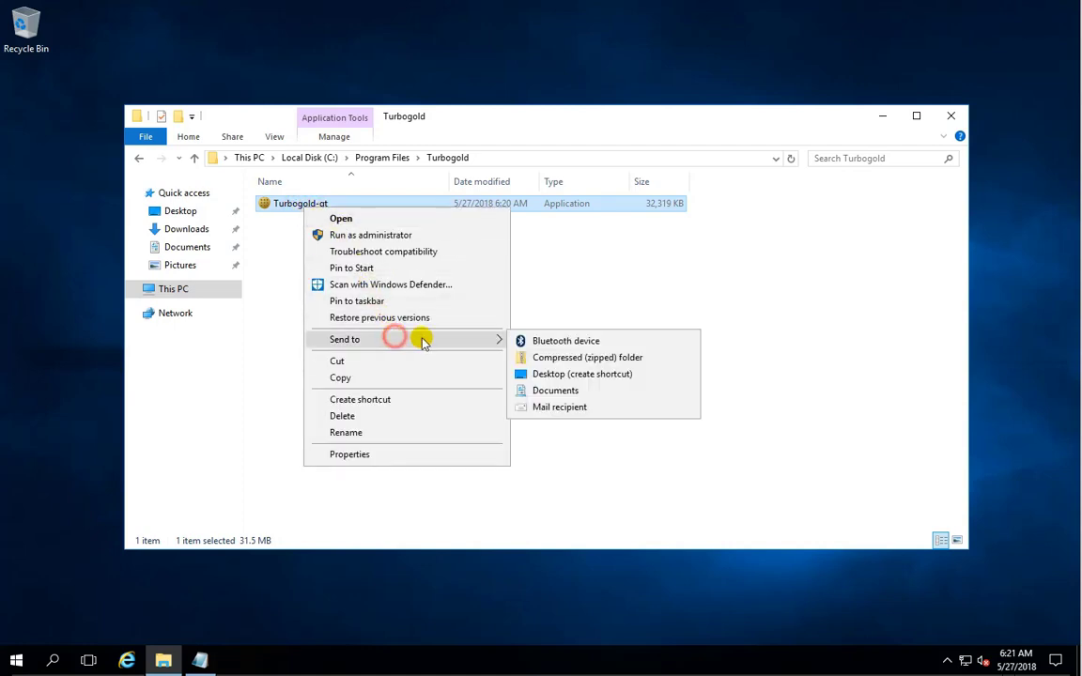
{"action": "left_click", "coordinate": [594, 376]}
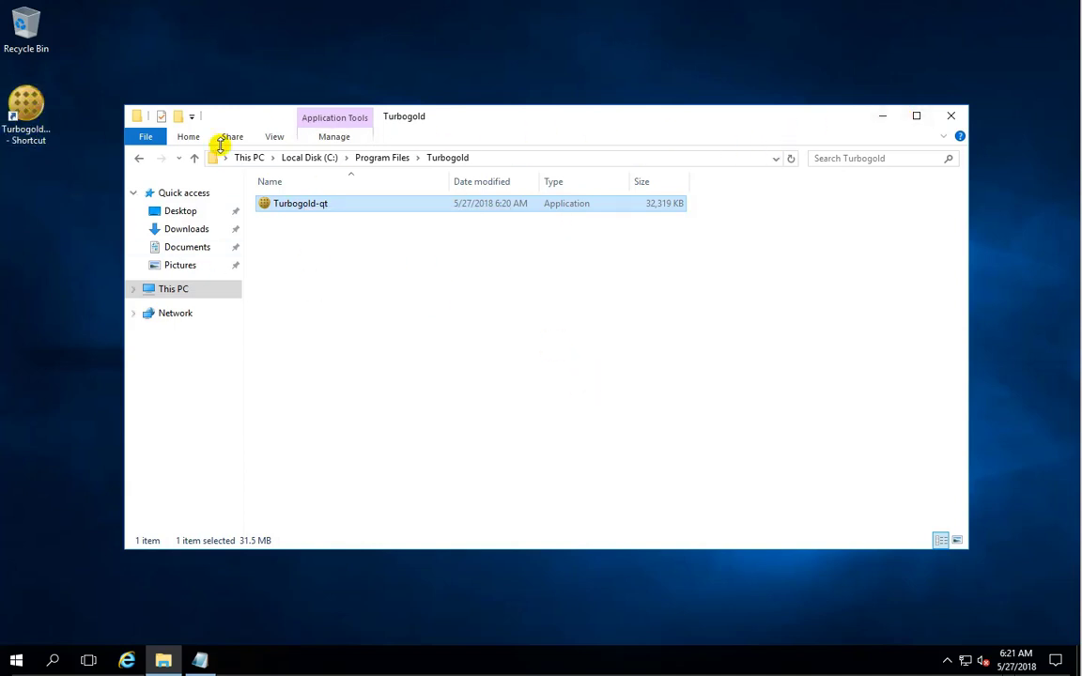
{"action": "left_click", "coordinate": [947, 115]}
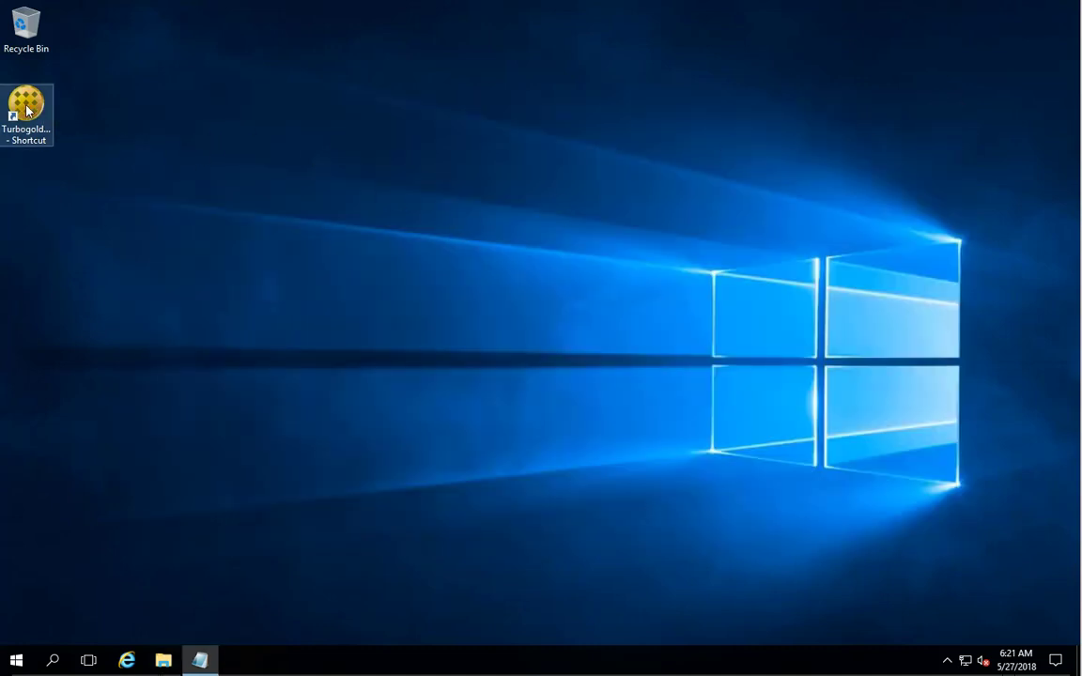
Launch the Turbogold wallet from its Turbogold-qt desktop shortcut.
{"action": "left_click_drag", "start_coordinate": [29, 111], "coordinate": [24, 635]}
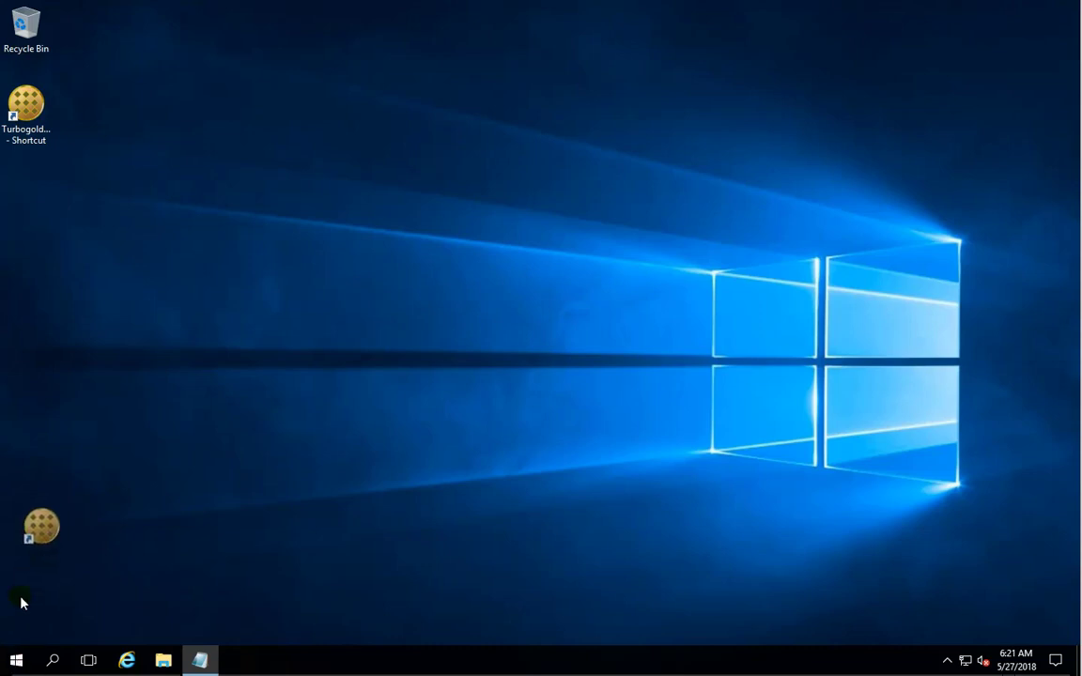
{"action": "double_click", "coordinate": [47, 113]}
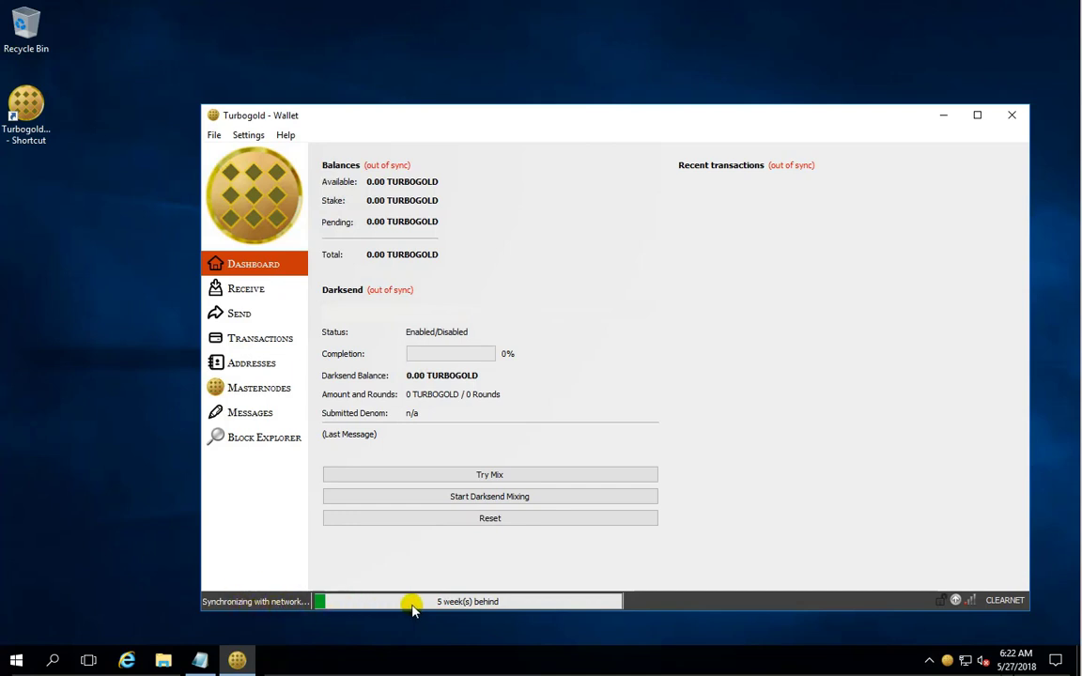
{"action": "mouse_move", "coordinate": [413, 609]}
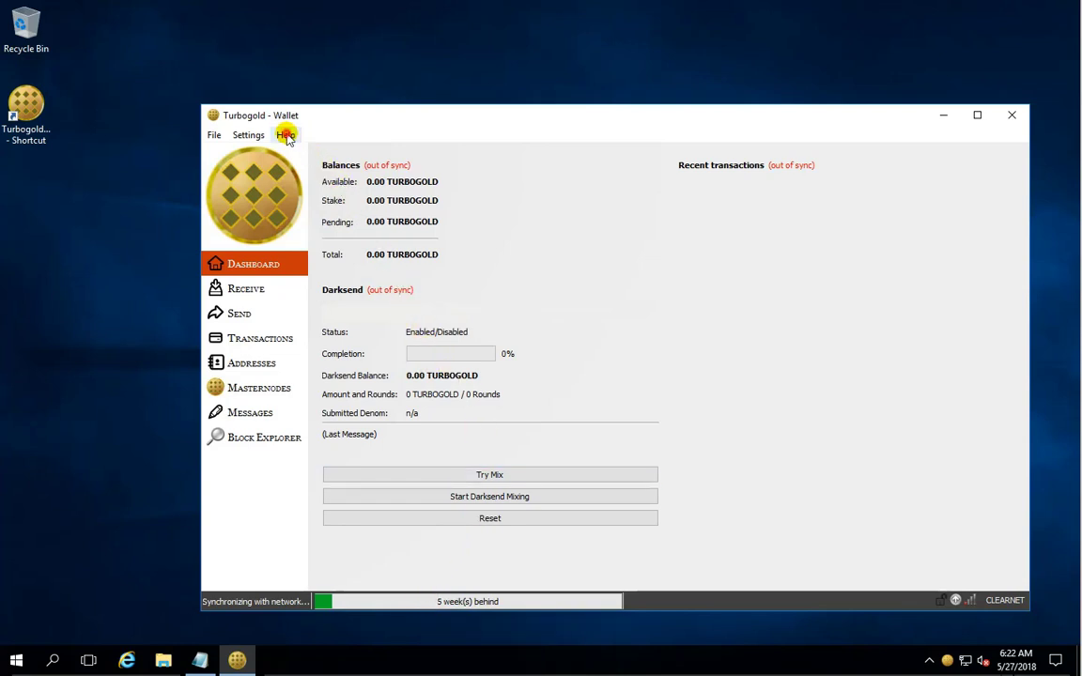
{"action": "left_click", "coordinate": [250, 136]}
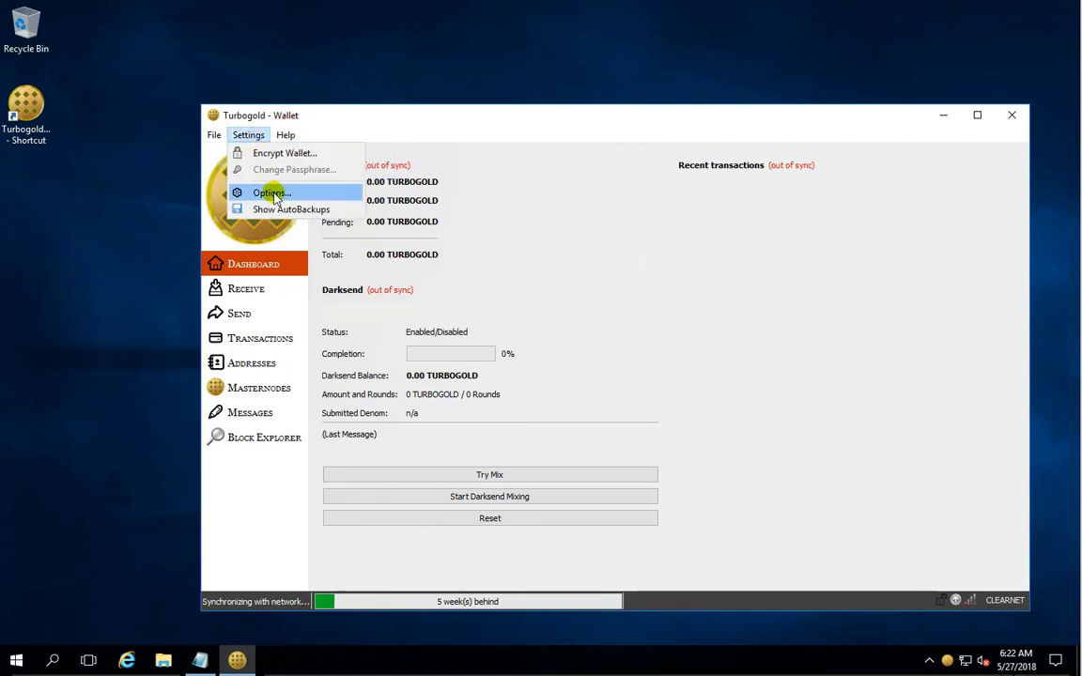
{"action": "left_click", "coordinate": [271, 194]}
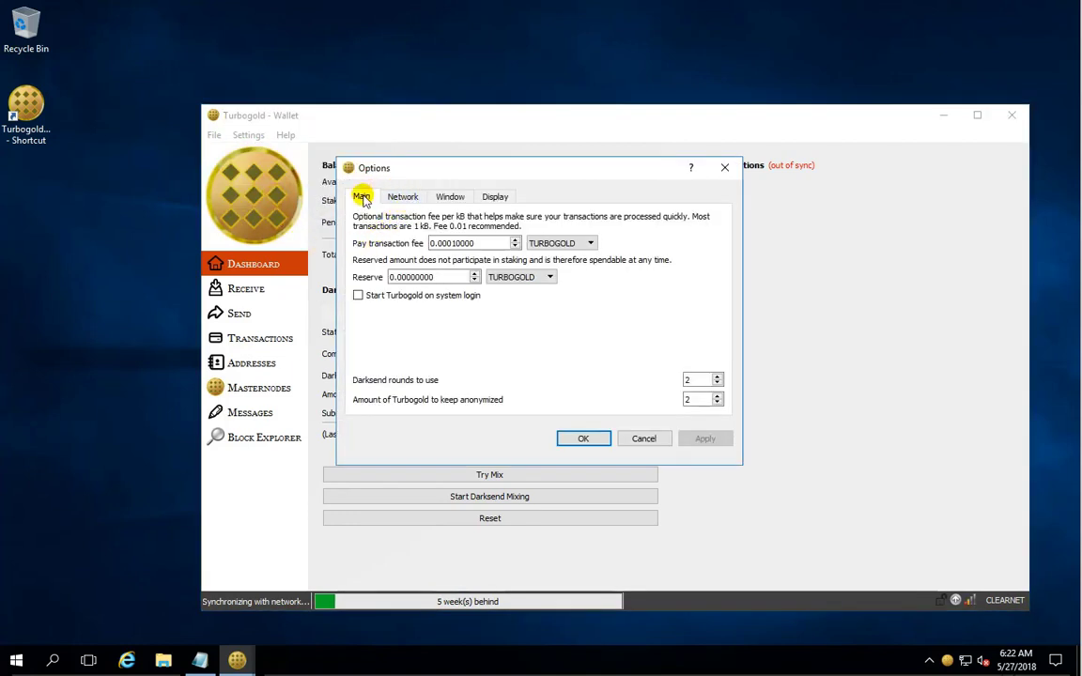
{"action": "left_click", "coordinate": [644, 438]}
{"action": "left_click", "coordinate": [285, 136]}
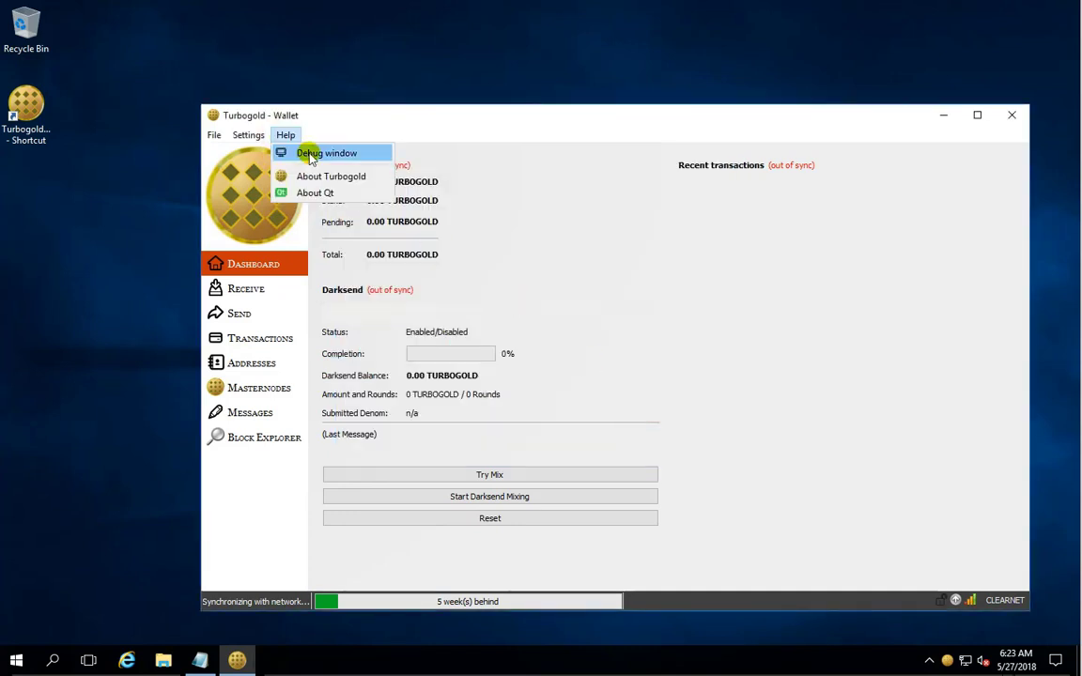
{"action": "left_click", "coordinate": [311, 155]}
{"action": "left_click", "coordinate": [300, 170]}
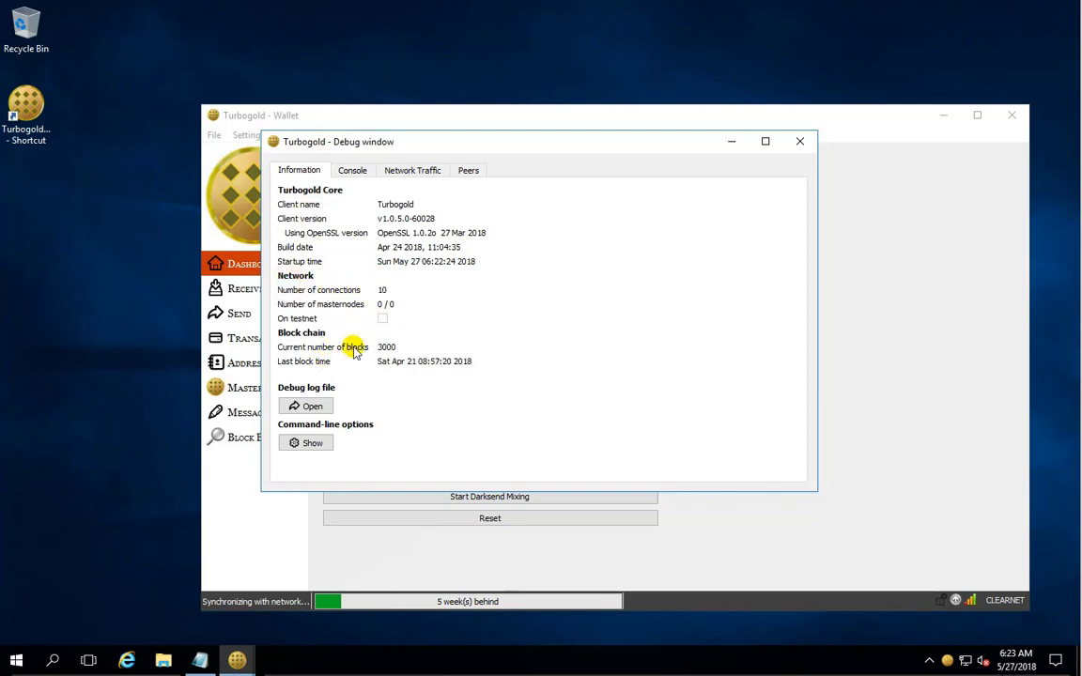
{"action": "double_click", "coordinate": [389, 347]}
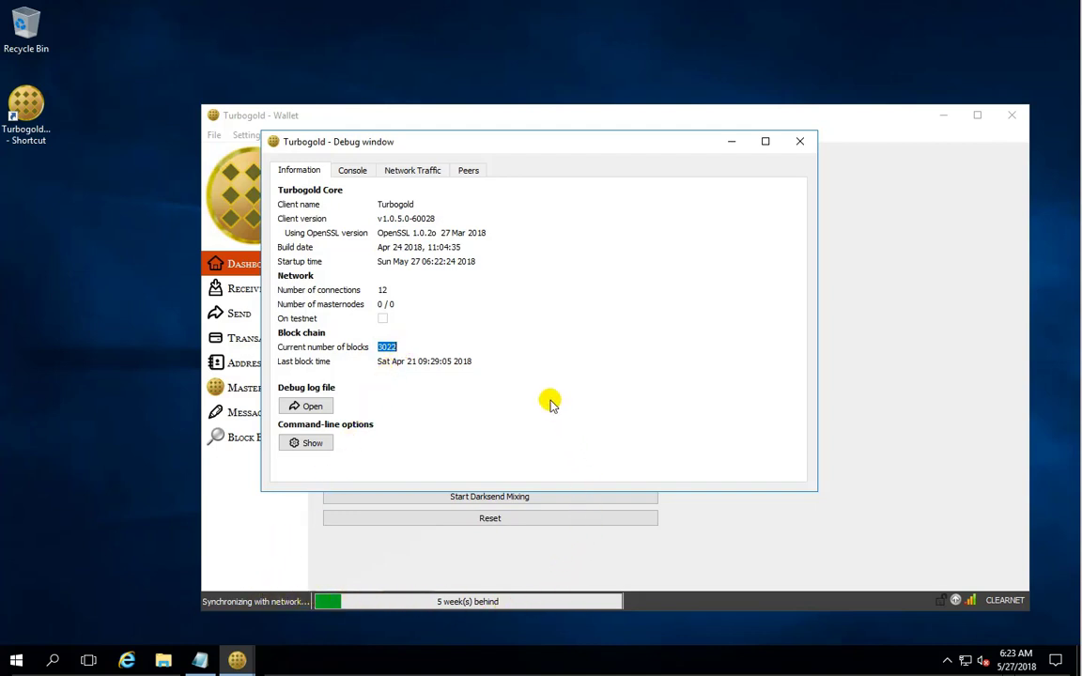
{"action": "left_click", "coordinate": [395, 346]}
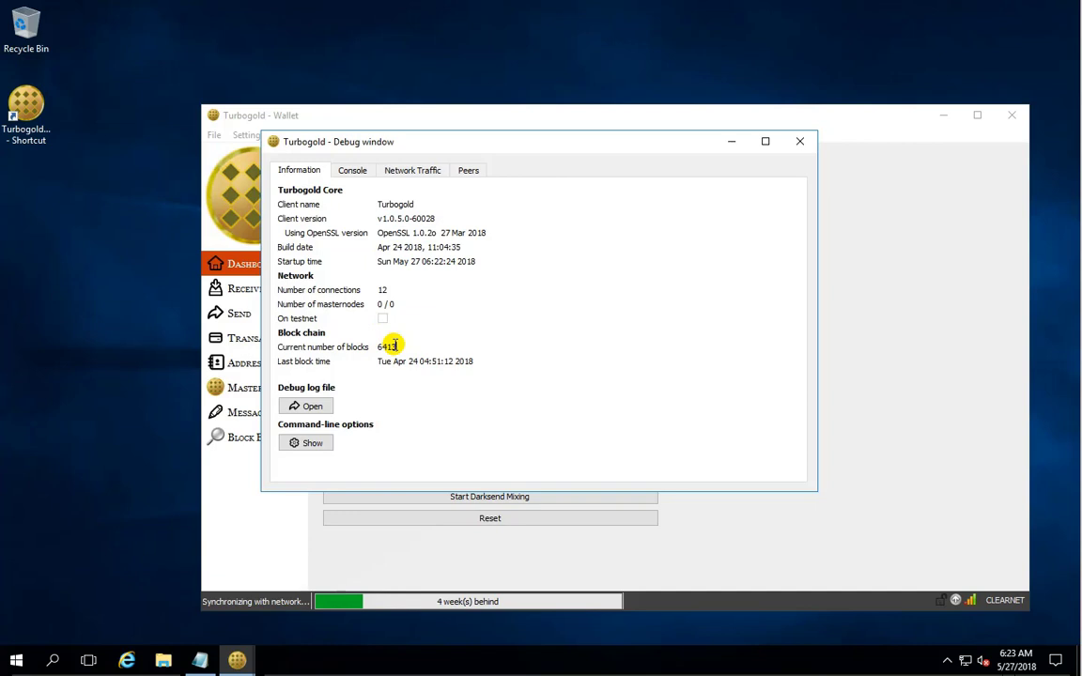
{"action": "double_click", "coordinate": [393, 346]}
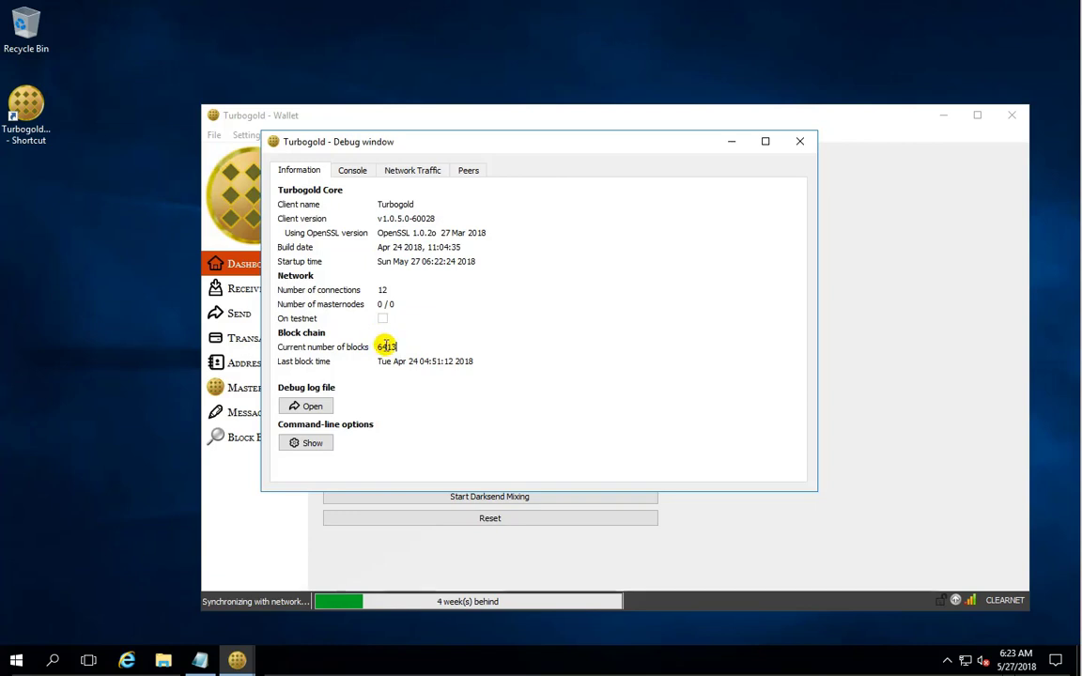
{"action": "double_click", "coordinate": [381, 290]}
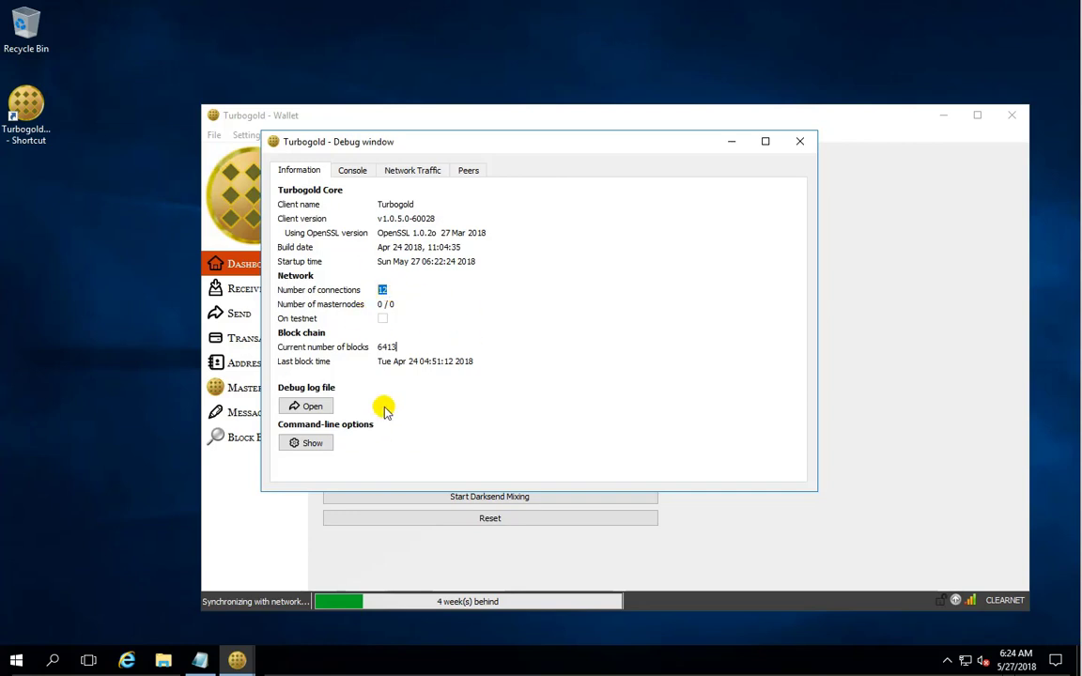
{"action": "left_click", "coordinate": [391, 345]}
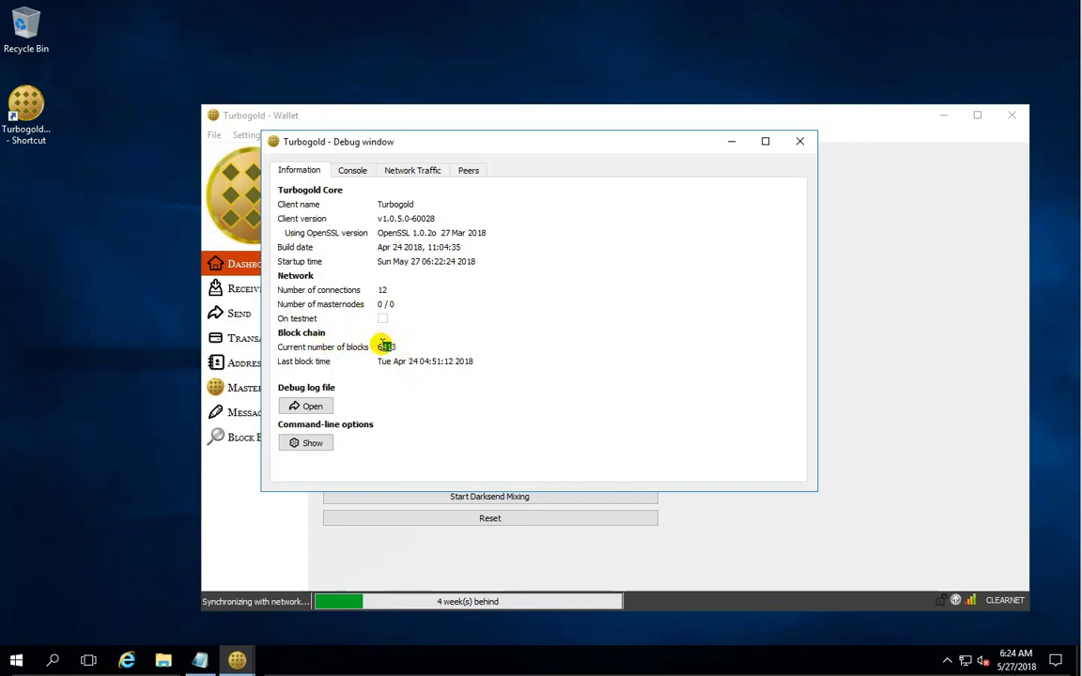
{"action": "double_click", "coordinate": [386, 346]}
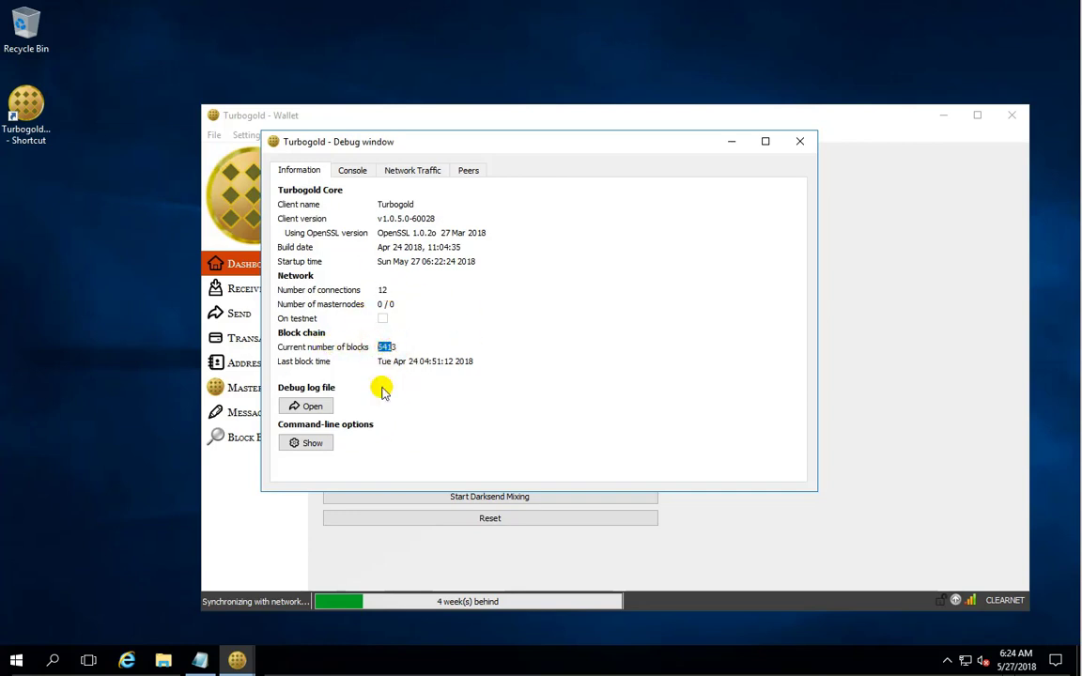
{"action": "left_click", "coordinate": [802, 147]}
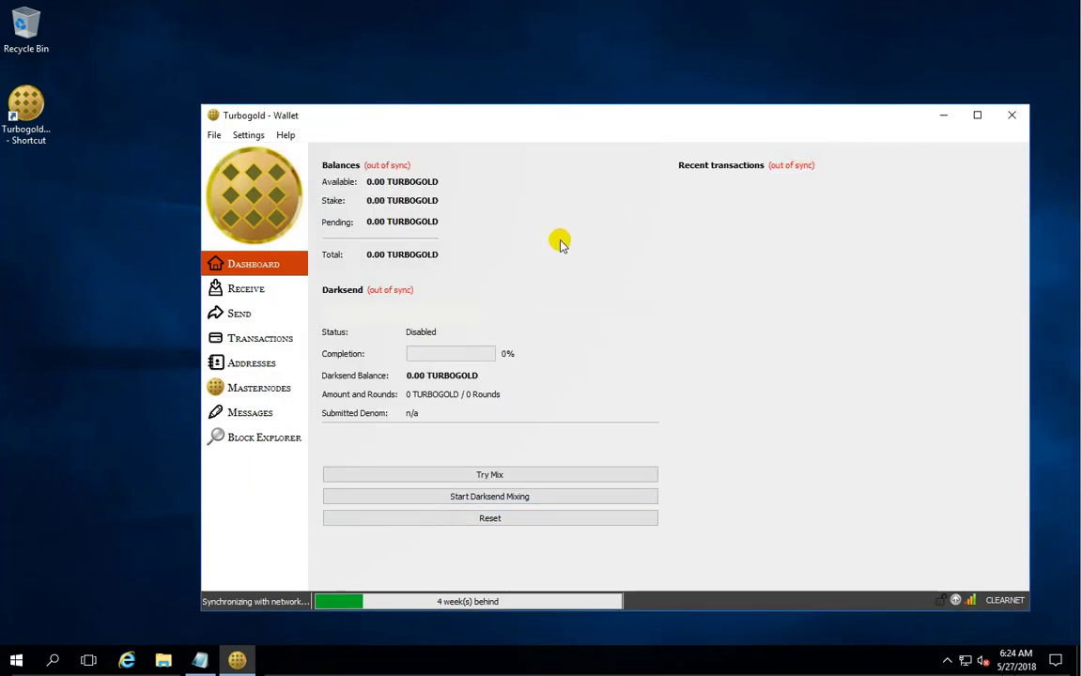
{"action": "mouse_move", "coordinate": [412, 215]}
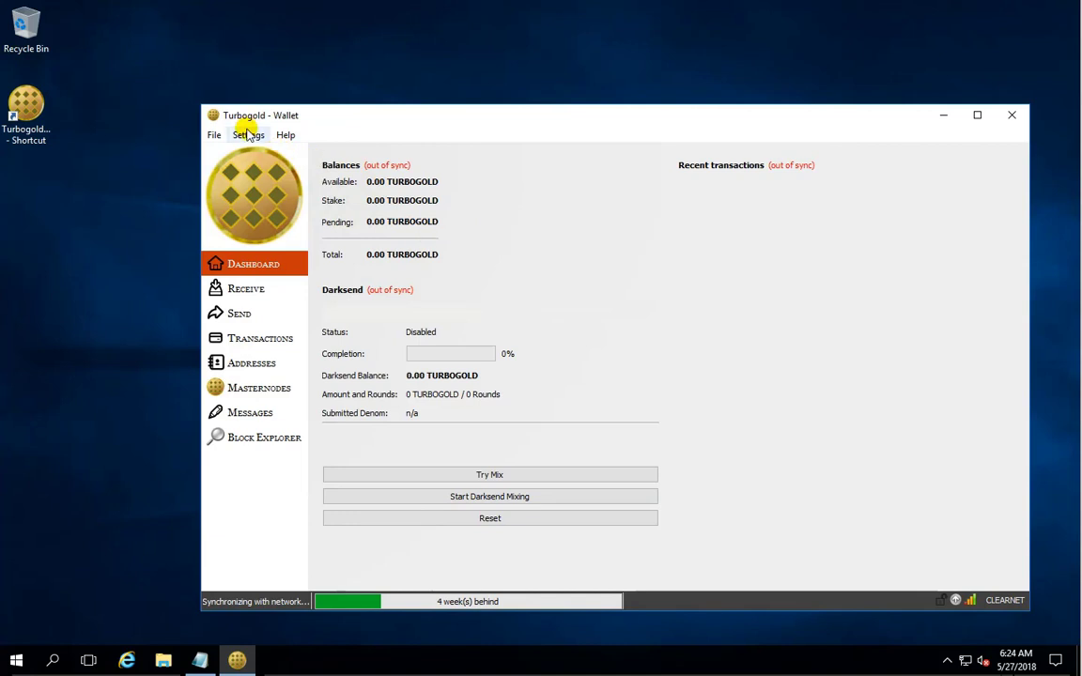
On the Receive page, label the unlabelled receiving address FromExchange.
{"action": "left_click", "coordinate": [215, 135]}
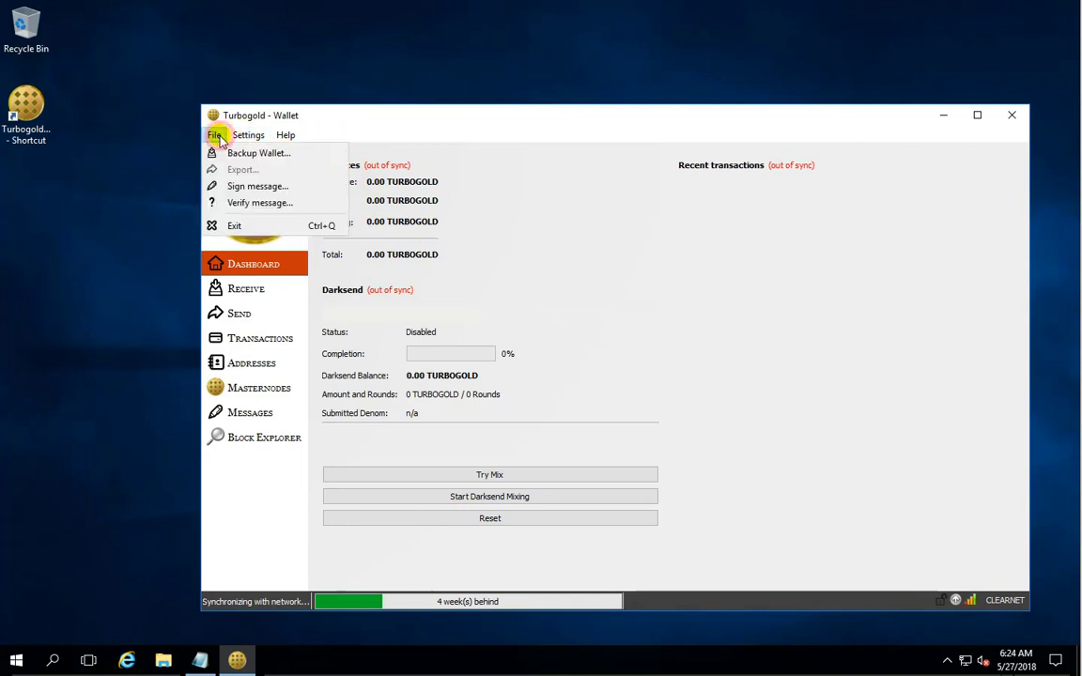
{"action": "left_click", "coordinate": [348, 110]}
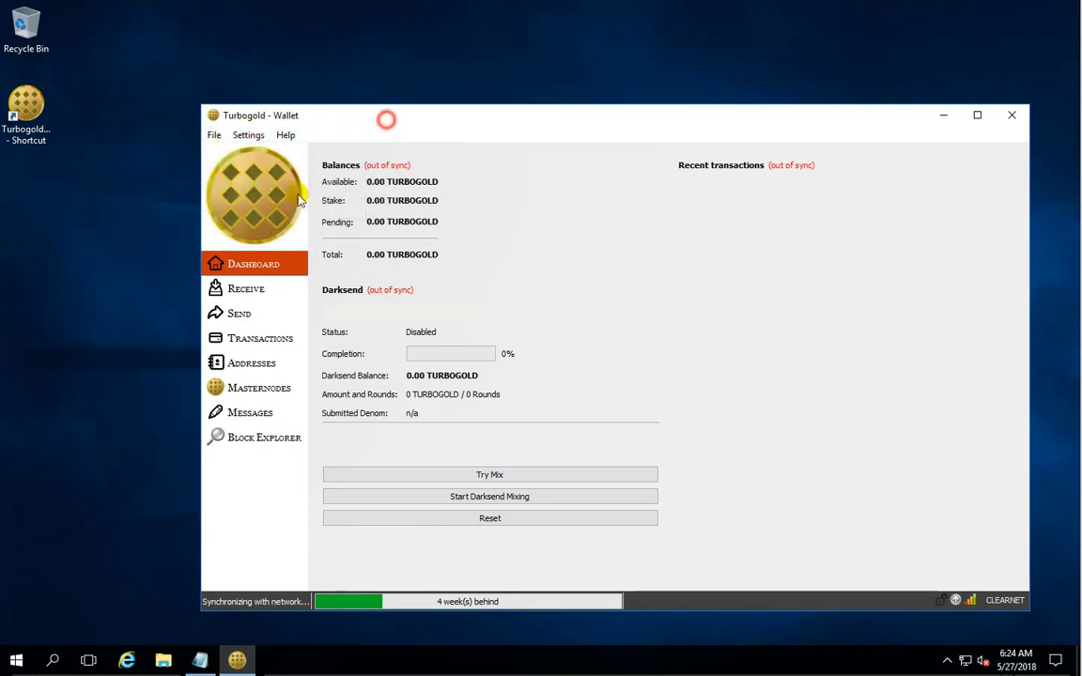
{"action": "left_click", "coordinate": [256, 292]}
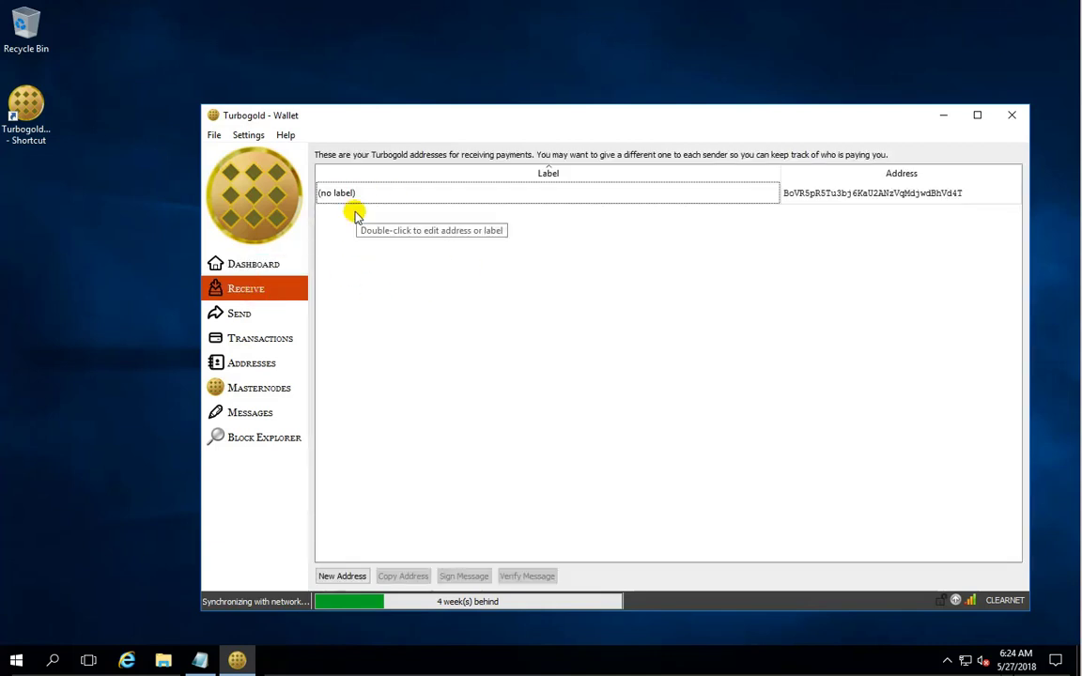
{"action": "left_click", "coordinate": [451, 193]}
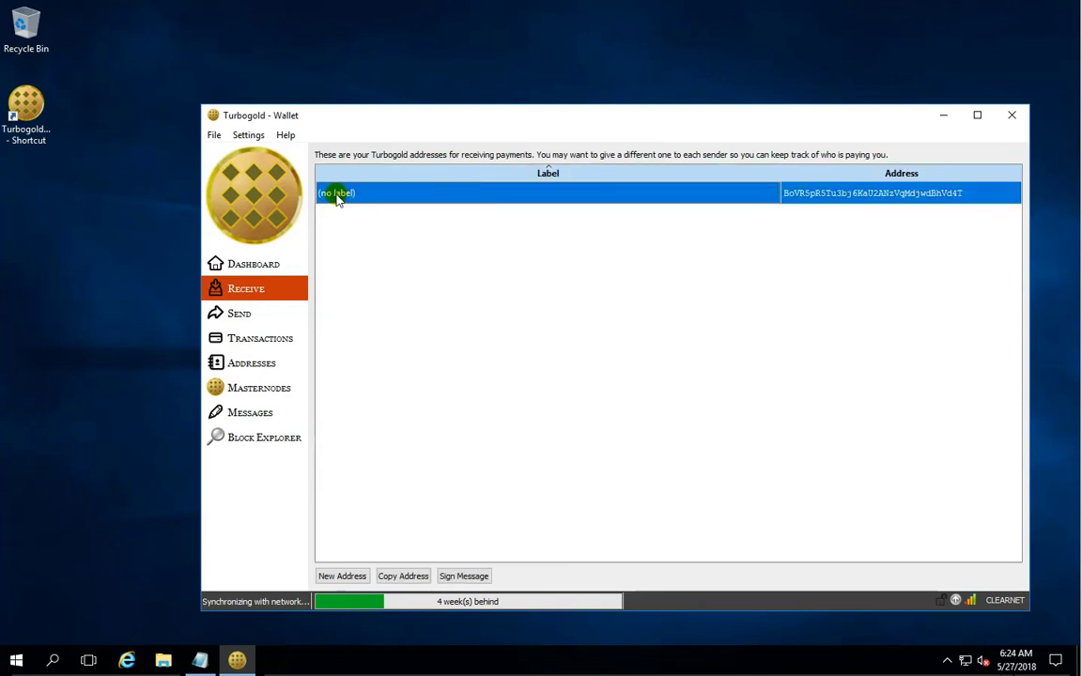
{"action": "right_click", "coordinate": [387, 198]}
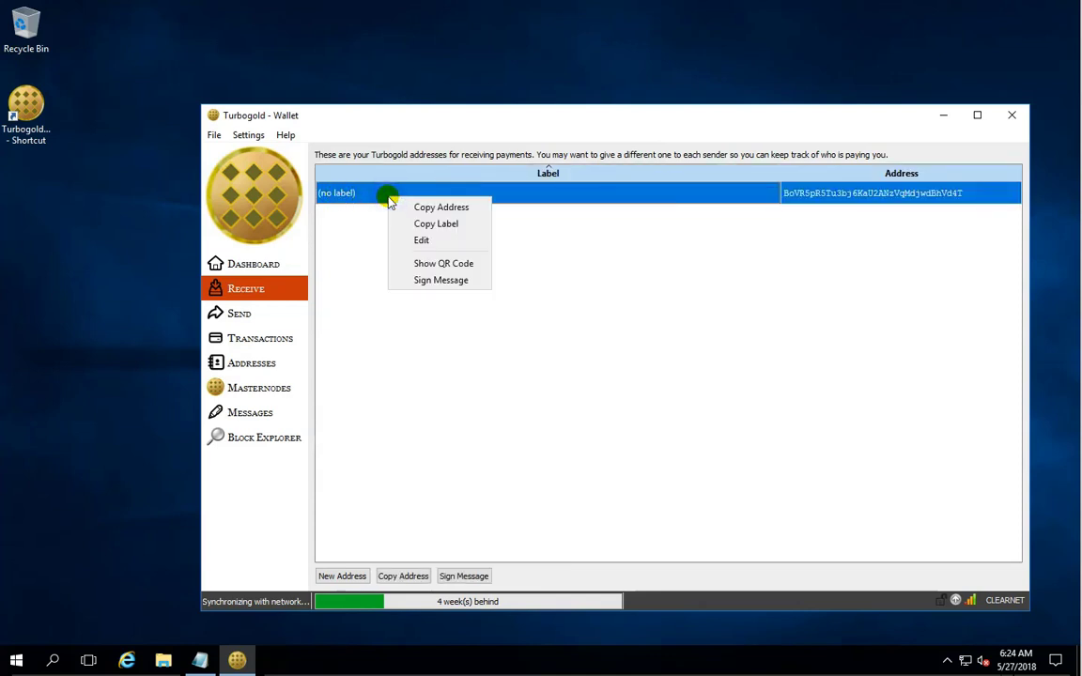
{"action": "left_click", "coordinate": [421, 241]}
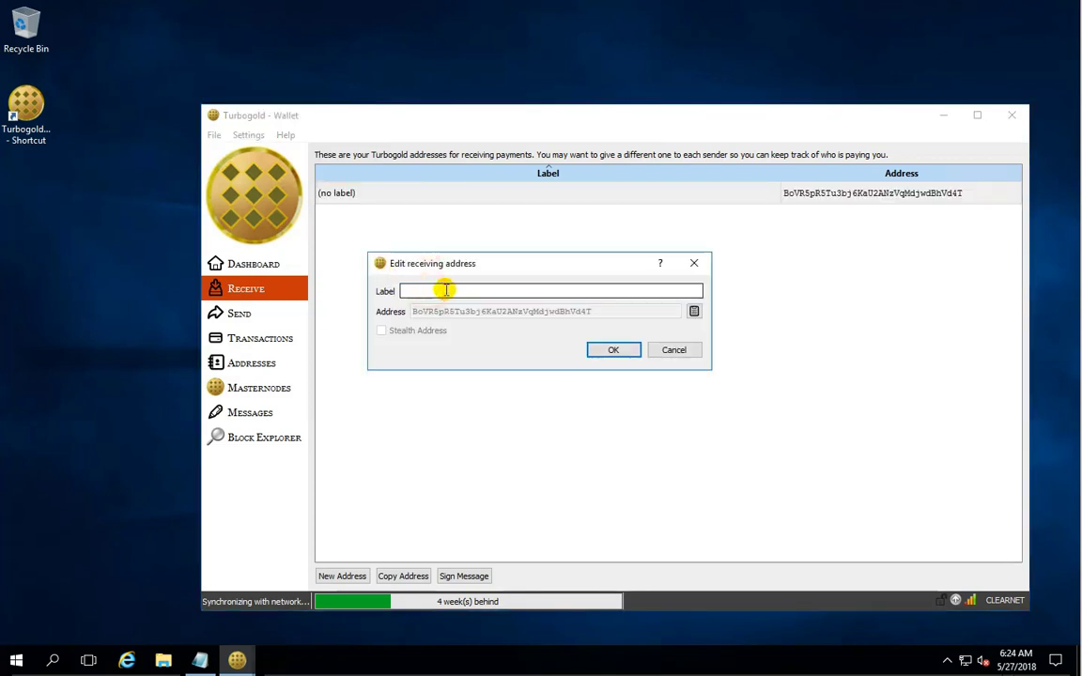
{"action": "type", "text": "FromExchange"}
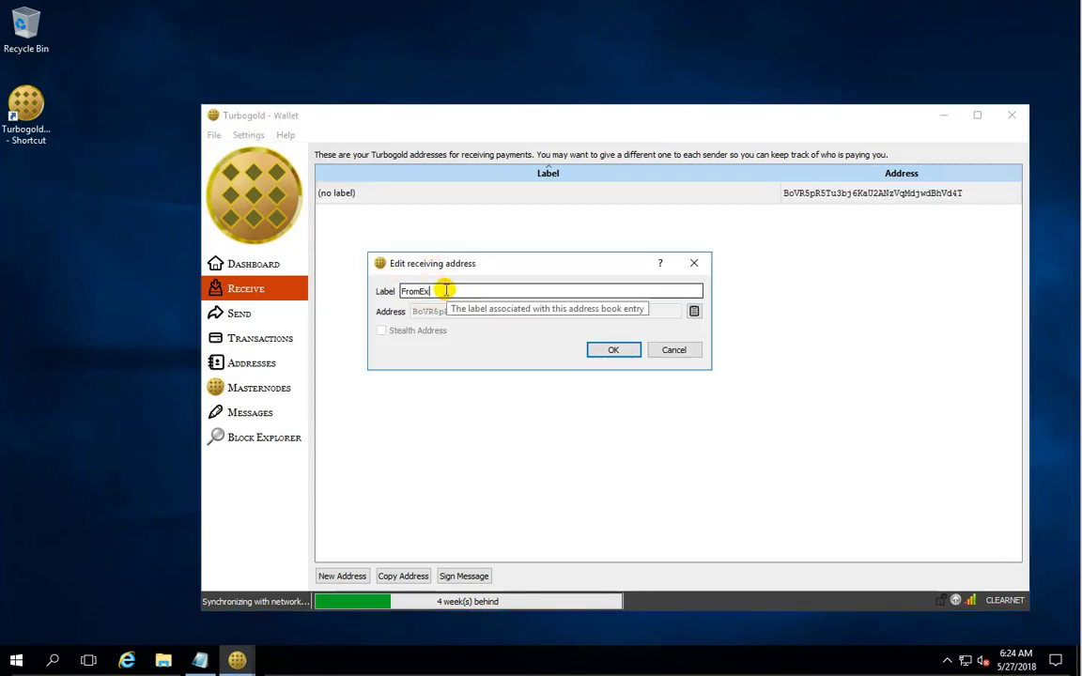
{"action": "left_click", "coordinate": [611, 351]}
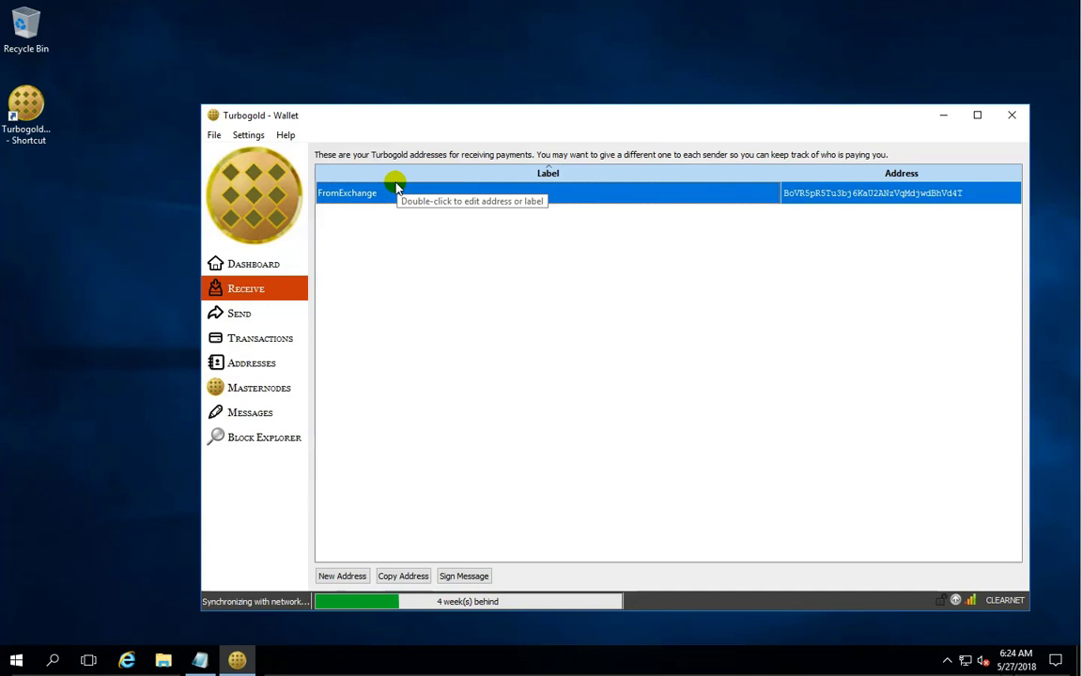
Create a new receiving address labelled MN1.
{"action": "left_click", "coordinate": [334, 576]}
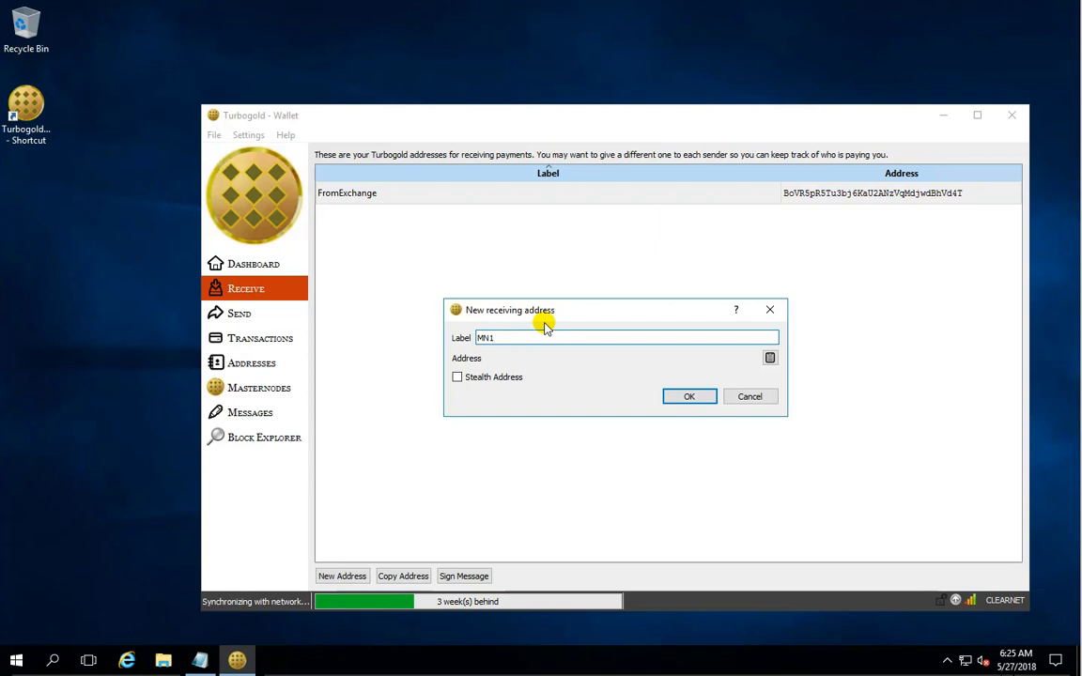
{"action": "left_click_drag", "start_coordinate": [500, 337], "coordinate": [475, 338]}
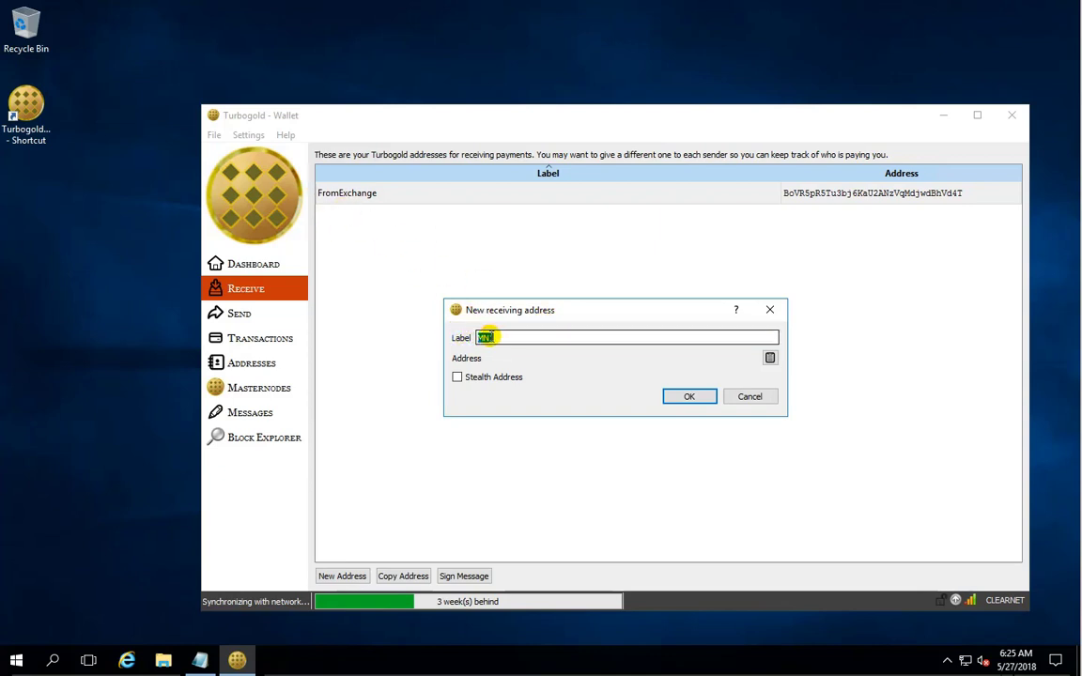
{"action": "left_click", "coordinate": [496, 339]}
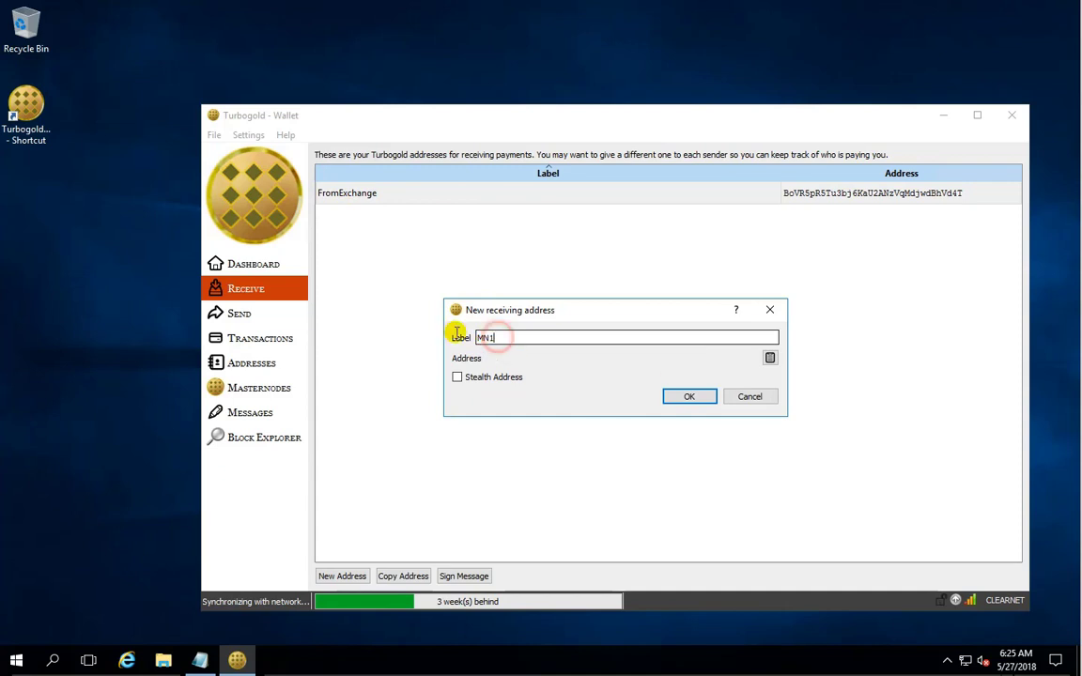
{"action": "left_click", "coordinate": [687, 398]}
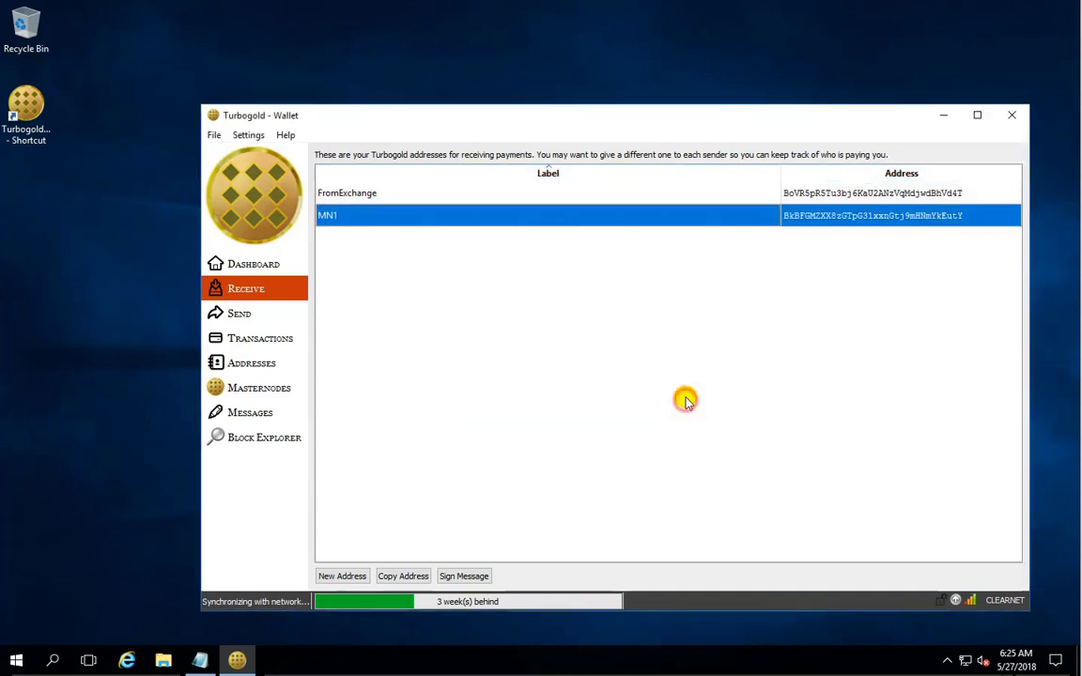
{"action": "left_click", "coordinate": [390, 190]}
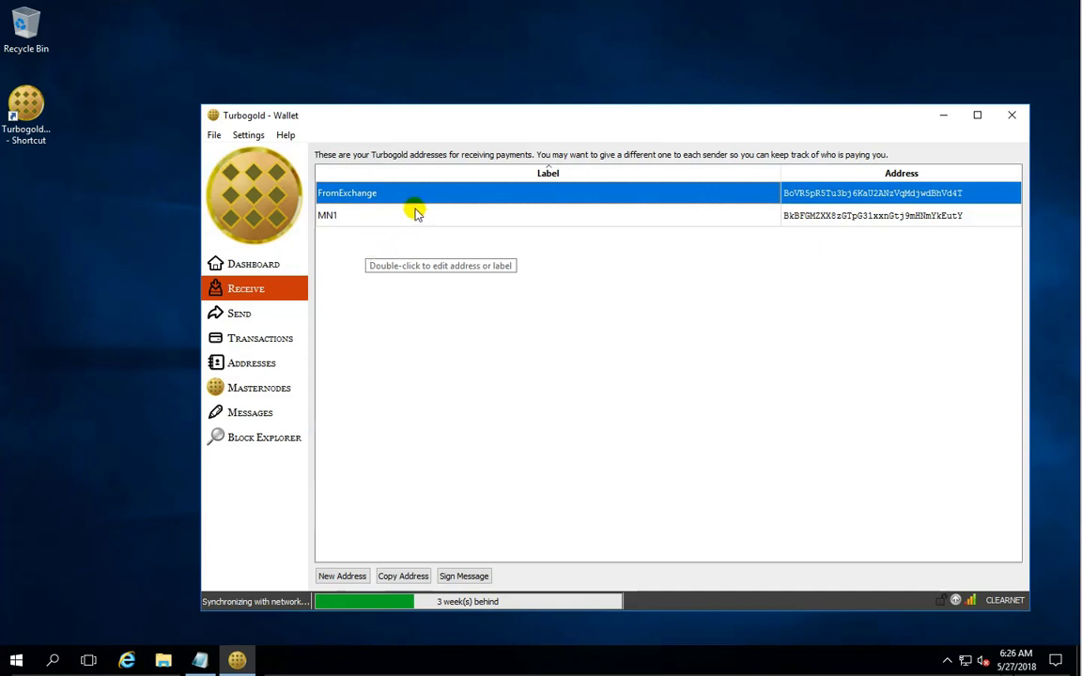
{"action": "left_click", "coordinate": [351, 217]}
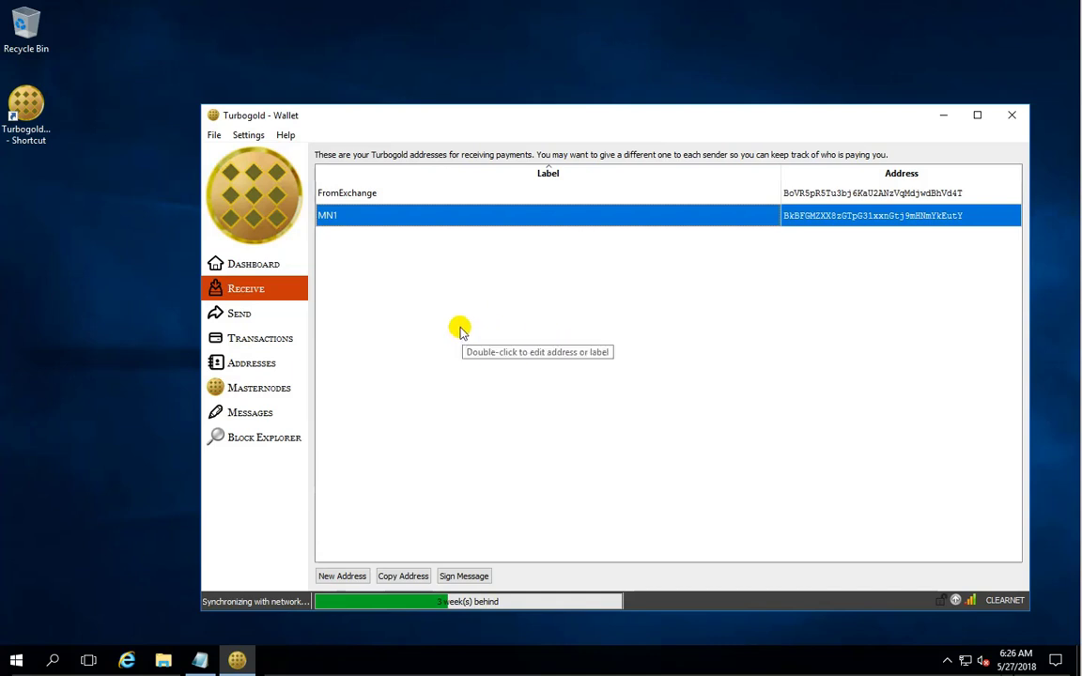
Encrypt the wallet from Settings with a new passphrase, confirming so the wallet closes.
{"action": "left_click", "coordinate": [248, 135]}
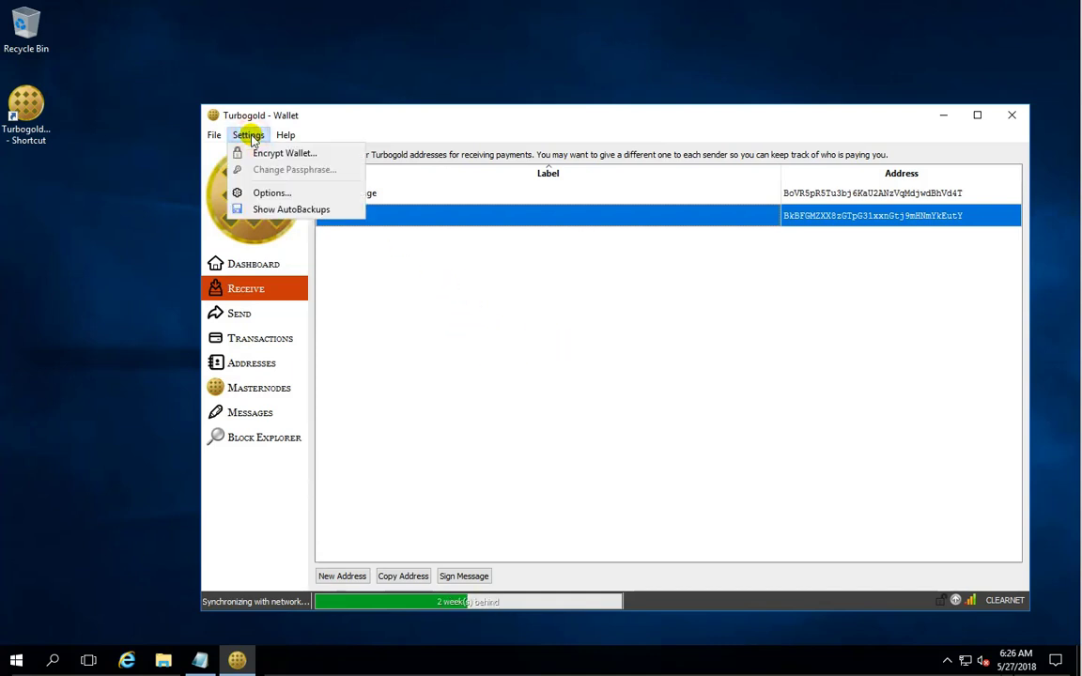
{"action": "left_click", "coordinate": [275, 154]}
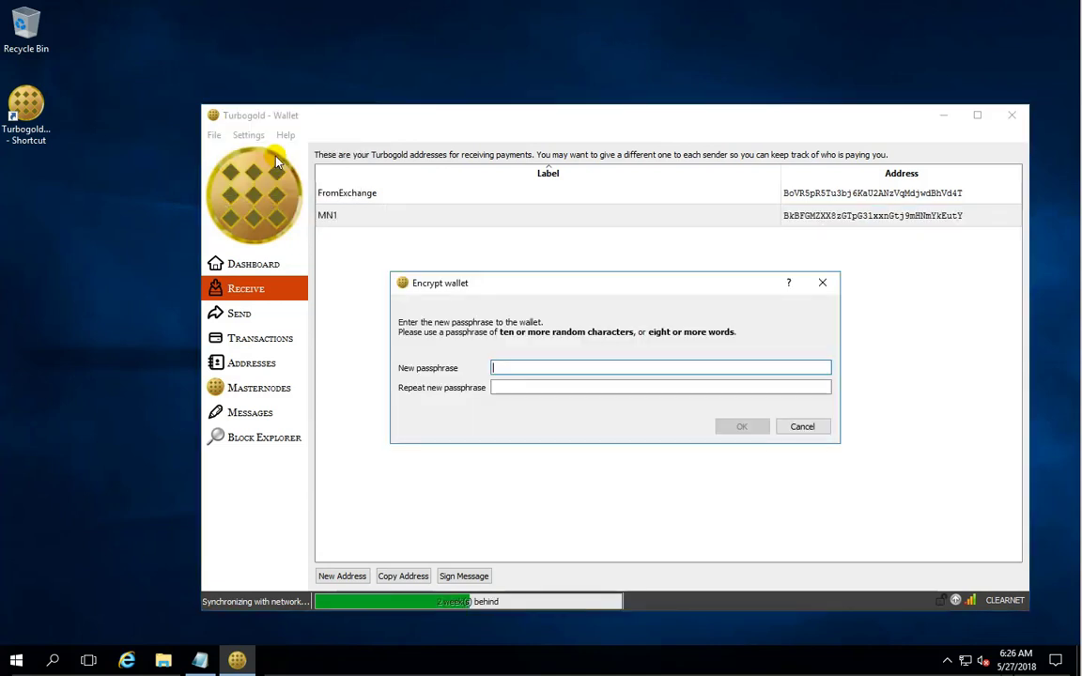
{"action": "left_click", "coordinate": [549, 384]}
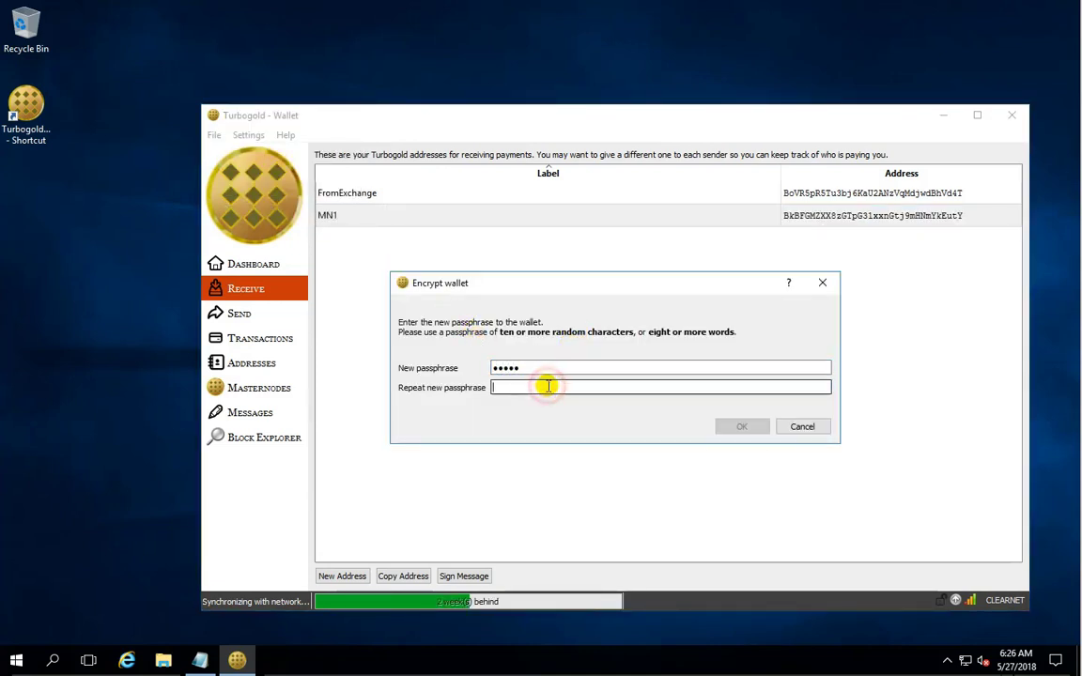
{"action": "type", "text": "••"}
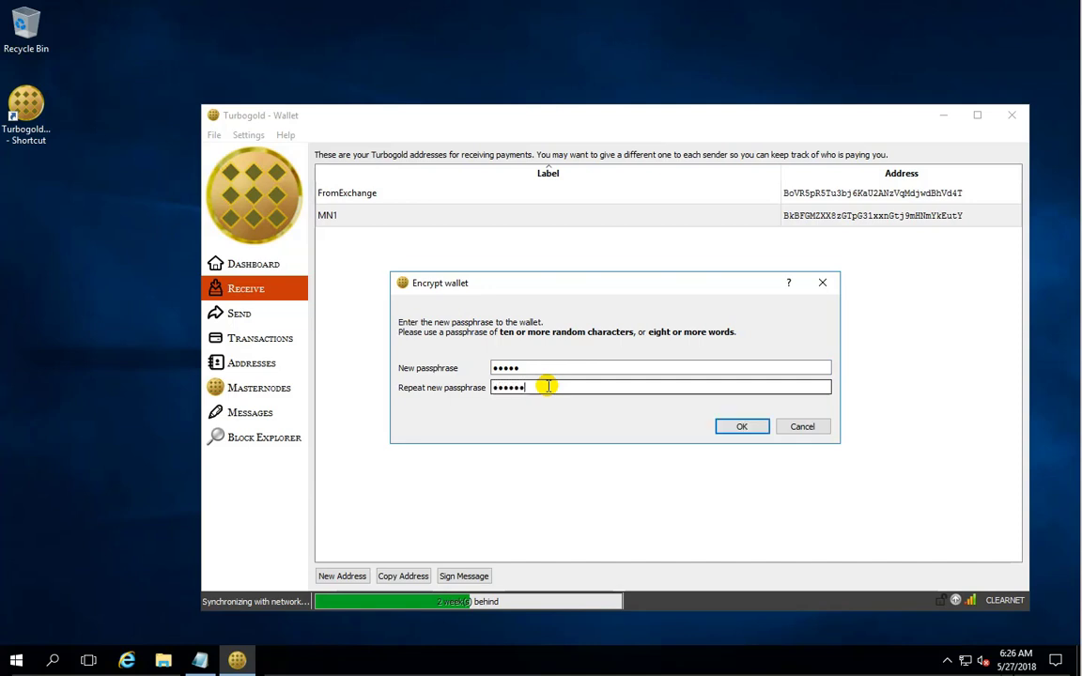
{"action": "key", "text": "BackSpace"}
{"action": "key", "text": "BackSpace"}
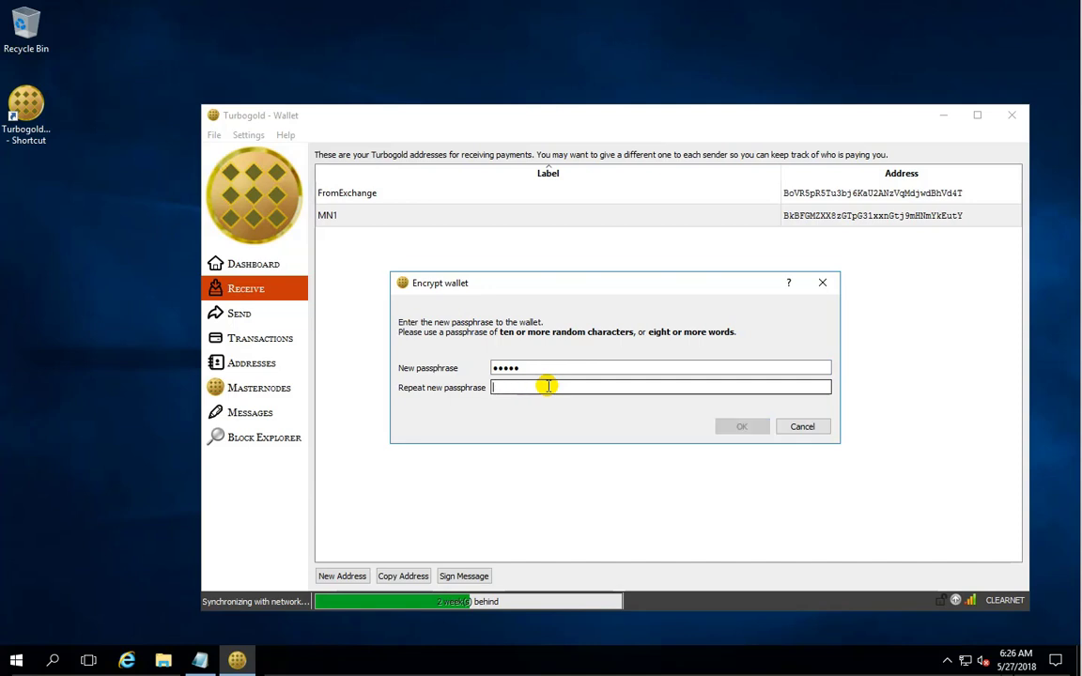
{"action": "type", "text": "•"}
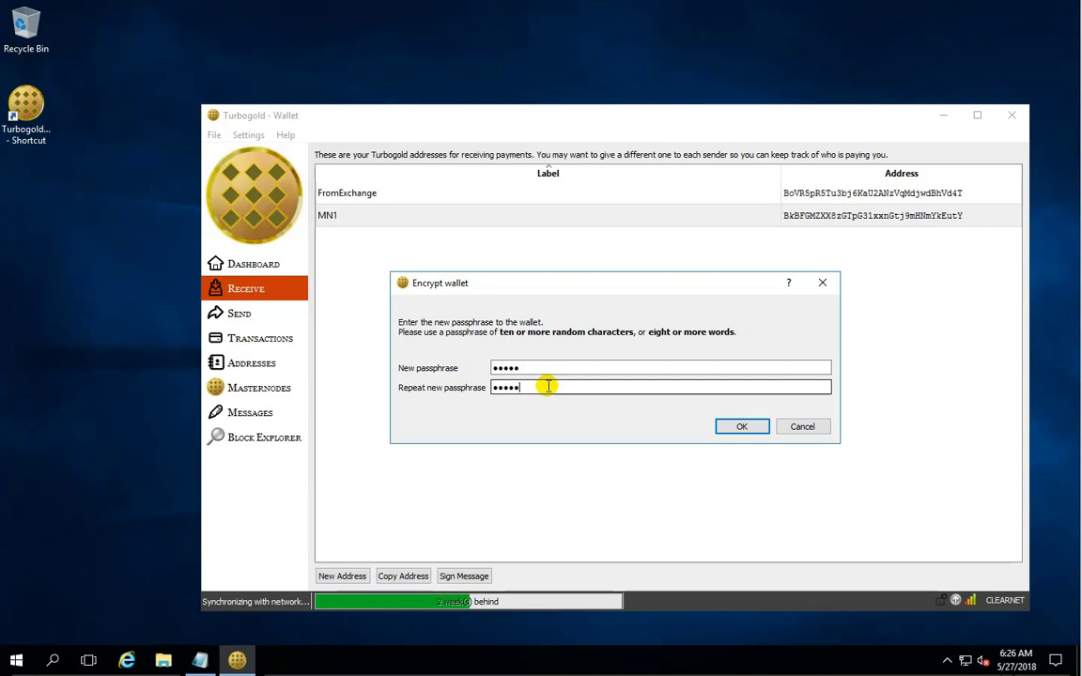
{"action": "type", "text": "••••"}
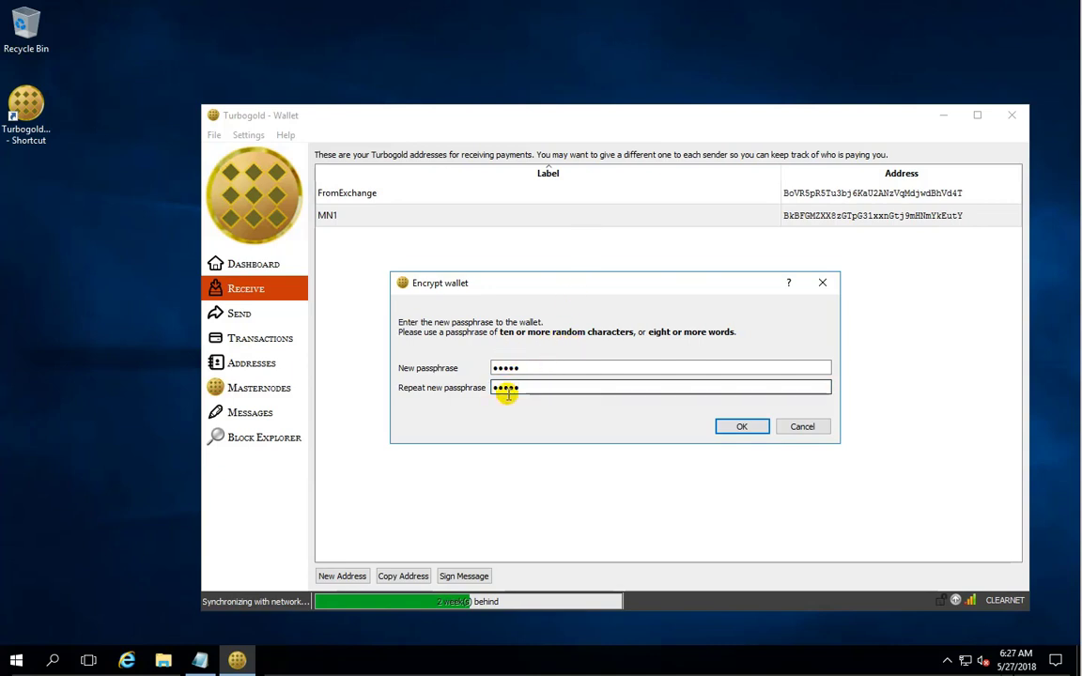
{"action": "left_click", "coordinate": [741, 425]}
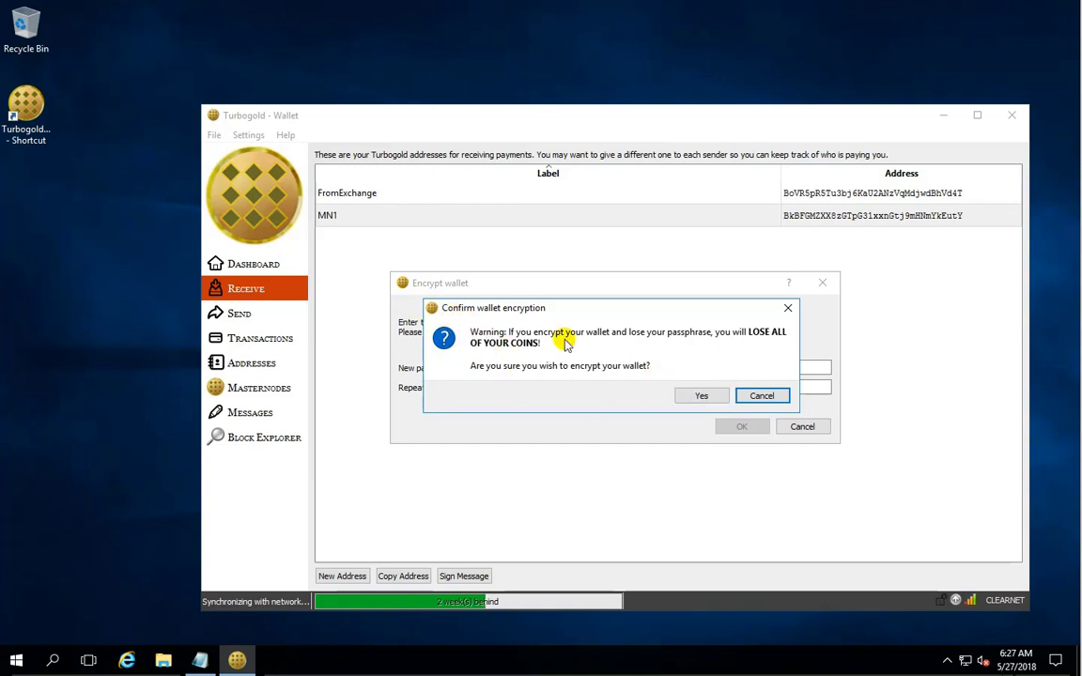
{"action": "left_click", "coordinate": [704, 395]}
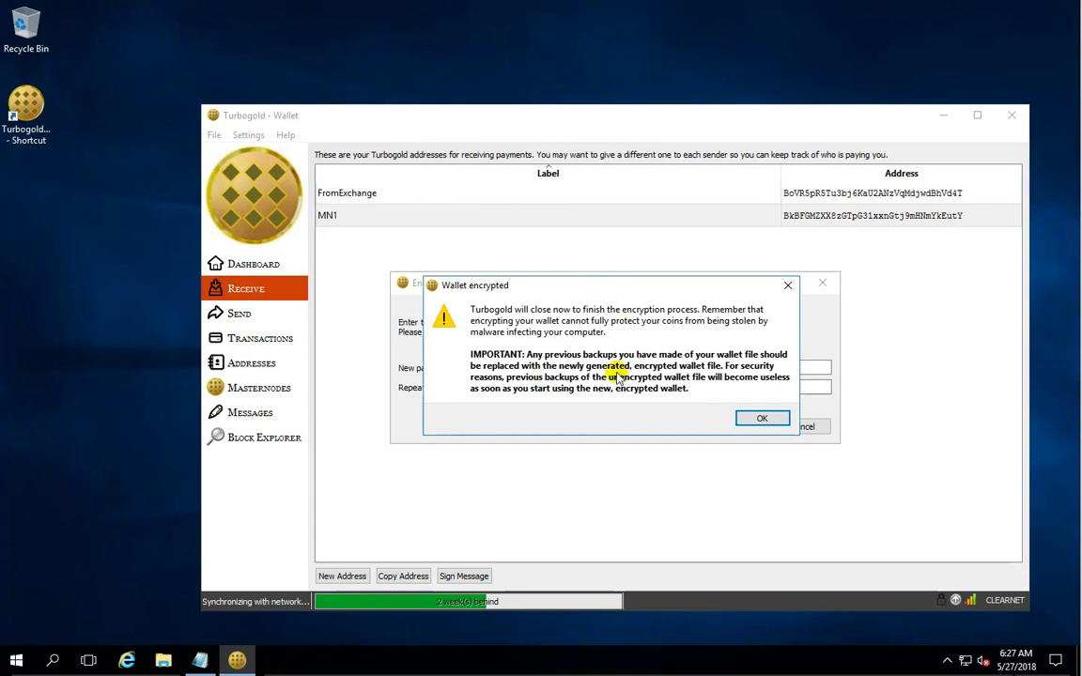
{"action": "left_click", "coordinate": [763, 420]}
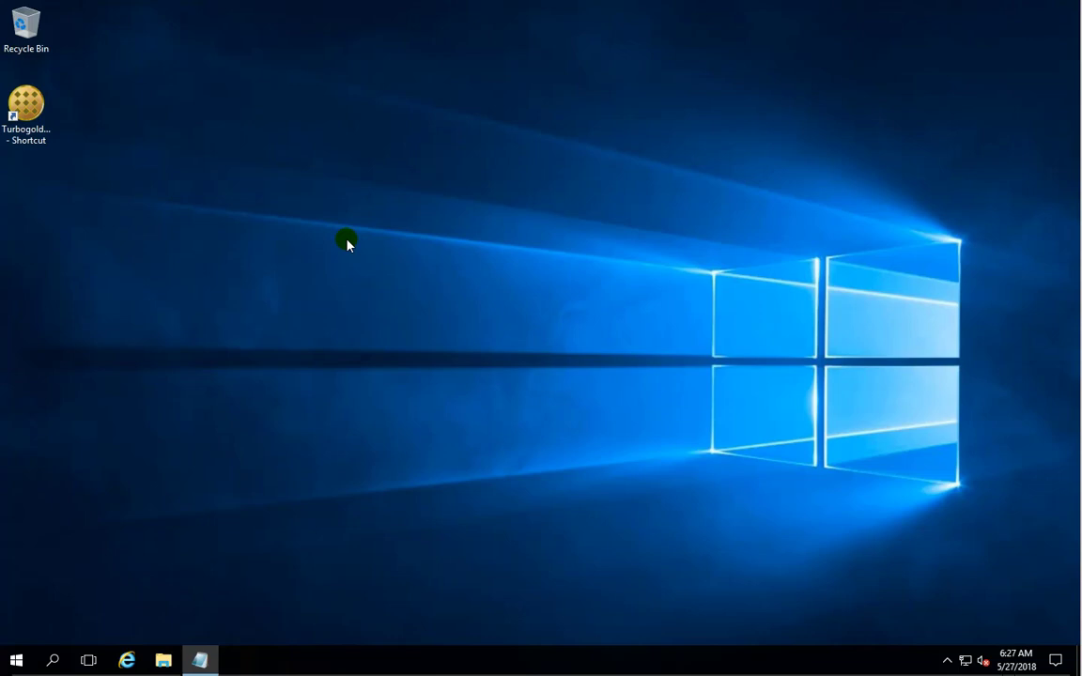
Relaunch the now-encrypted wallet from the desktop shortcut and open its Settings menu.
{"action": "double_click", "coordinate": [27, 106]}
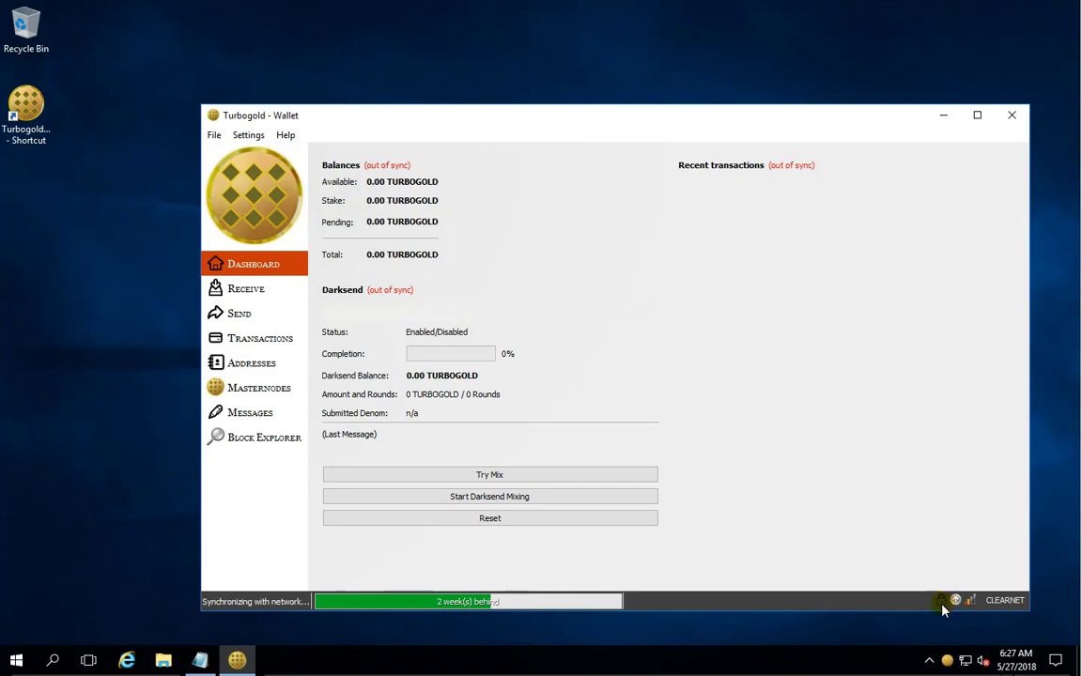
{"action": "mouse_move", "coordinate": [944, 611]}
{"action": "left_click", "coordinate": [249, 137]}
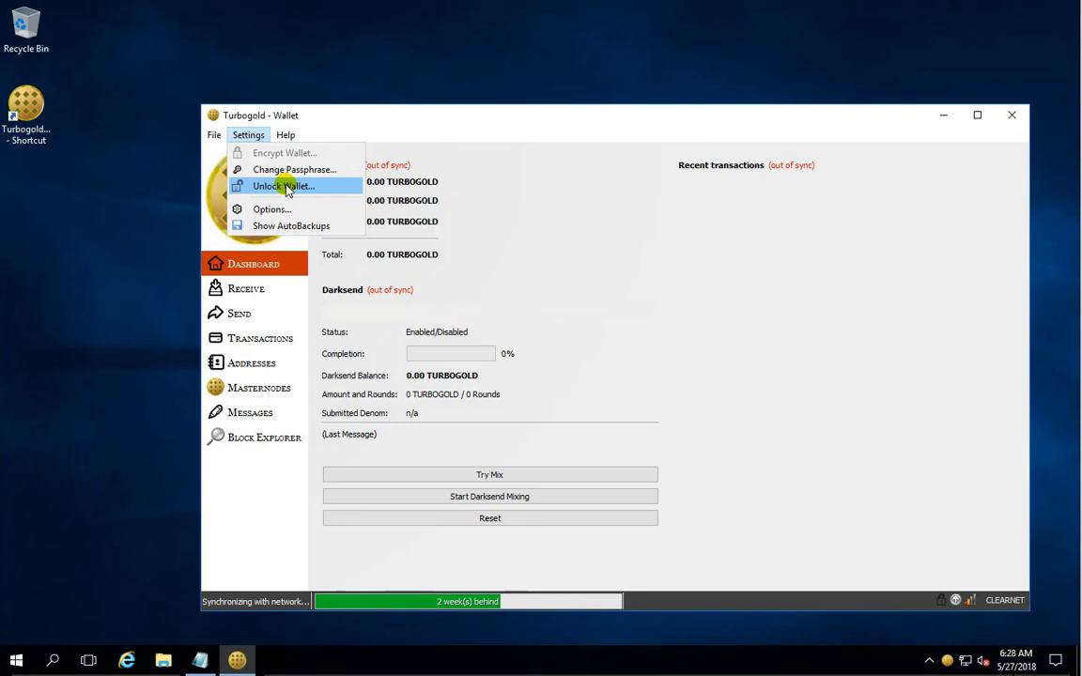
Unlock the wallet with its passphrase, with For staking only unchecked.
{"action": "left_click", "coordinate": [285, 187]}
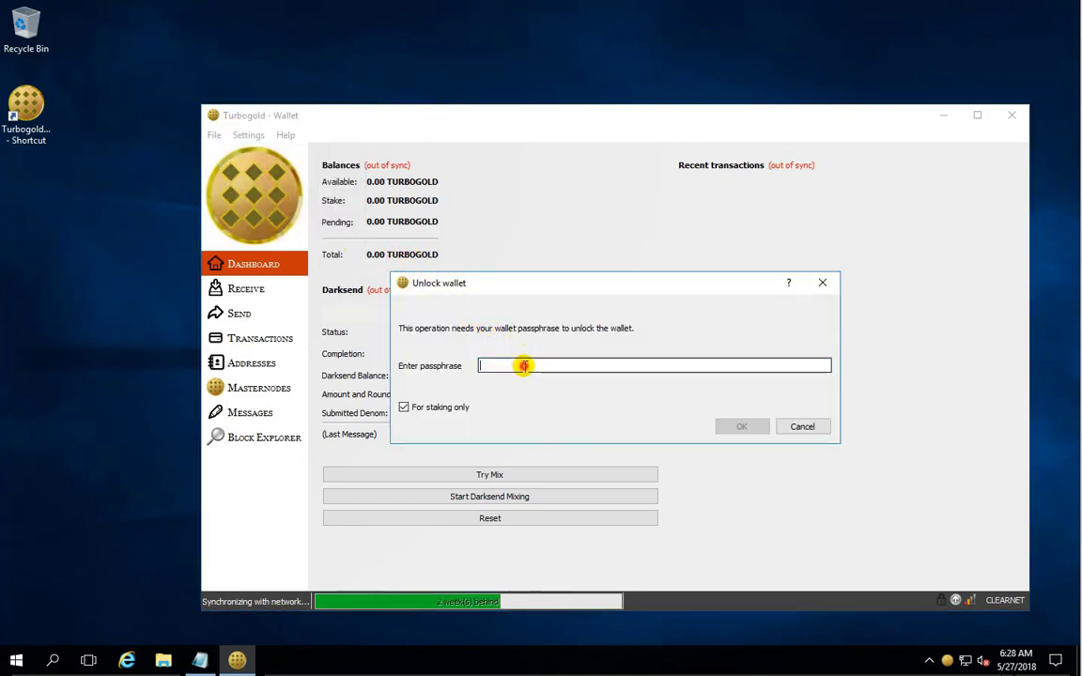
{"action": "type", "text": "••••"}
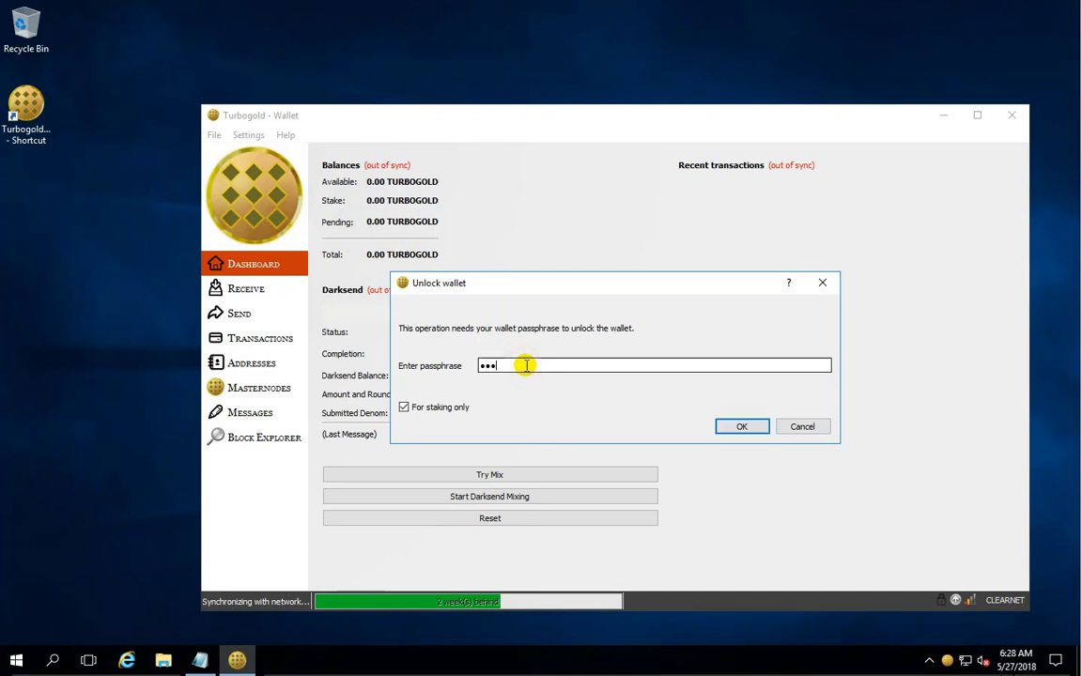
{"action": "left_click", "coordinate": [404, 407]}
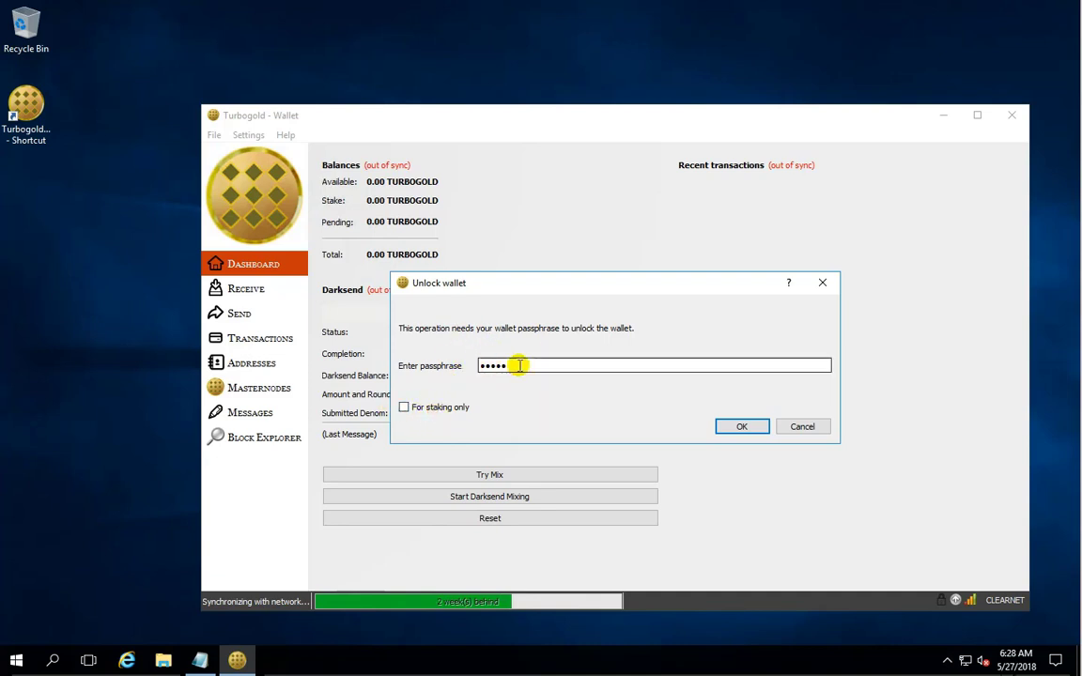
{"action": "left_click", "coordinate": [738, 426]}
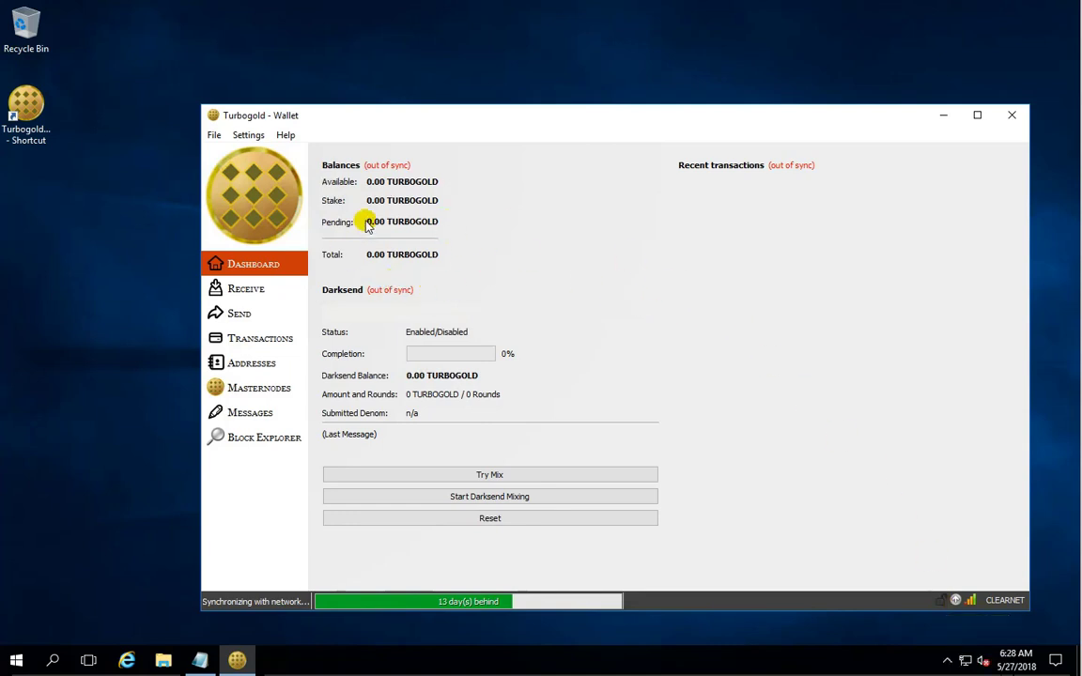
{"action": "mouse_move", "coordinate": [373, 216]}
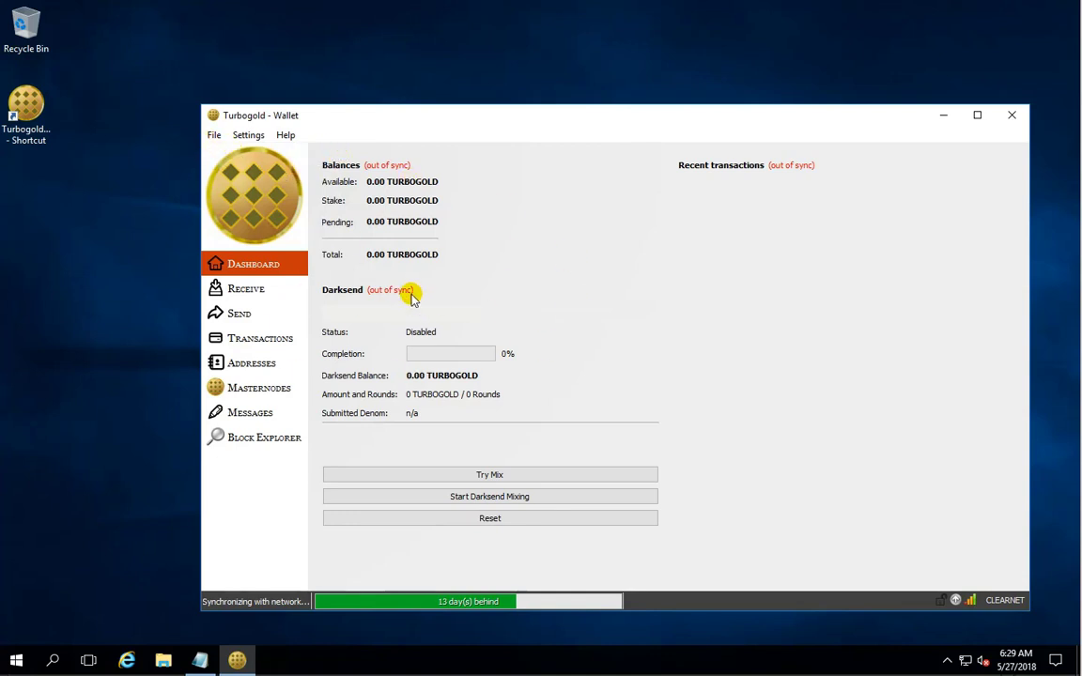
Back up the wallet to the Desktop as Turbogold_05-27-18_wallet.dat.
{"action": "left_click", "coordinate": [240, 138]}
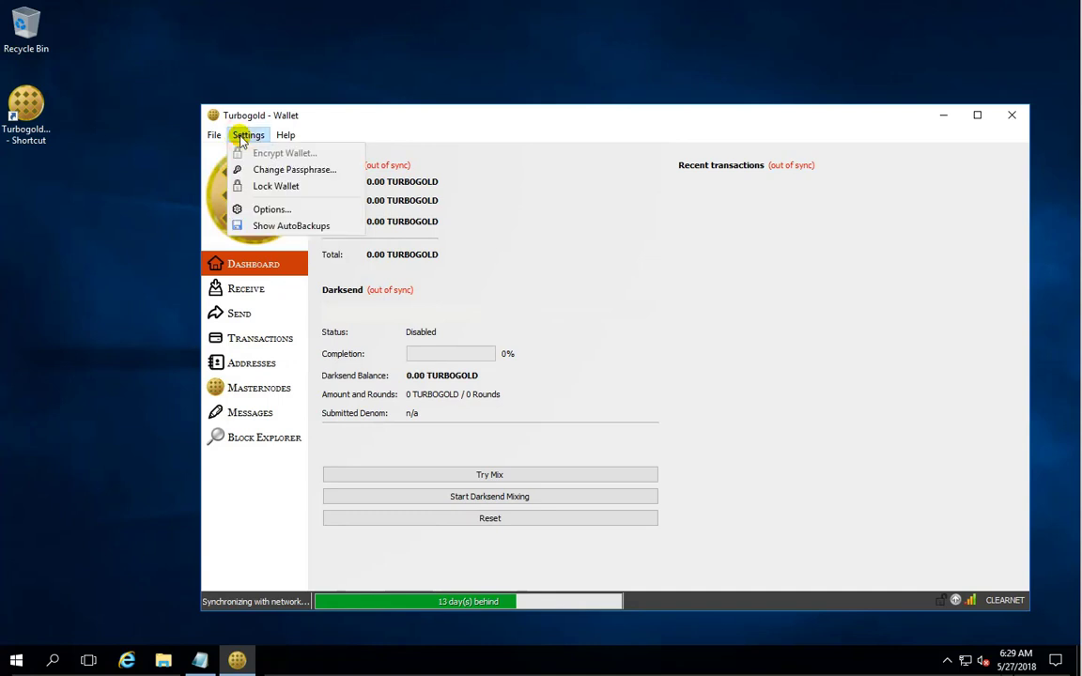
{"action": "left_click", "coordinate": [216, 135]}
{"action": "left_click", "coordinate": [214, 135]}
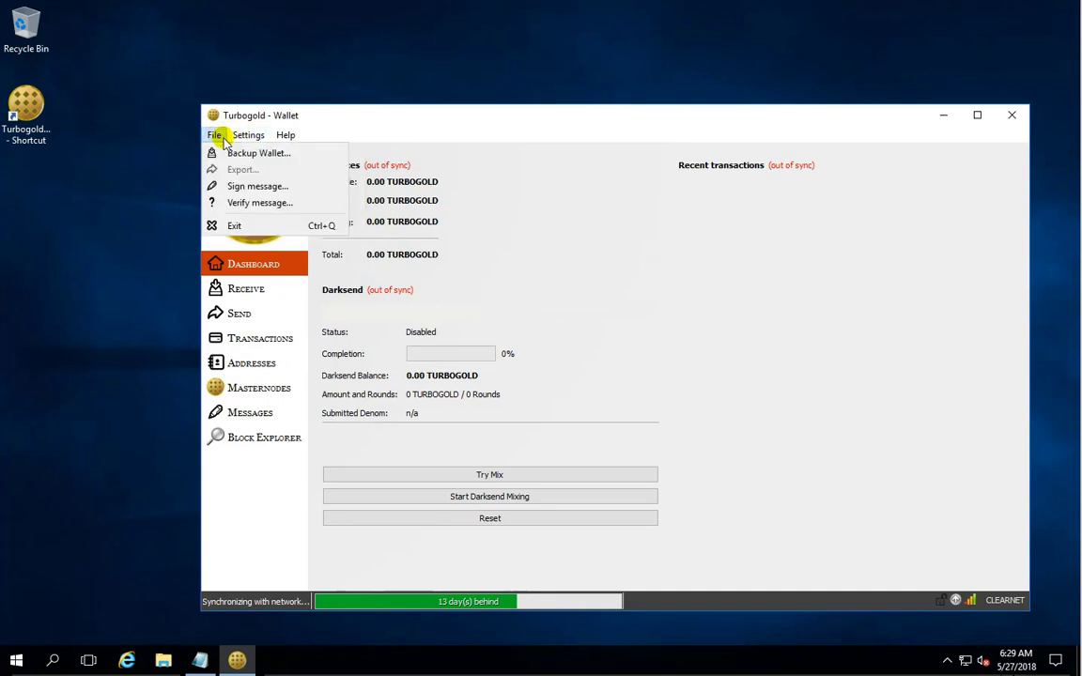
{"action": "left_click", "coordinate": [238, 156]}
{"action": "left_click", "coordinate": [262, 238]}
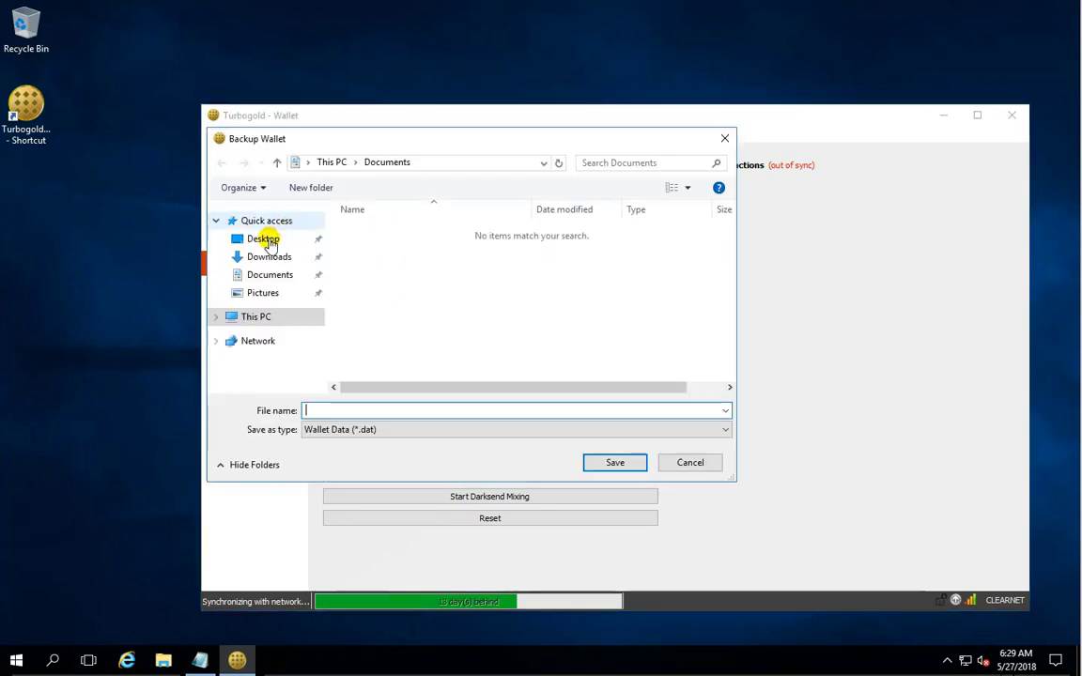
{"action": "left_click", "coordinate": [358, 411]}
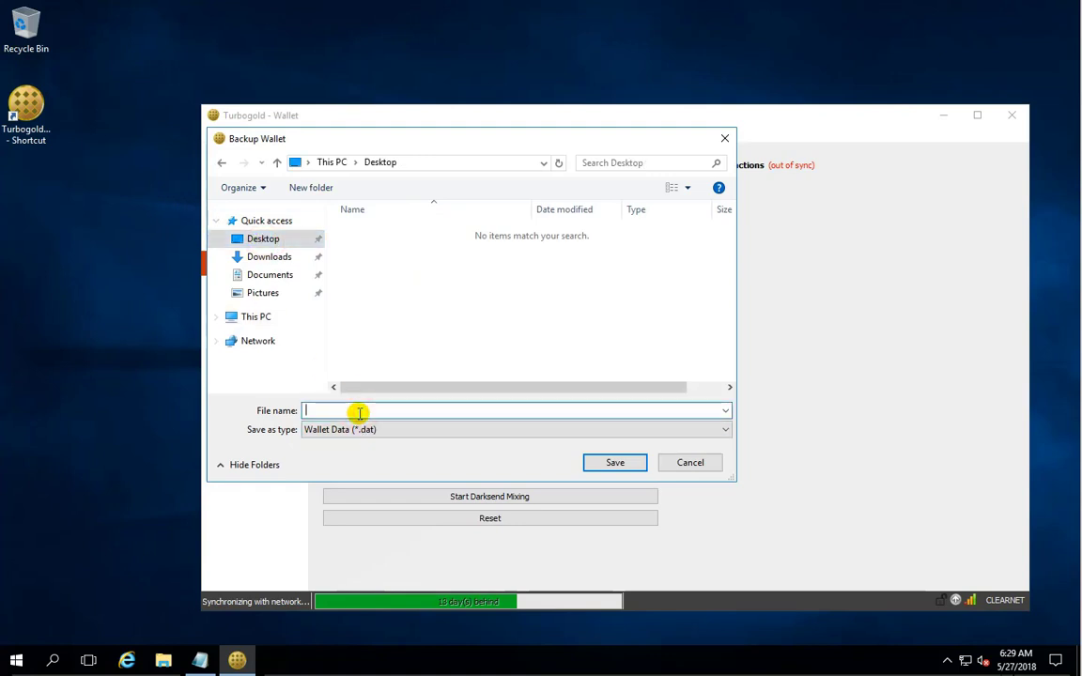
{"action": "type", "text": "T"}
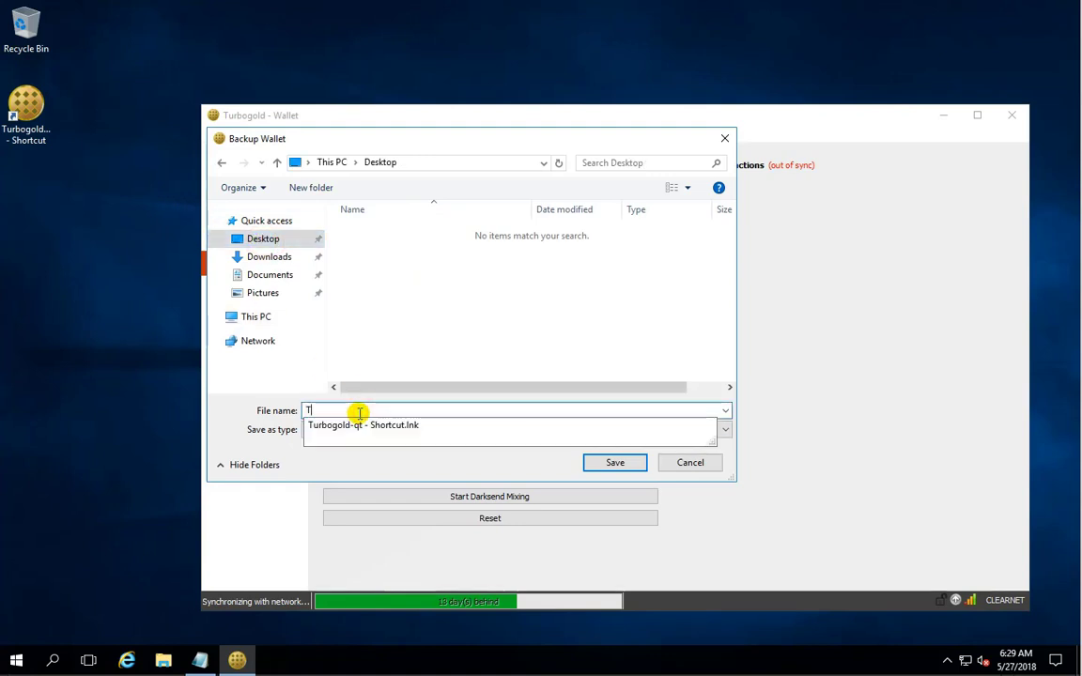
{"action": "type", "text": "urbog"}
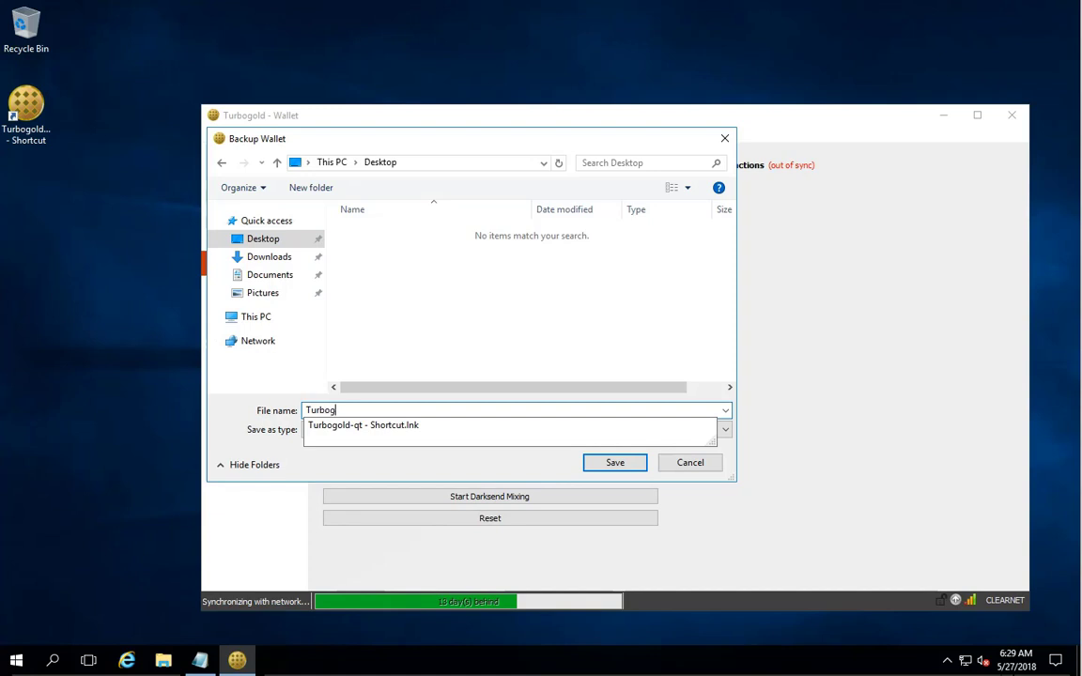
{"action": "type", "text": "old_0"}
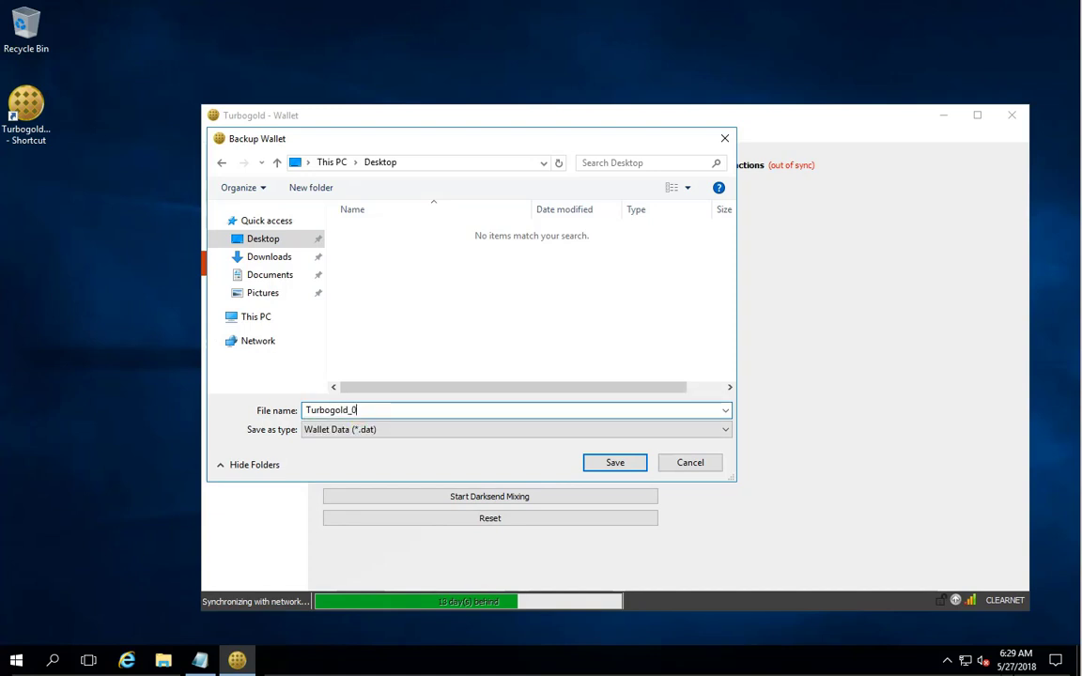
{"action": "type", "text": "5-27-18"}
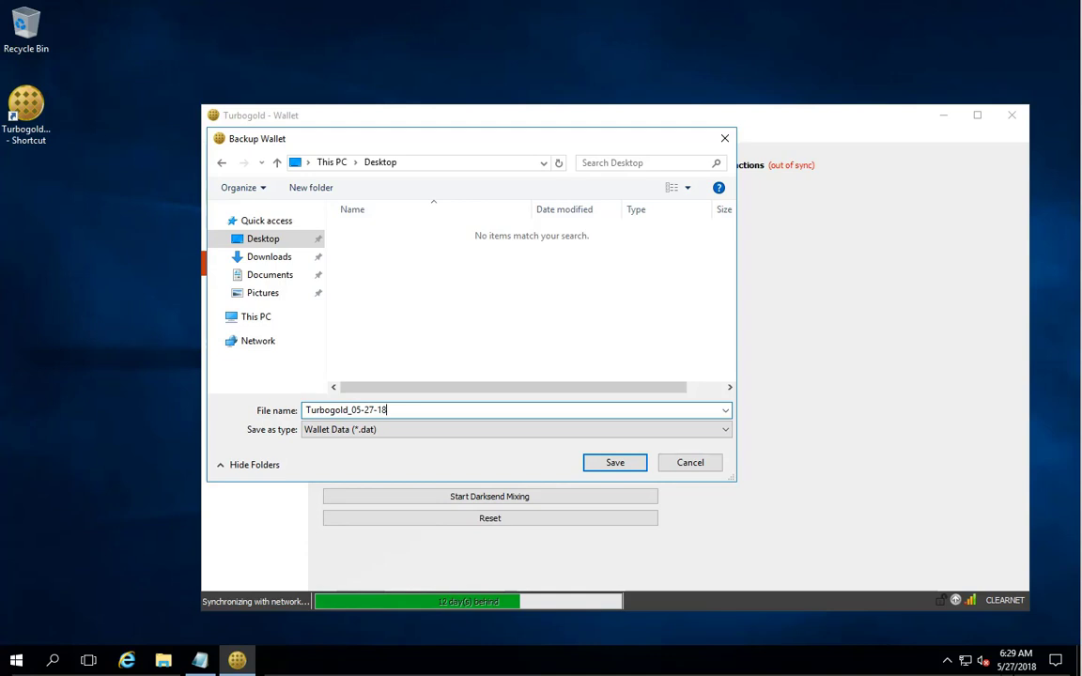
{"action": "type", "text": "_wallet.dat"}
{"action": "left_click_drag", "start_coordinate": [388, 411], "coordinate": [436, 409]}
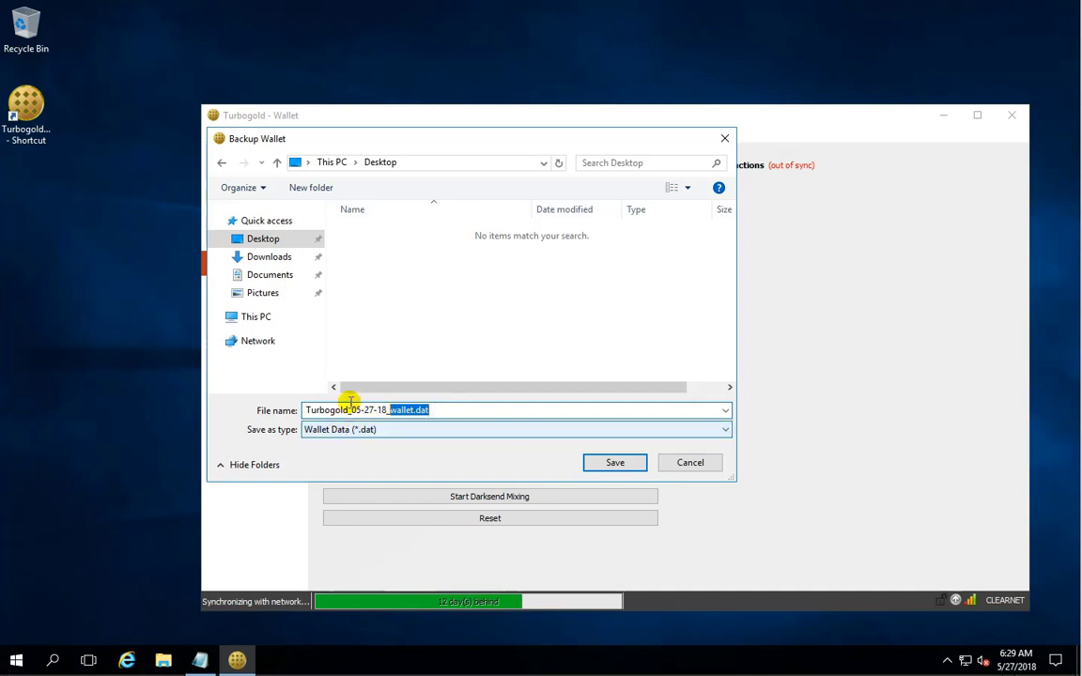
{"action": "left_click", "coordinate": [621, 462]}
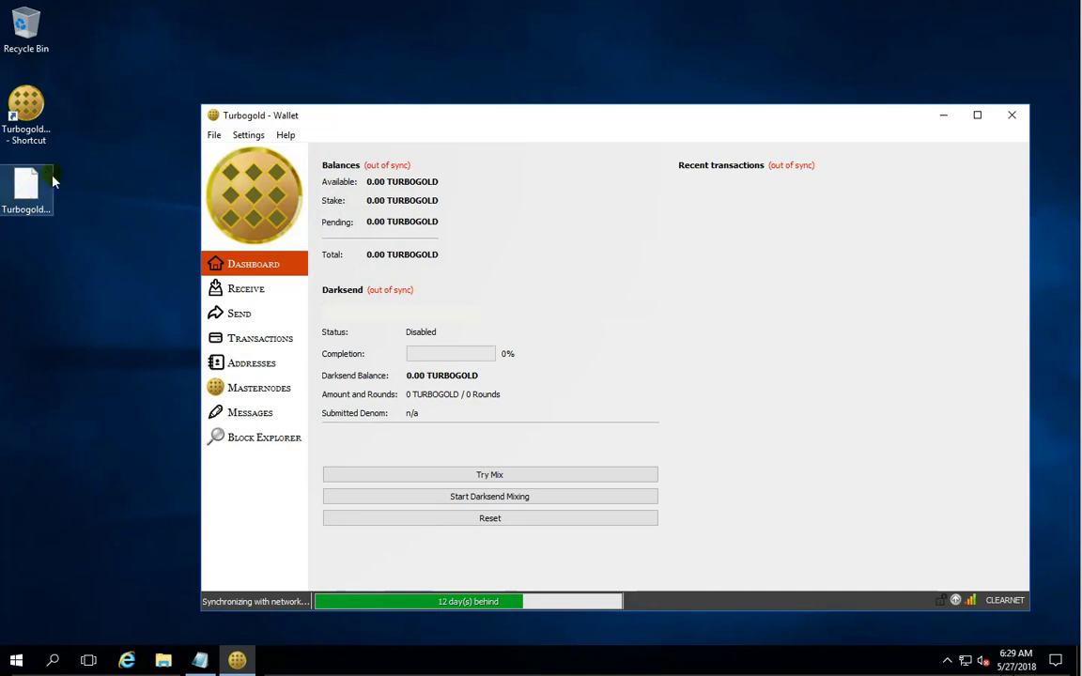
Check the new backup file on the desktop and move the wallet window up slightly.
{"action": "left_click", "coordinate": [36, 181]}
{"action": "left_click", "coordinate": [37, 182]}
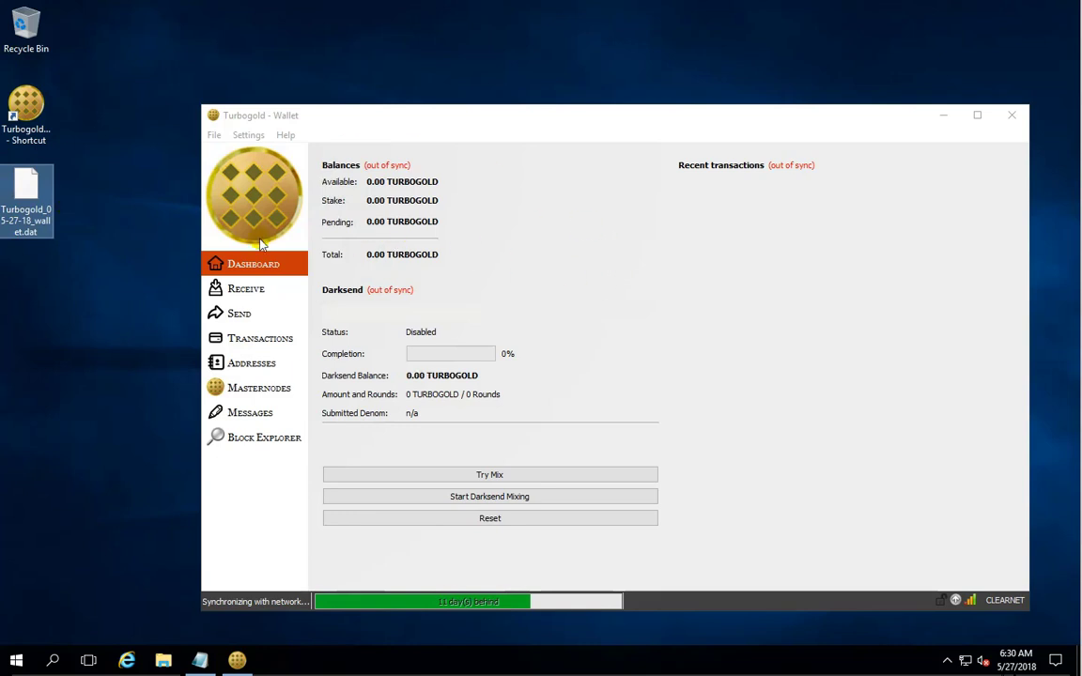
{"action": "left_click_drag", "start_coordinate": [415, 121], "coordinate": [418, 101]}
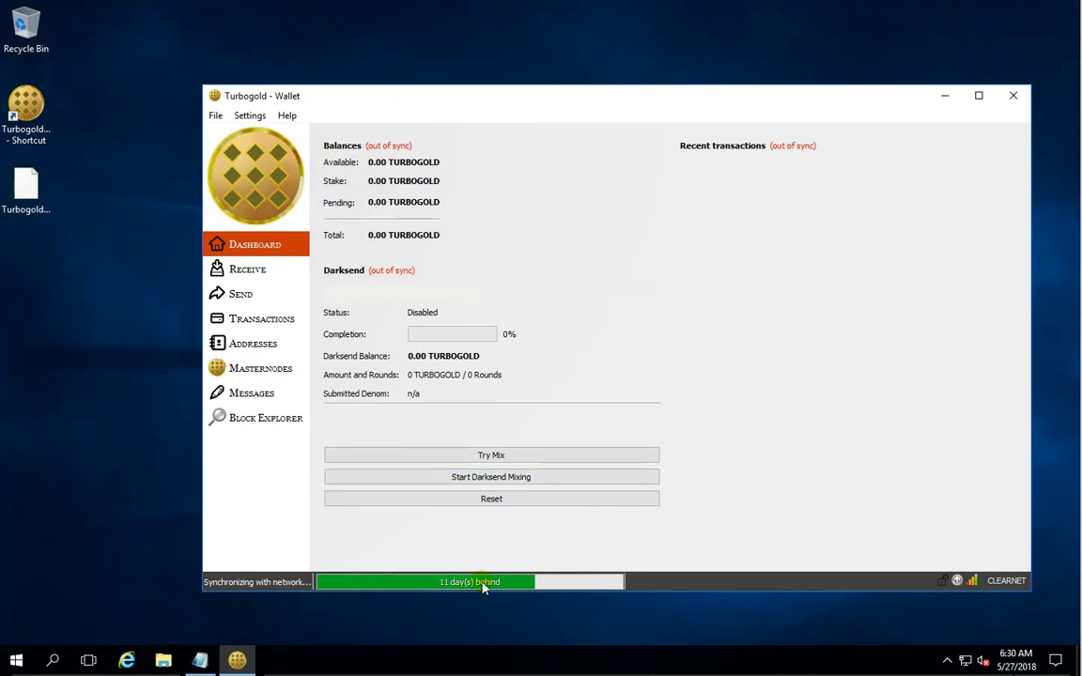
{"action": "left_click", "coordinate": [287, 115]}
{"action": "left_click", "coordinate": [304, 135]}
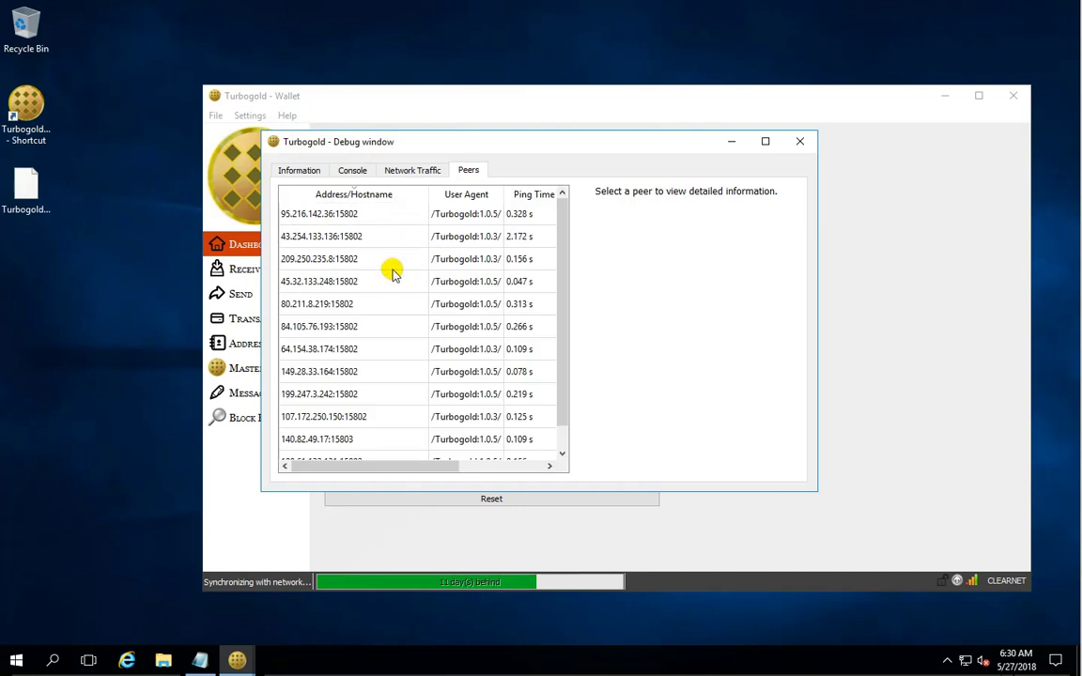
{"action": "left_click", "coordinate": [301, 170]}
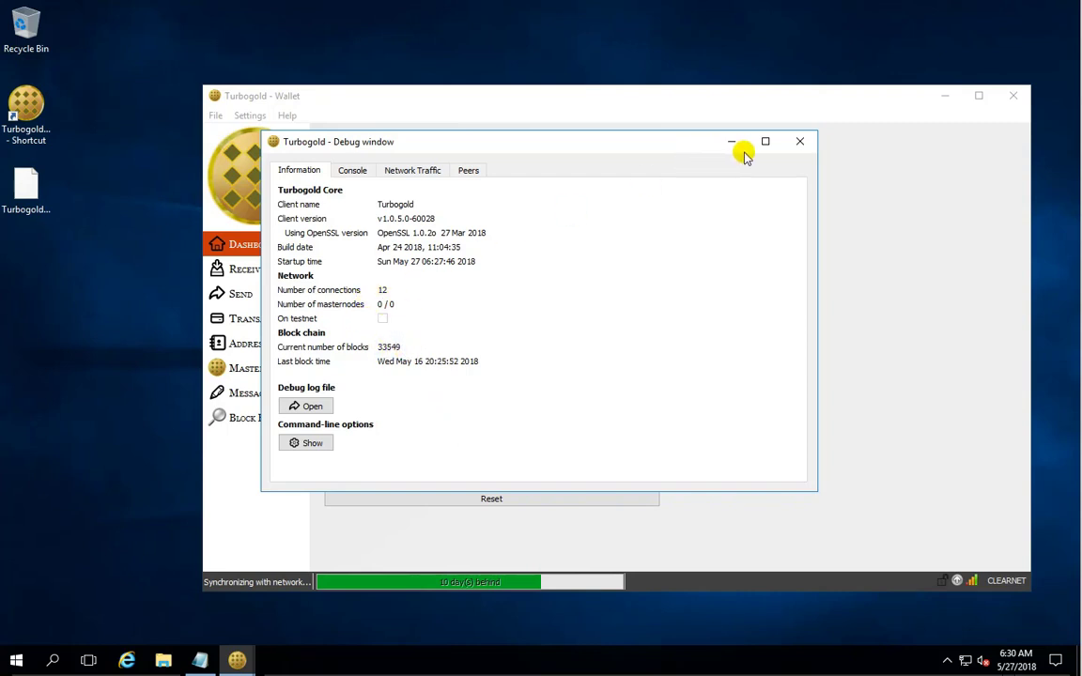
{"action": "left_click", "coordinate": [800, 141]}
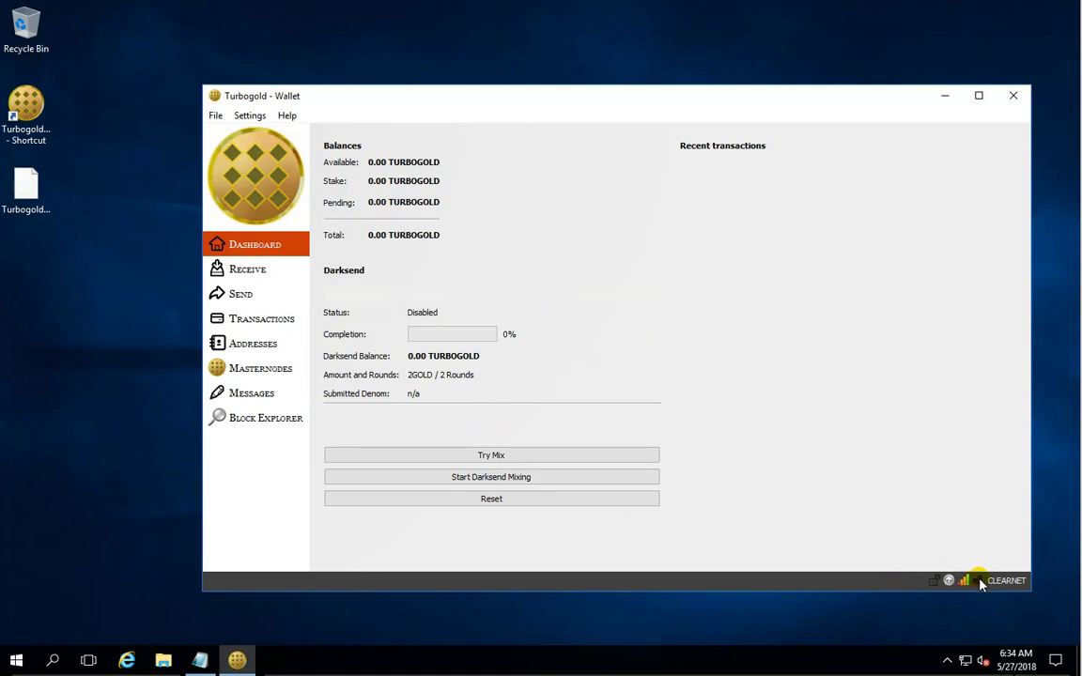
Look through the wallet menus, then go to Receive to list the FromExchange and MN1 addresses.
{"action": "mouse_move", "coordinate": [981, 583]}
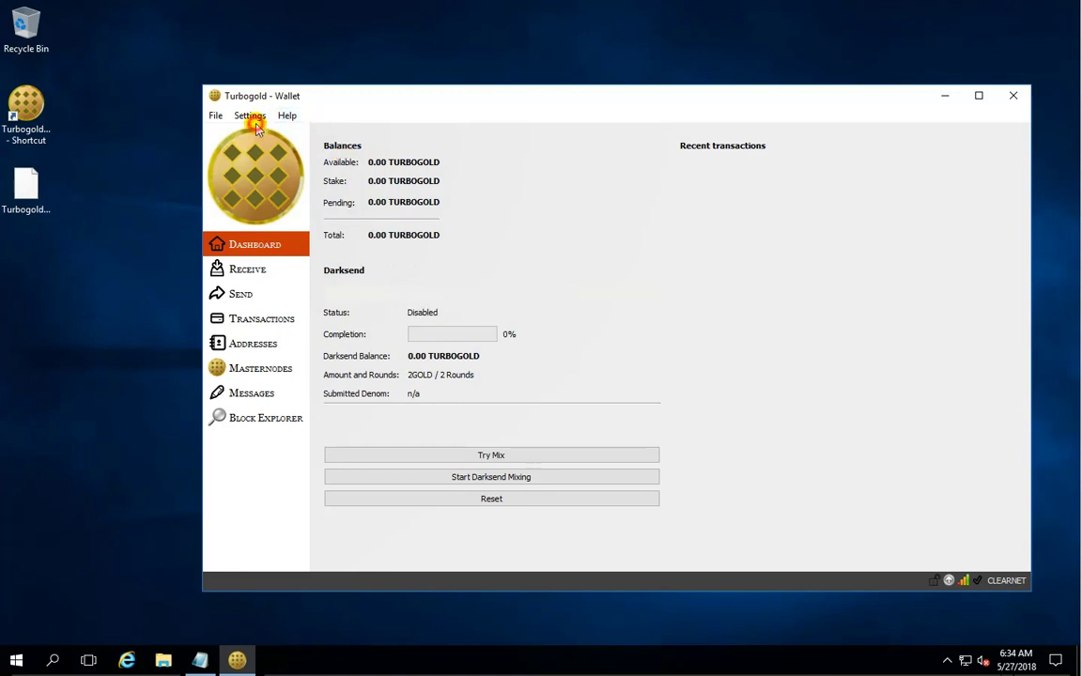
{"action": "left_click", "coordinate": [254, 121]}
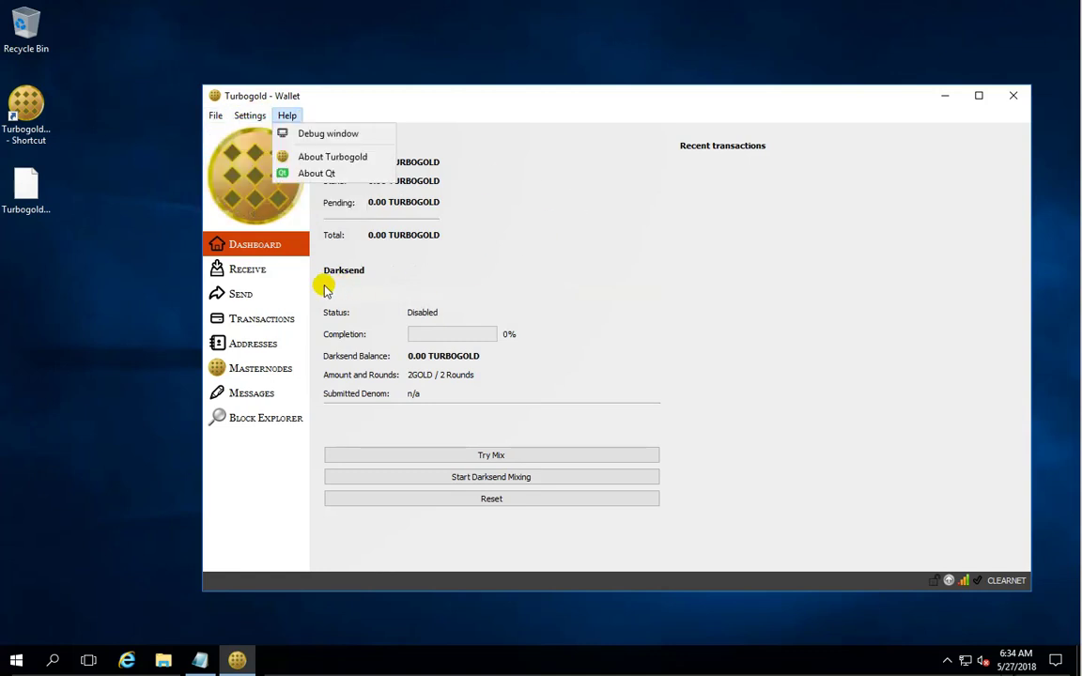
{"action": "left_click", "coordinate": [258, 270]}
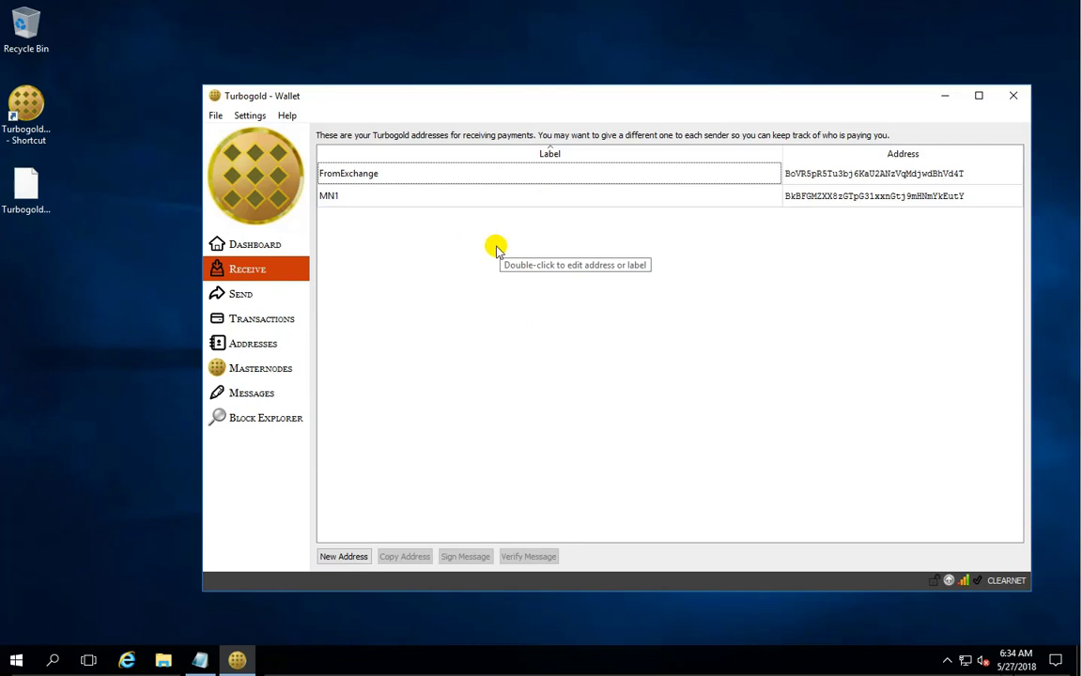
Copy the FromExchange receiving address from its context menu.
{"action": "right_click", "coordinate": [387, 182]}
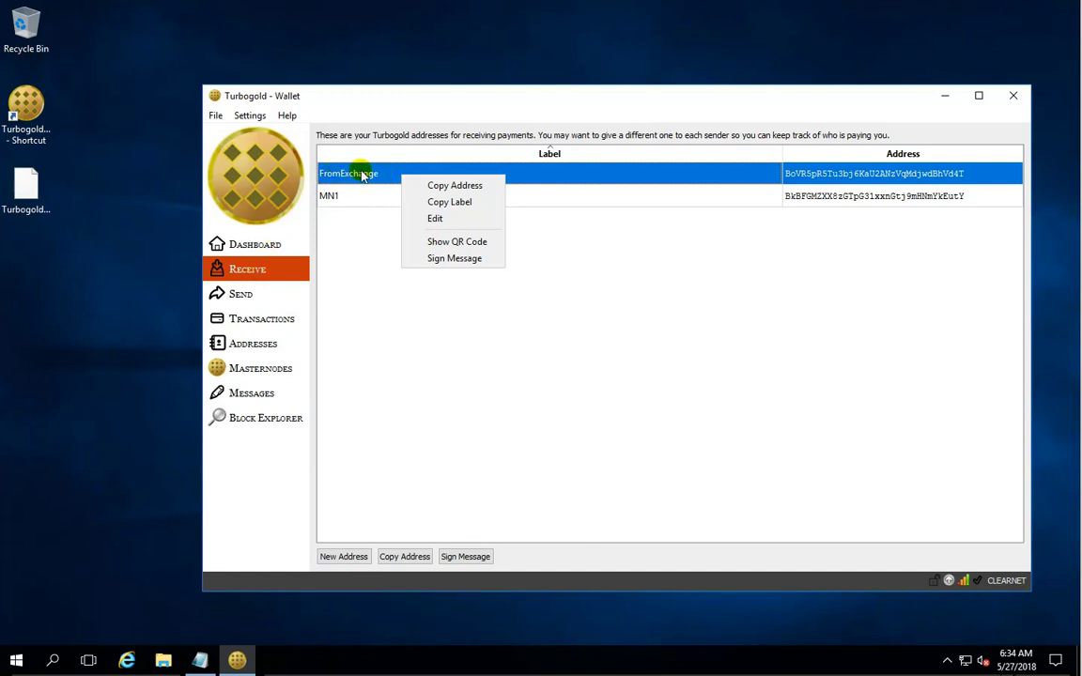
{"action": "left_click", "coordinate": [469, 186]}
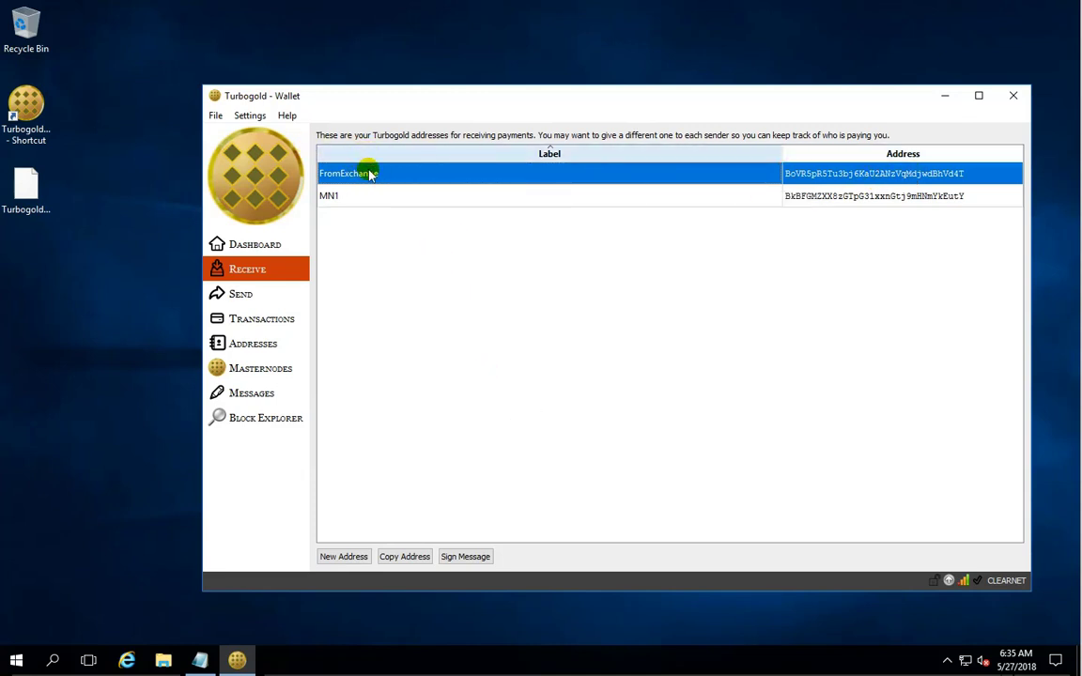
{"action": "left_click", "coordinate": [479, 179]}
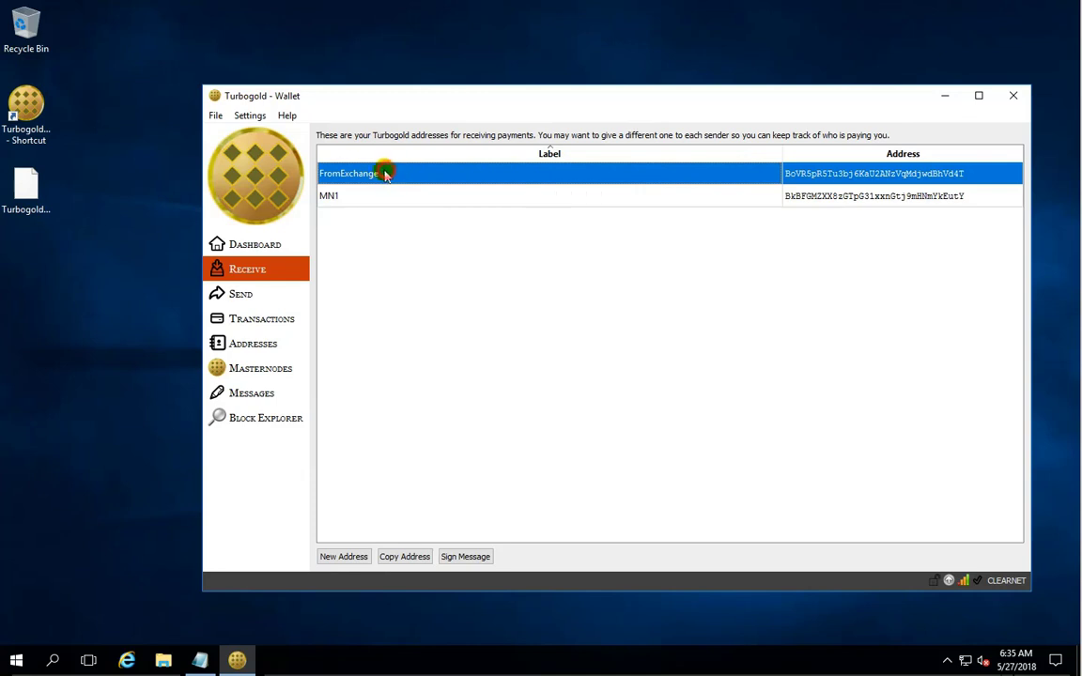
Select the MN1 and FromExchange address rows in turn.
{"action": "left_click", "coordinate": [365, 199]}
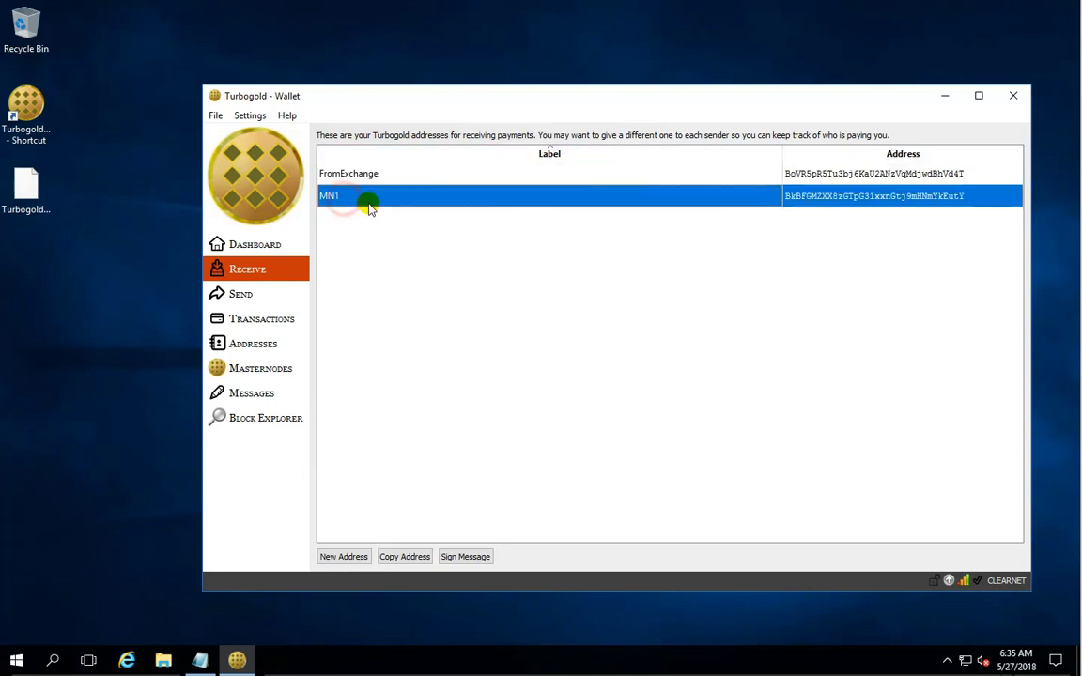
{"action": "left_click", "coordinate": [394, 173]}
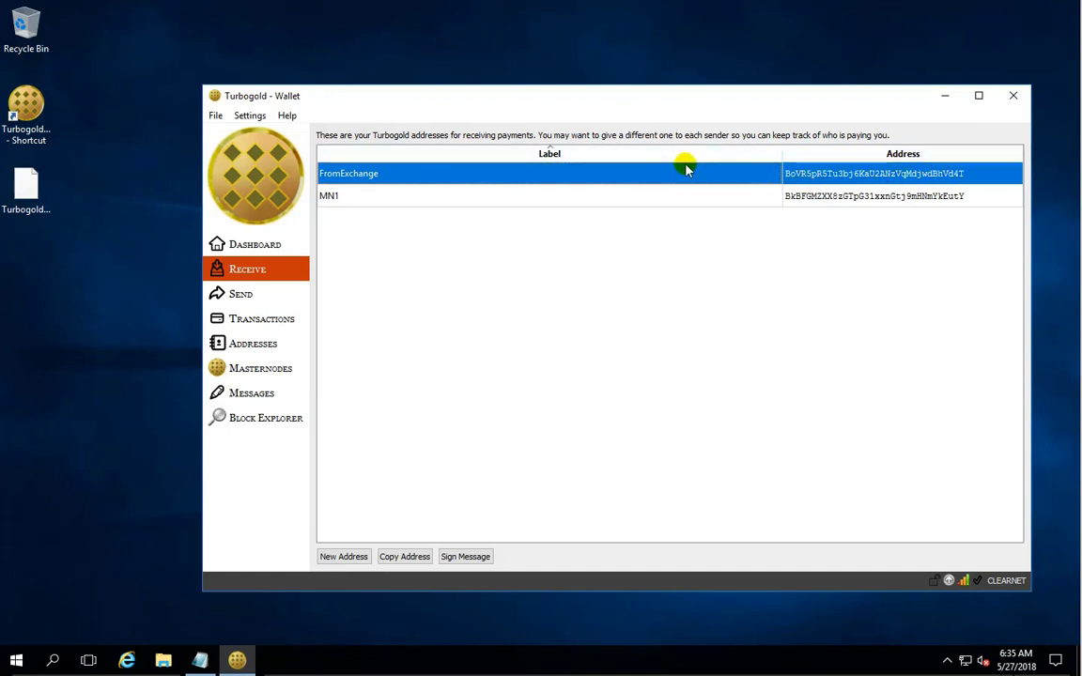
{"action": "left_click", "coordinate": [362, 200]}
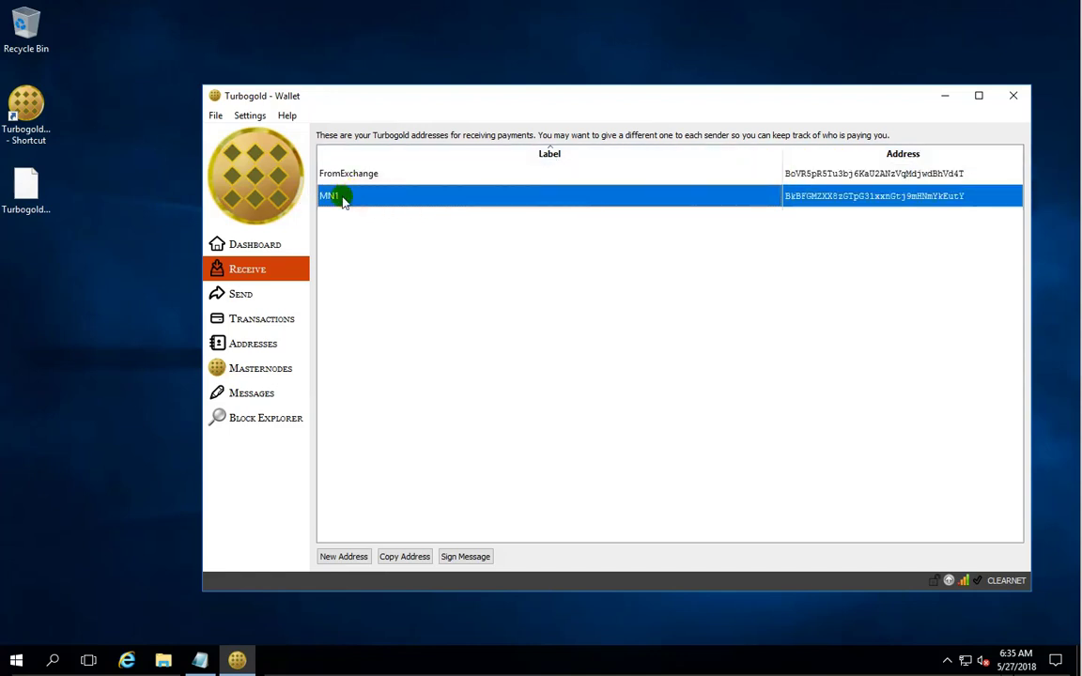
{"action": "right_click", "coordinate": [356, 202]}
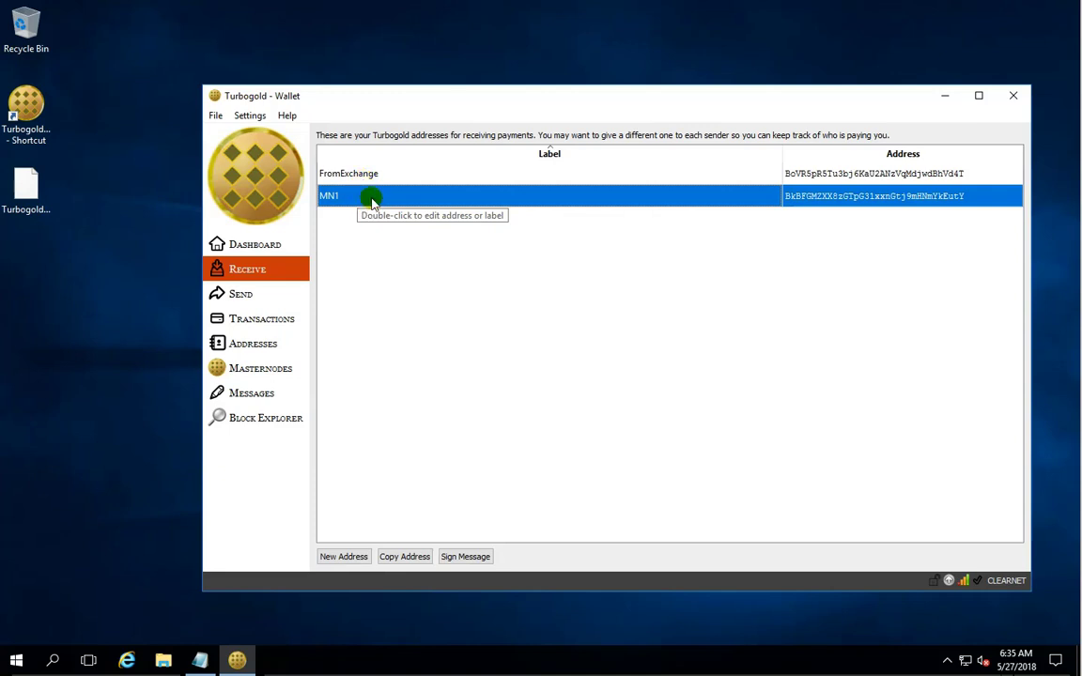
{"action": "left_click", "coordinate": [385, 177]}
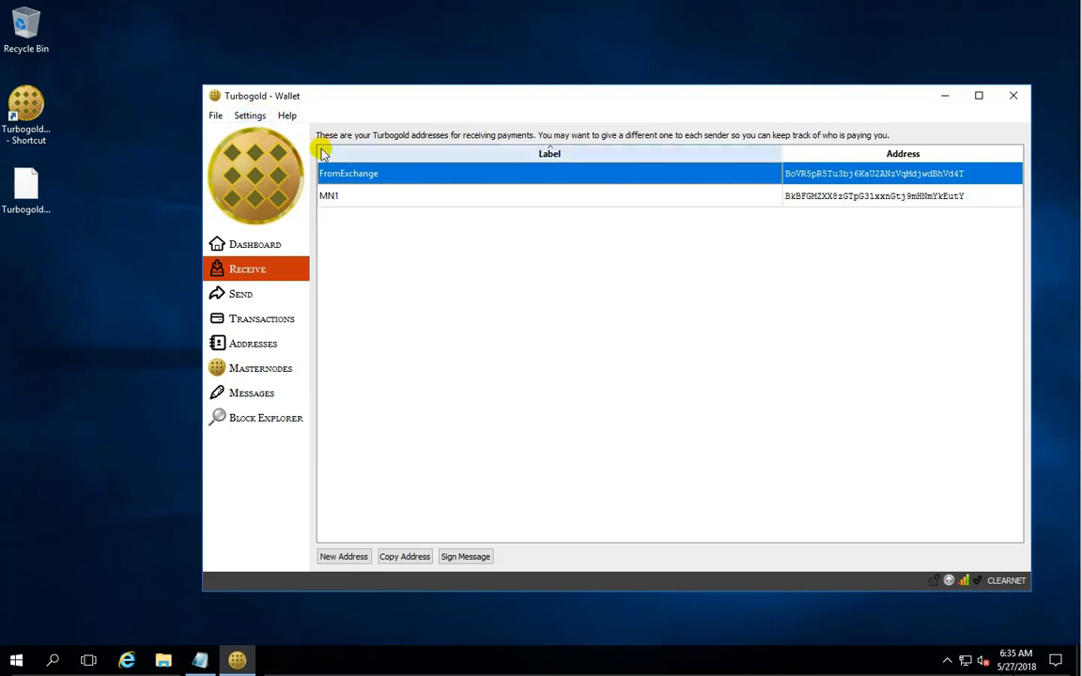
{"action": "left_click", "coordinate": [346, 174]}
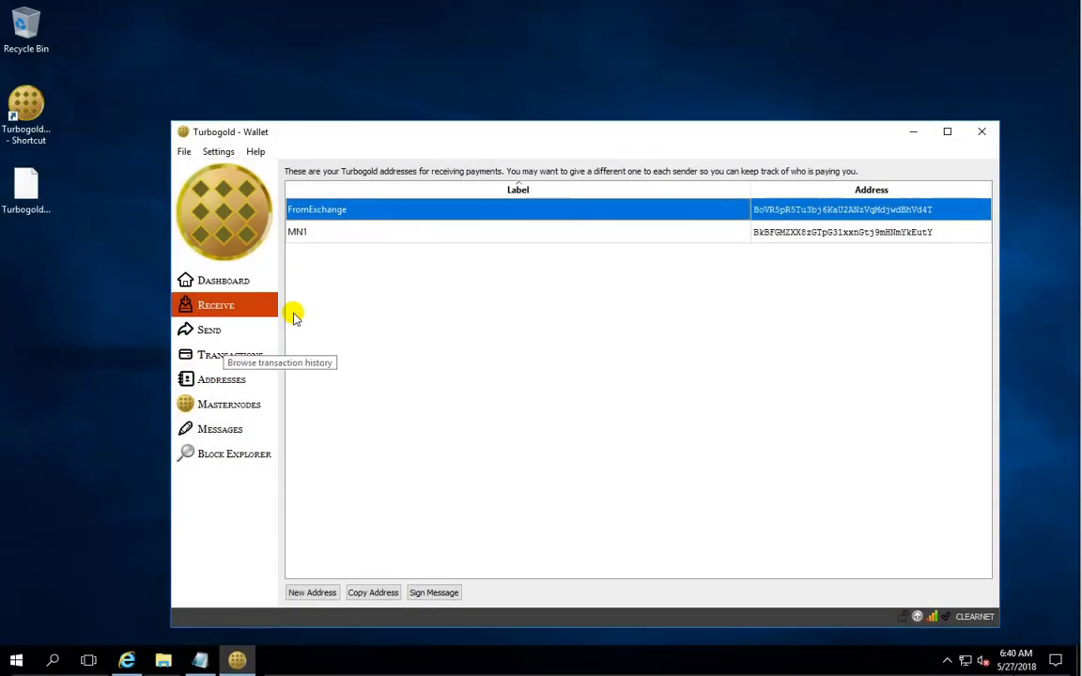
Check the confirmation status of the 801.00 TURBOGOLD received with FromExchange.
{"action": "left_click", "coordinate": [218, 362]}
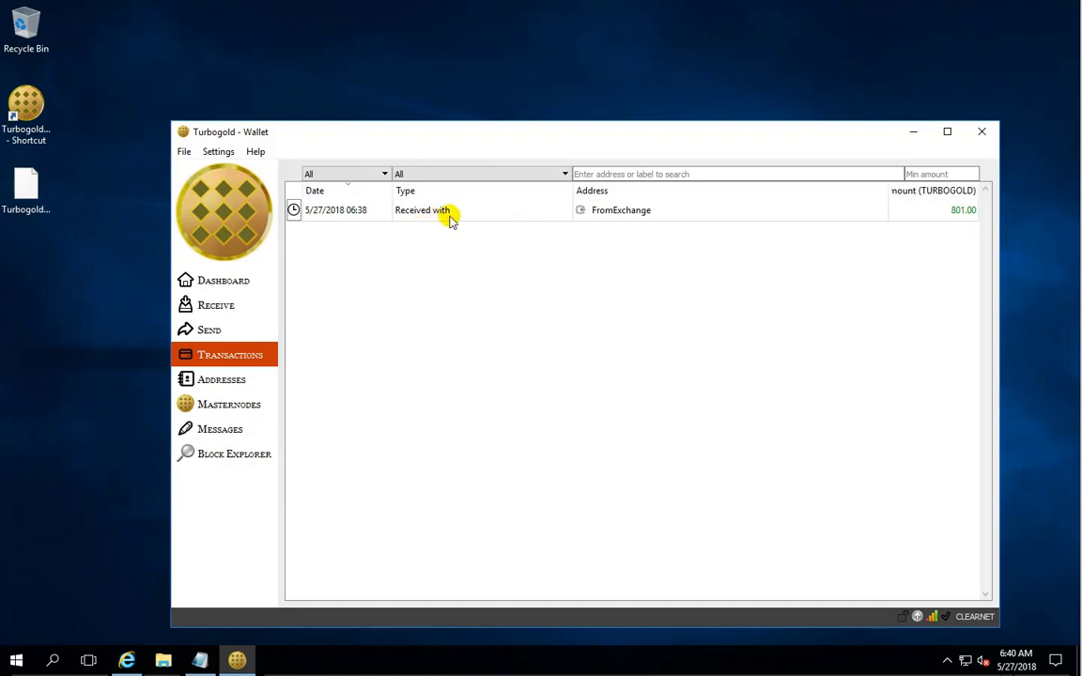
{"action": "mouse_move", "coordinate": [451, 217]}
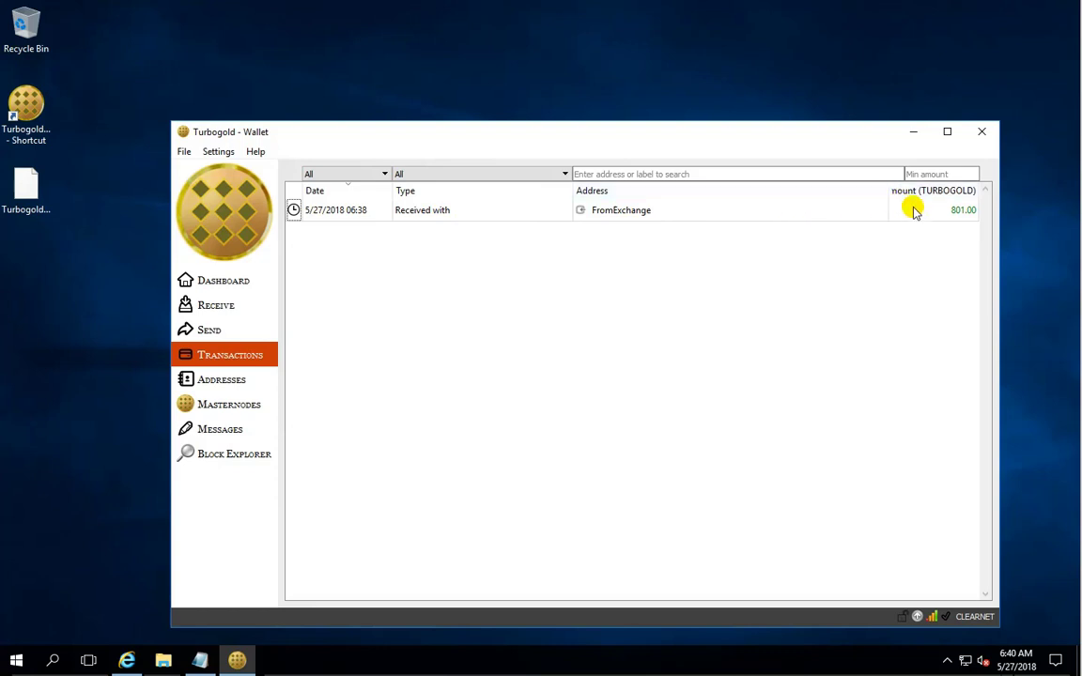
{"action": "mouse_move", "coordinate": [915, 210]}
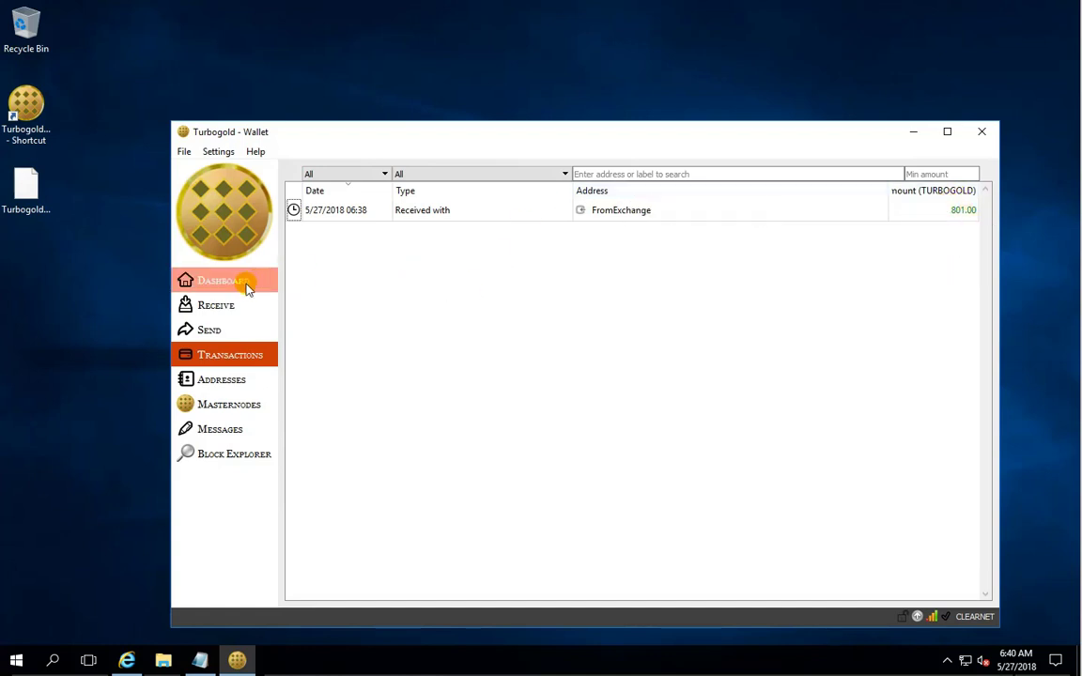
{"action": "mouse_move", "coordinate": [829, 208]}
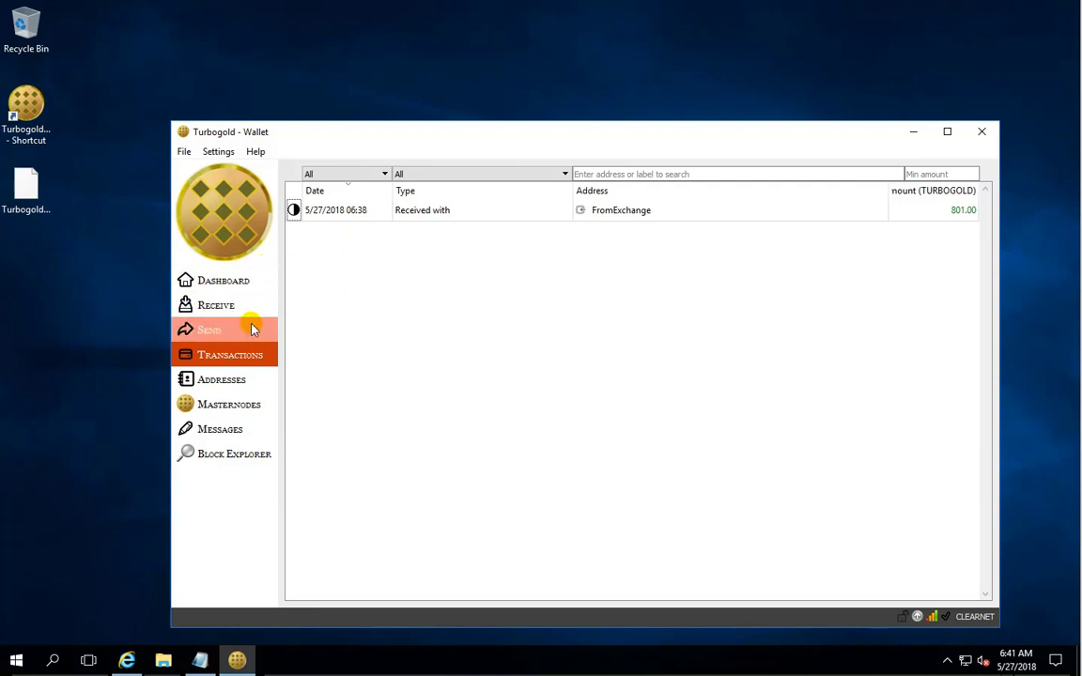
Copy the MN1 receiving address.
{"action": "left_click", "coordinate": [220, 334]}
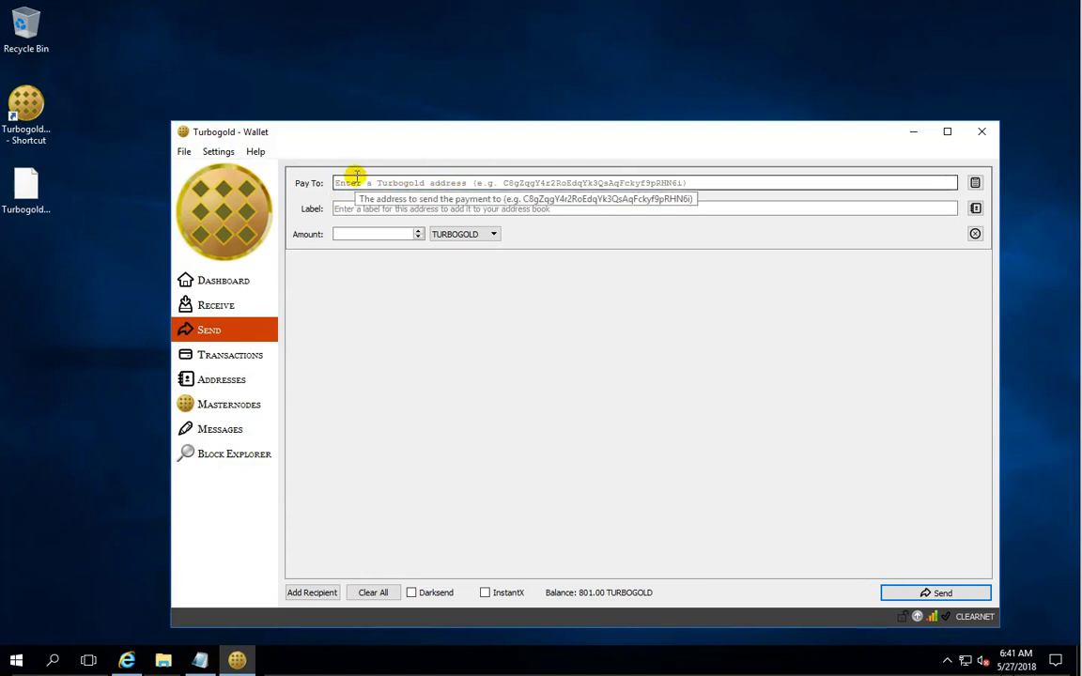
{"action": "left_click", "coordinate": [217, 310]}
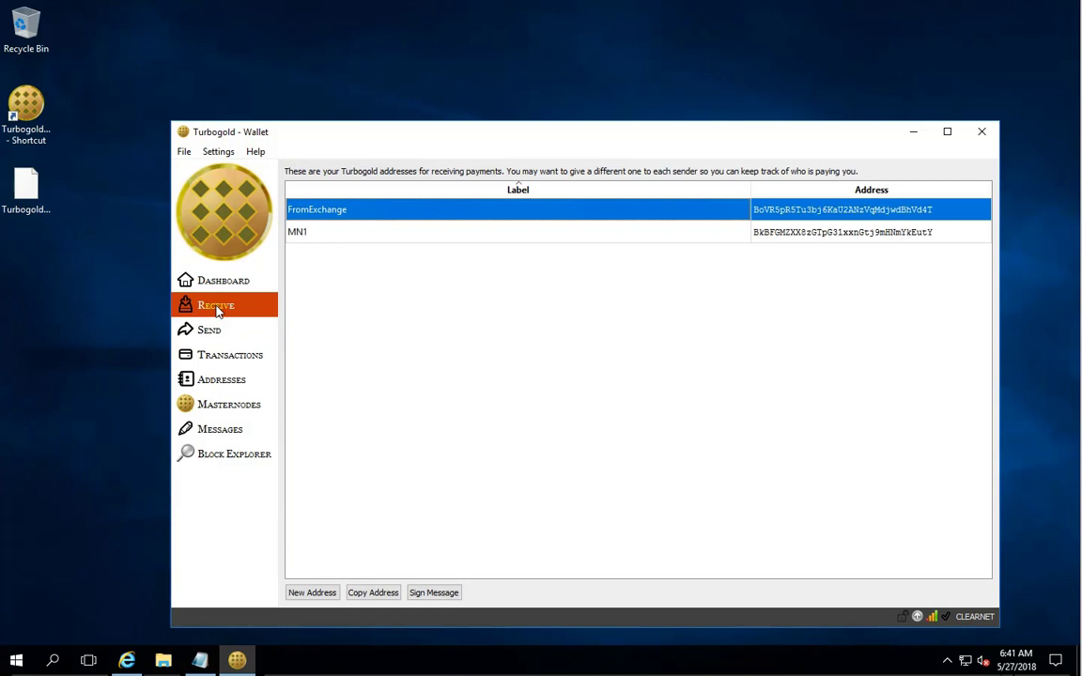
{"action": "right_click", "coordinate": [305, 234]}
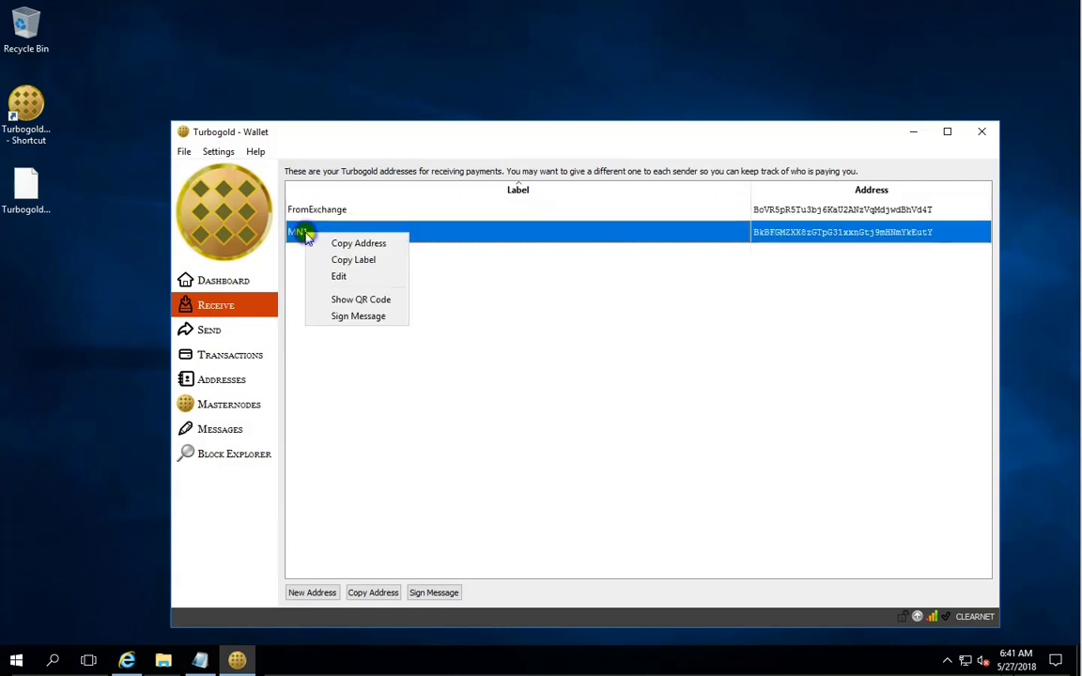
{"action": "left_click", "coordinate": [354, 243]}
Fill in a payment of 800 TURBOGOLD to the pasted MN1 address and submit it.
{"action": "left_click", "coordinate": [241, 332]}
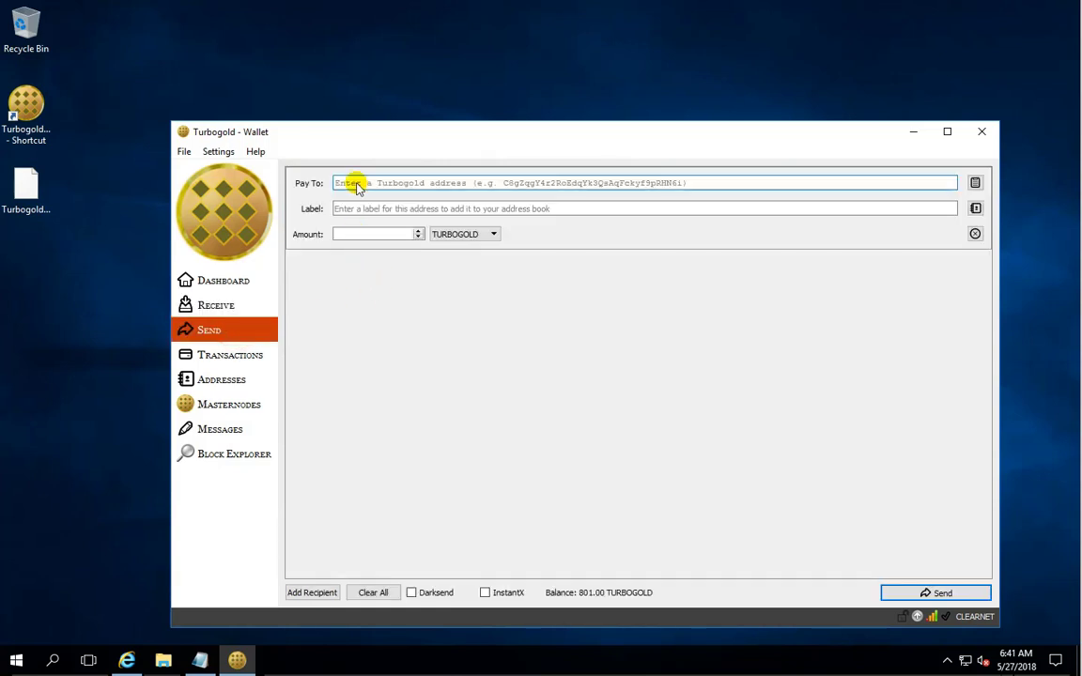
{"action": "left_click", "coordinate": [356, 183]}
{"action": "right_click", "coordinate": [355, 184]}
{"action": "left_click", "coordinate": [393, 268]}
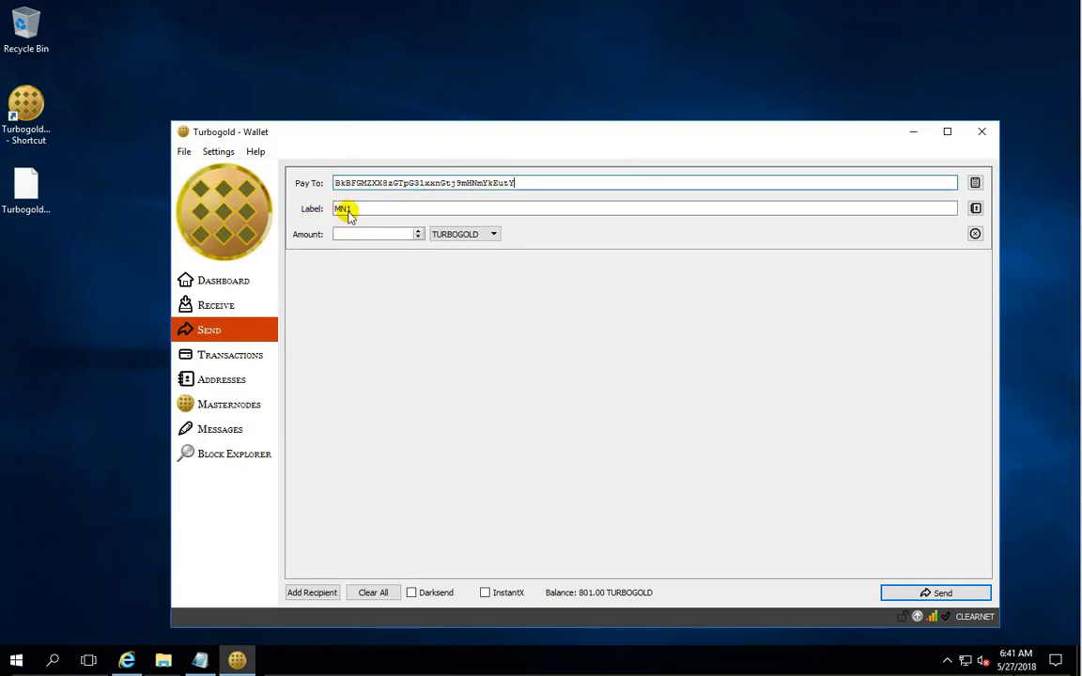
{"action": "left_click", "coordinate": [380, 234]}
{"action": "type", "text": "8"}
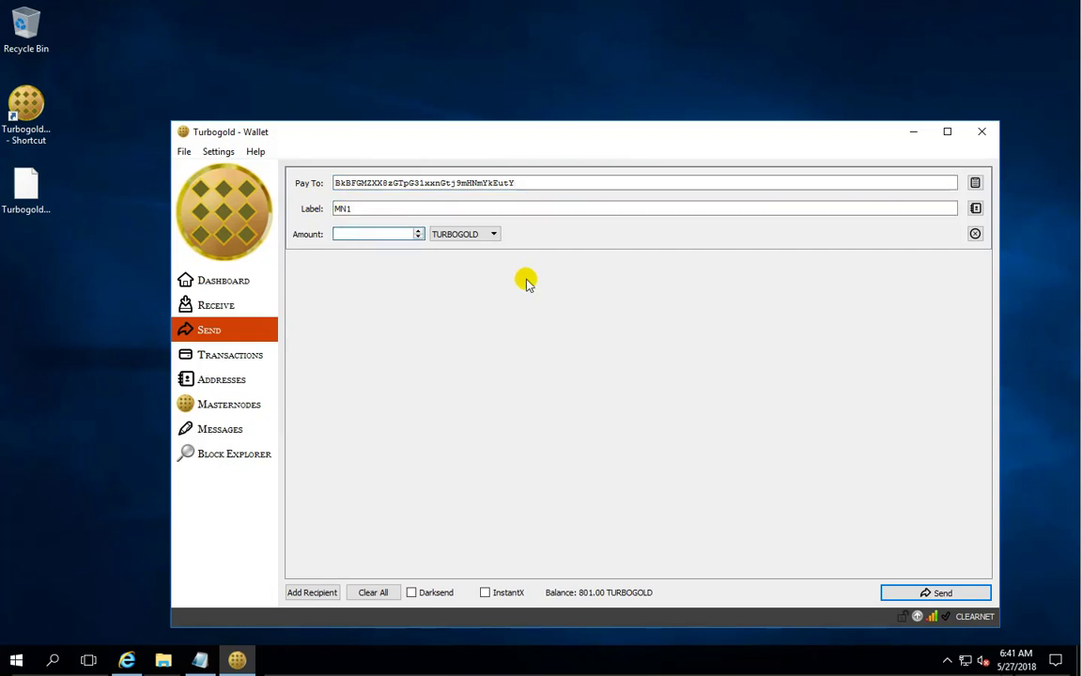
{"action": "type", "text": "00"}
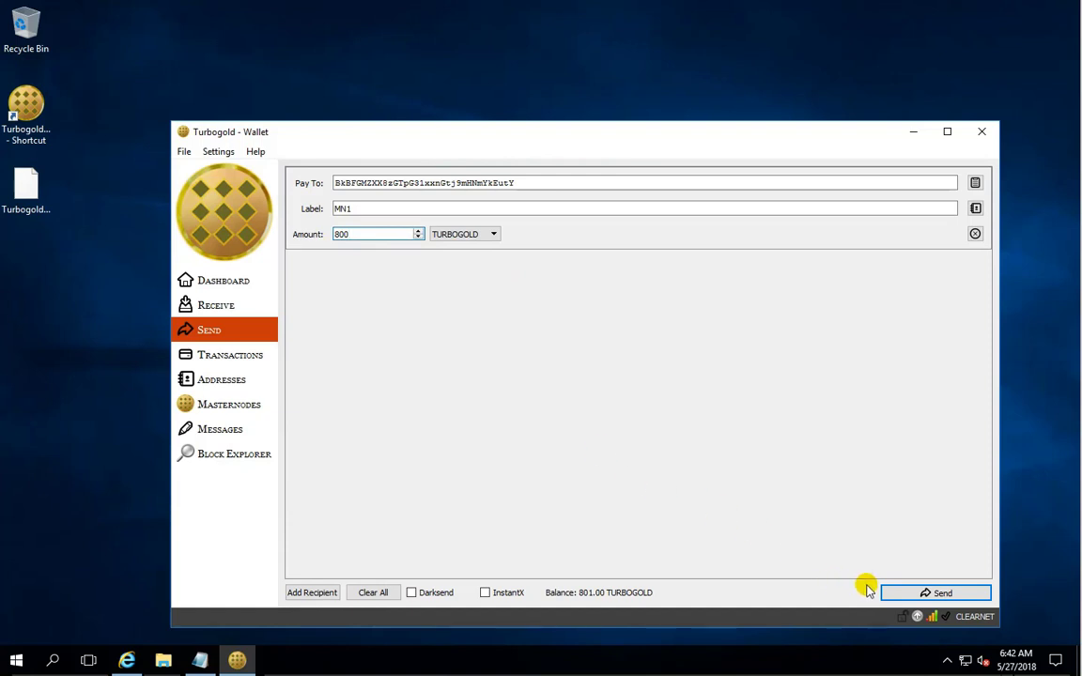
{"action": "left_click", "coordinate": [905, 593]}
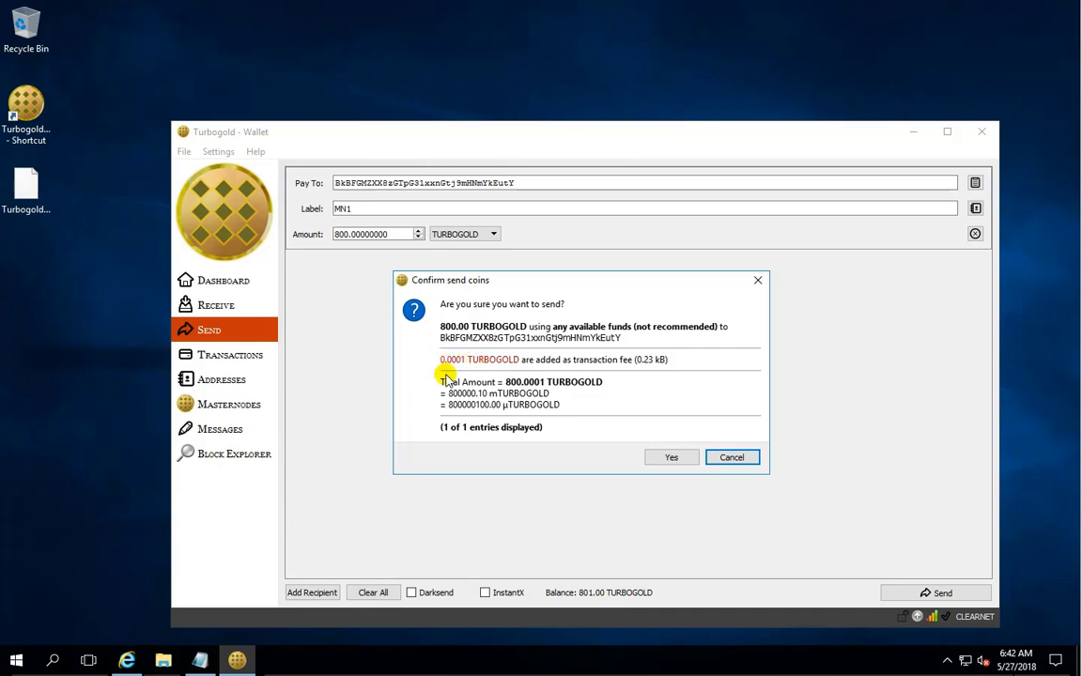
Confirm sending 800 TURBOGOLD to MN1 and view the transaction history.
{"action": "left_click", "coordinate": [672, 459]}
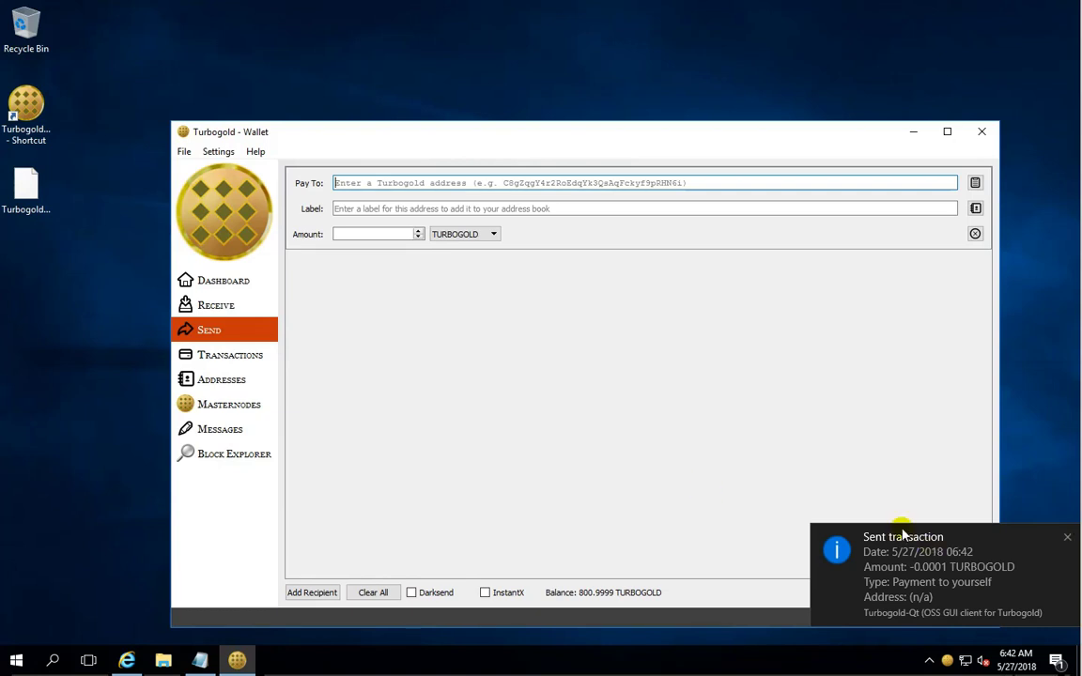
{"action": "left_click", "coordinate": [248, 354]}
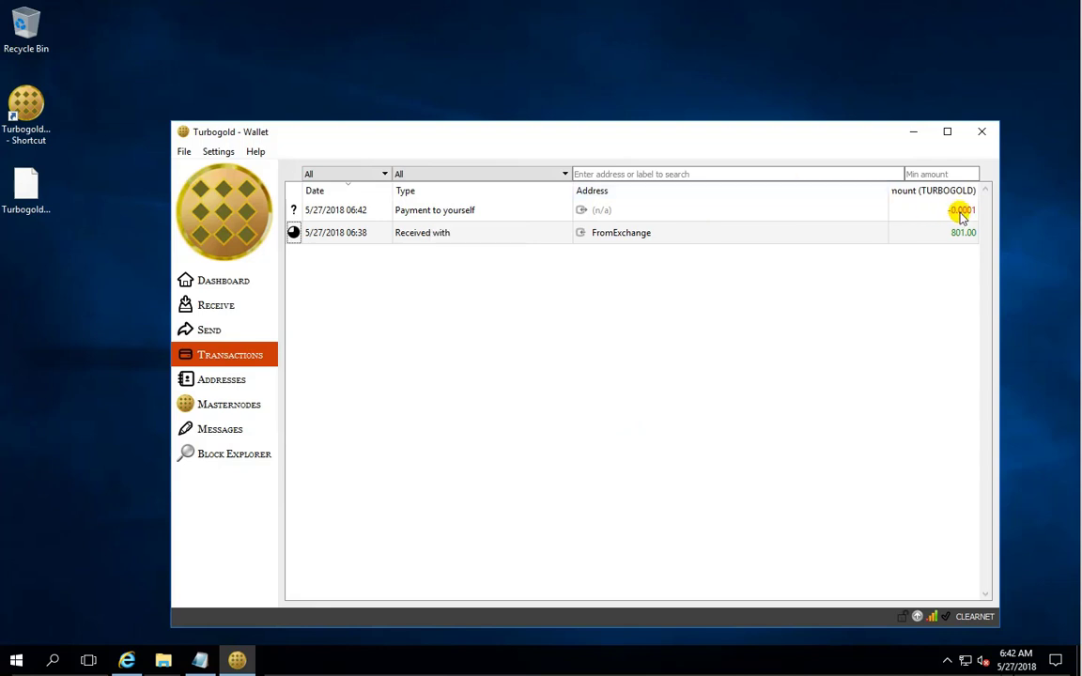
Review the Payment to yourself details, including the 800 total debit, then return to Overview once confirmed.
{"action": "mouse_move", "coordinate": [961, 216]}
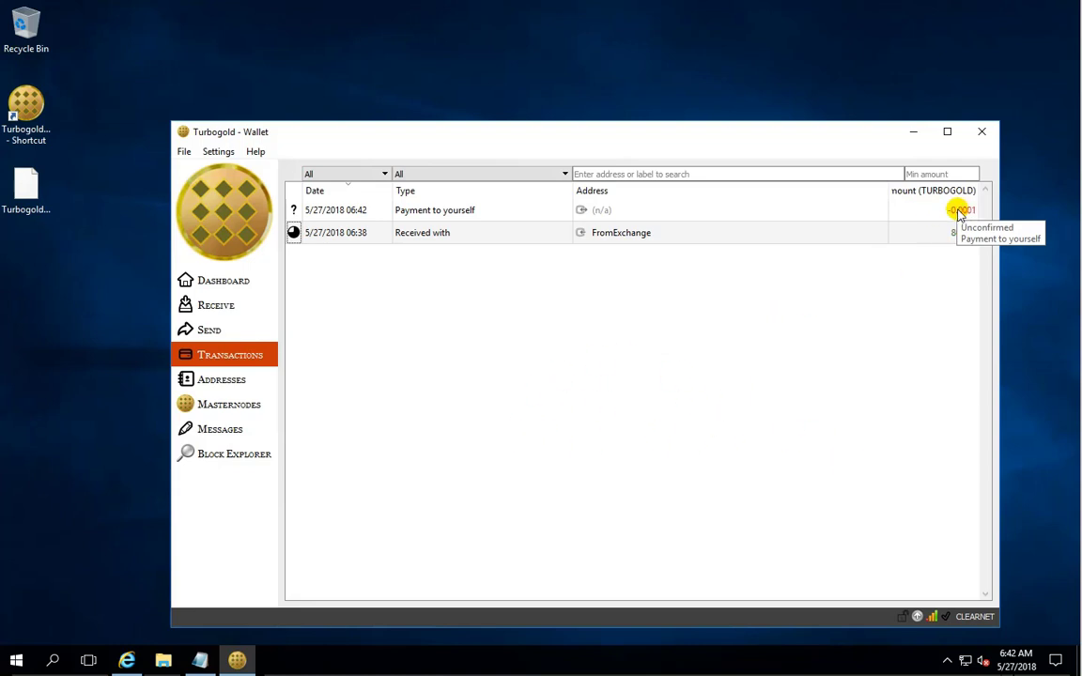
{"action": "double_click", "coordinate": [606, 209]}
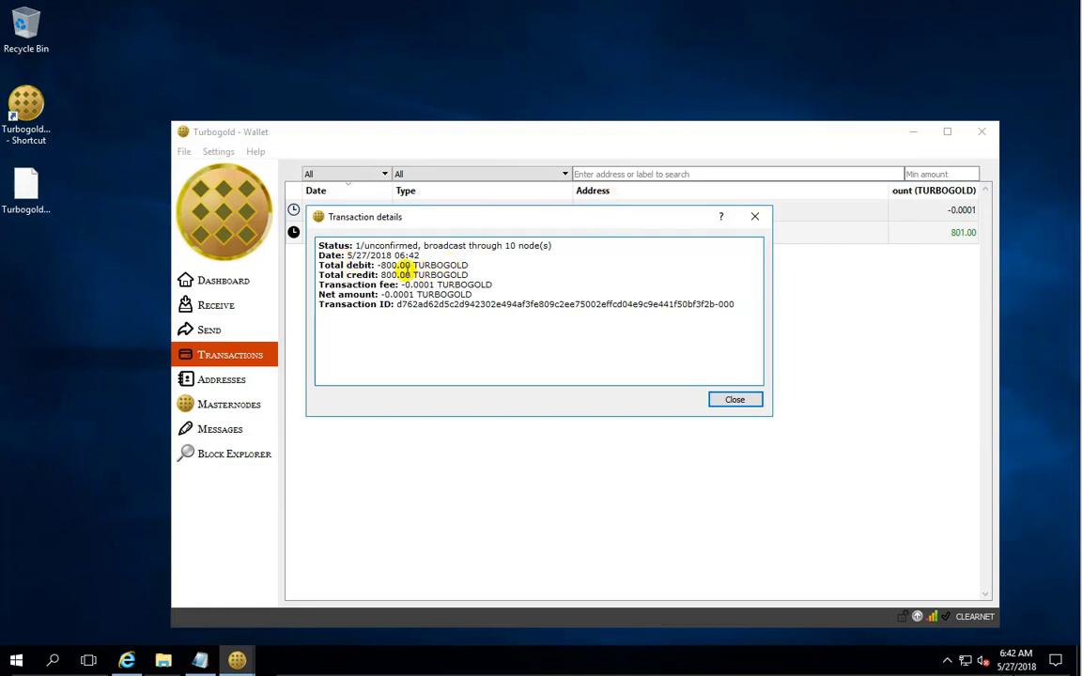
{"action": "double_click", "coordinate": [387, 266]}
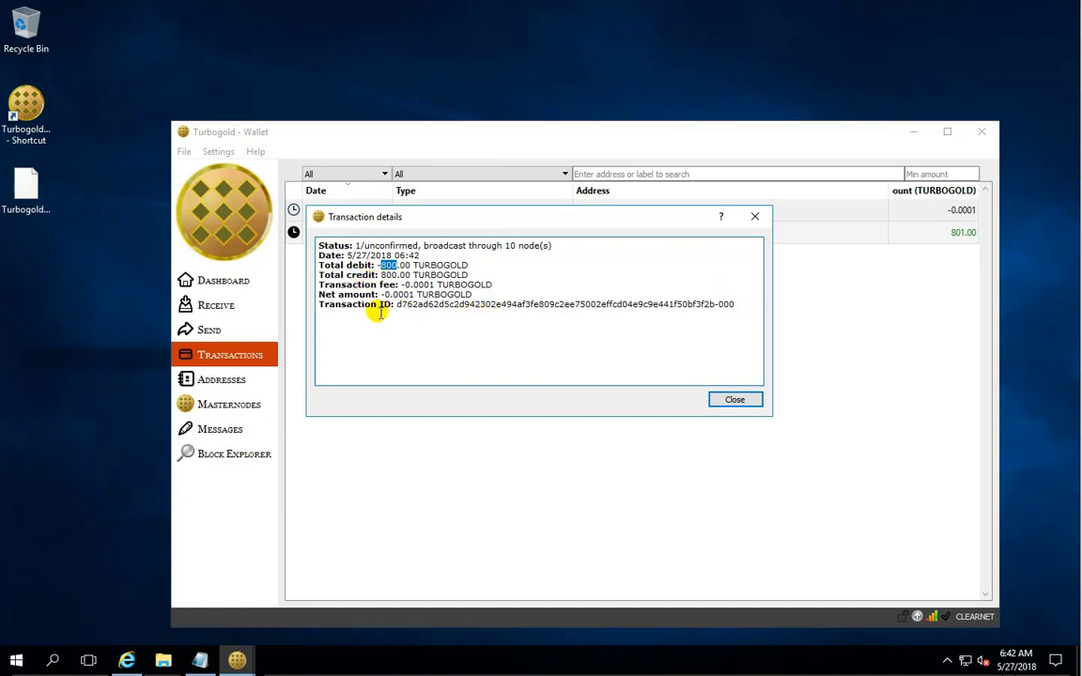
{"action": "left_click", "coordinate": [714, 398]}
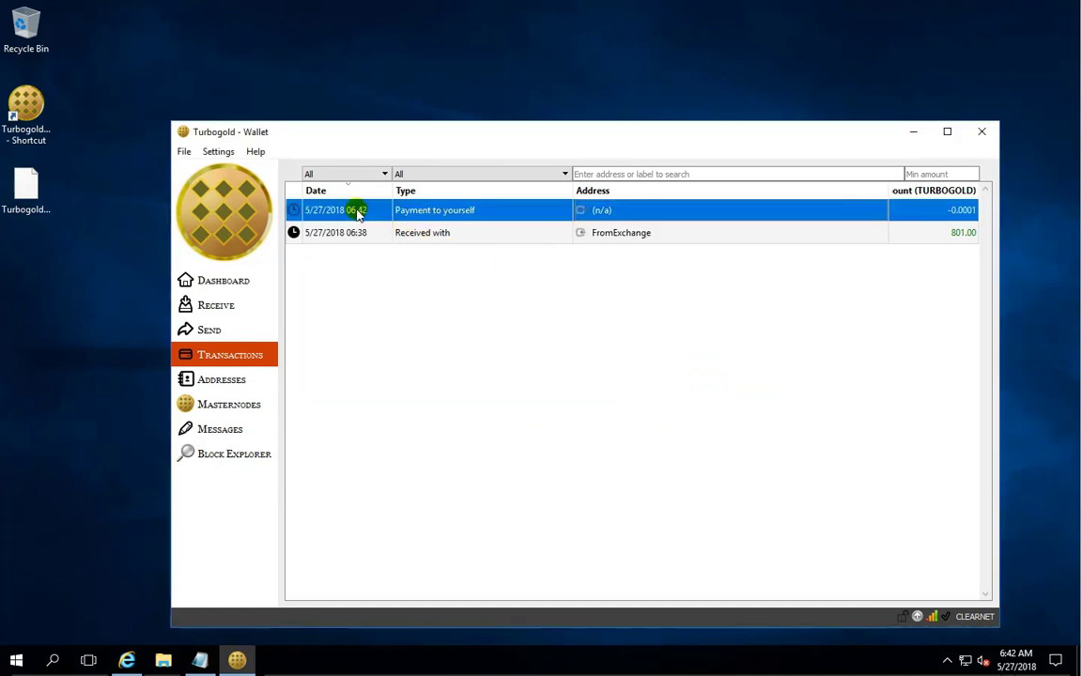
{"action": "mouse_move", "coordinate": [380, 212]}
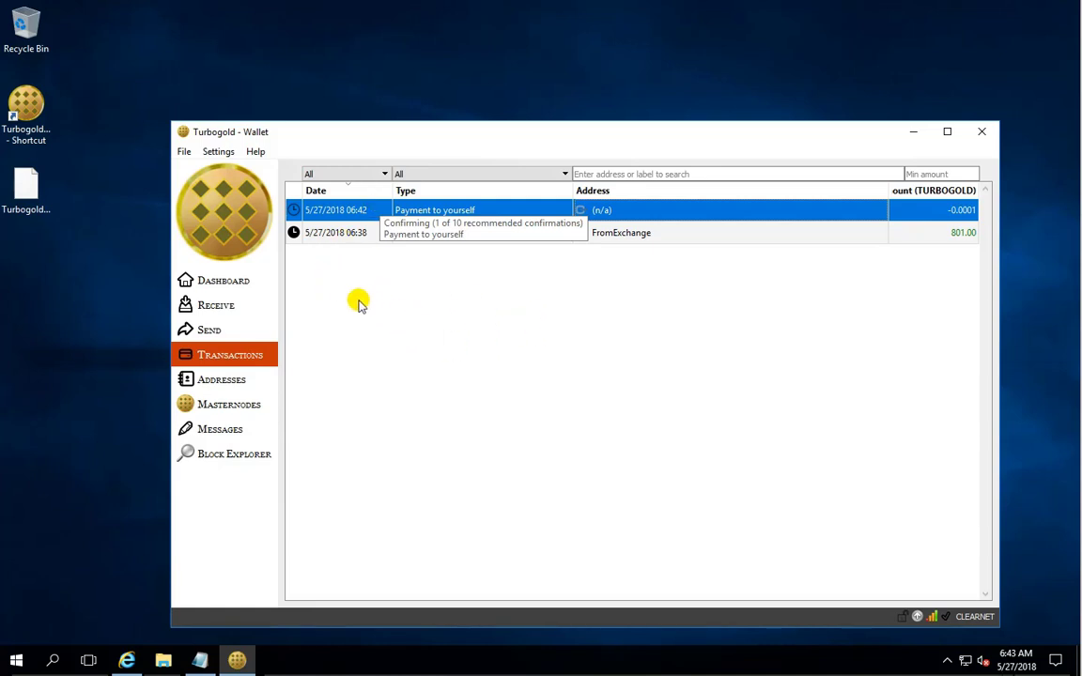
{"action": "left_click", "coordinate": [239, 284]}
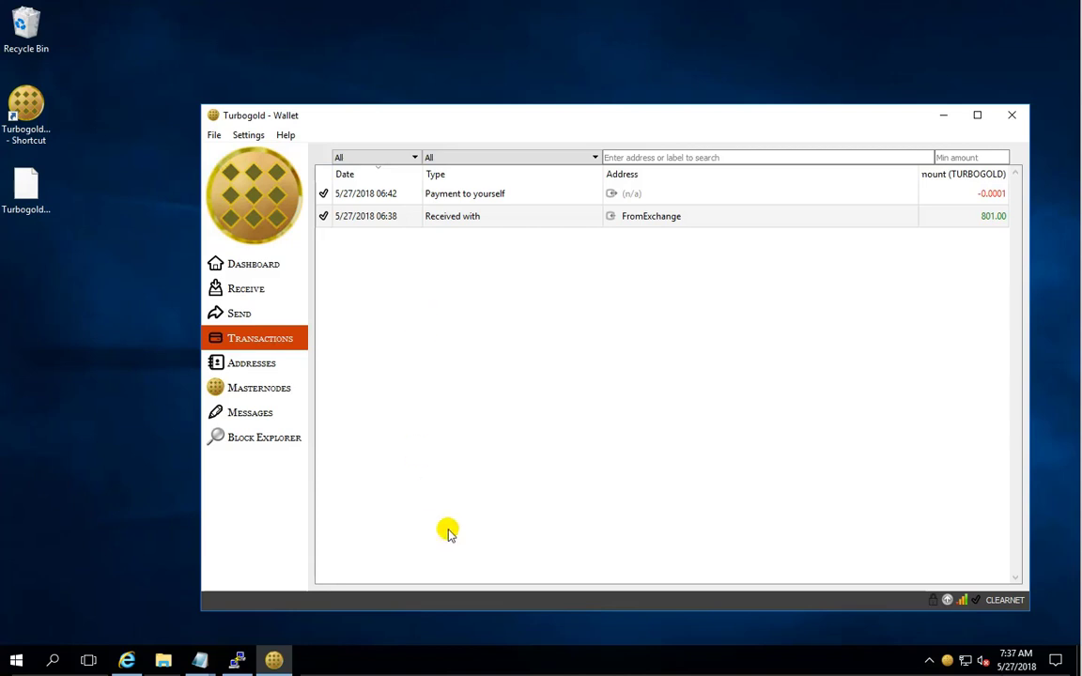
Exit the Turbogold wallet from the File menu.
{"action": "left_click", "coordinate": [212, 137]}
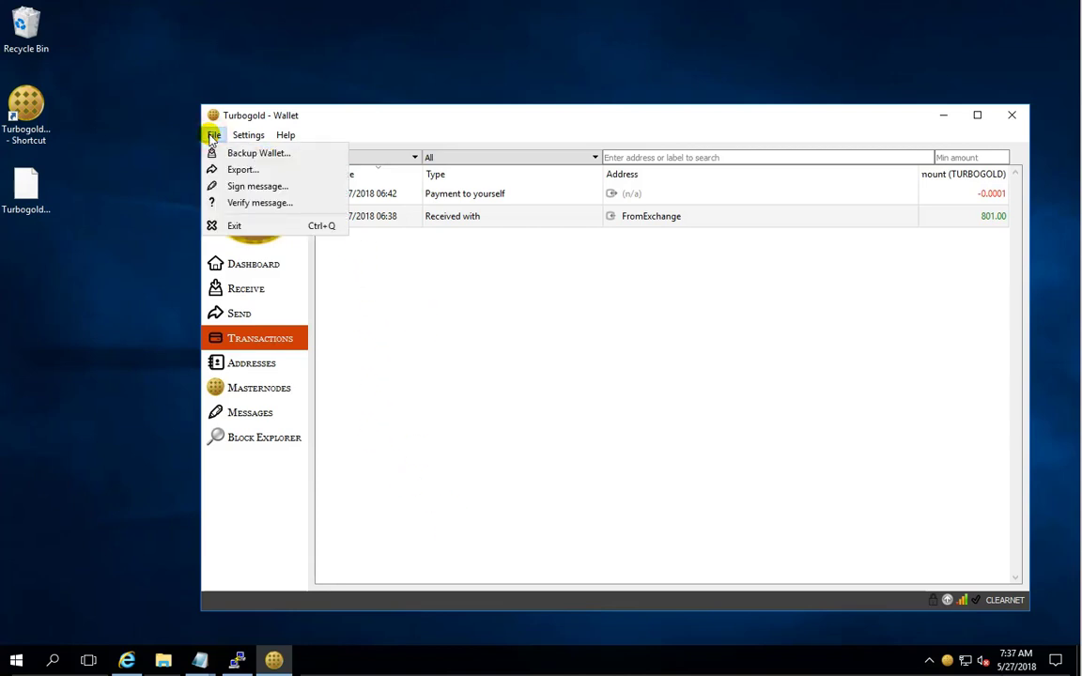
{"action": "left_click", "coordinate": [239, 227]}
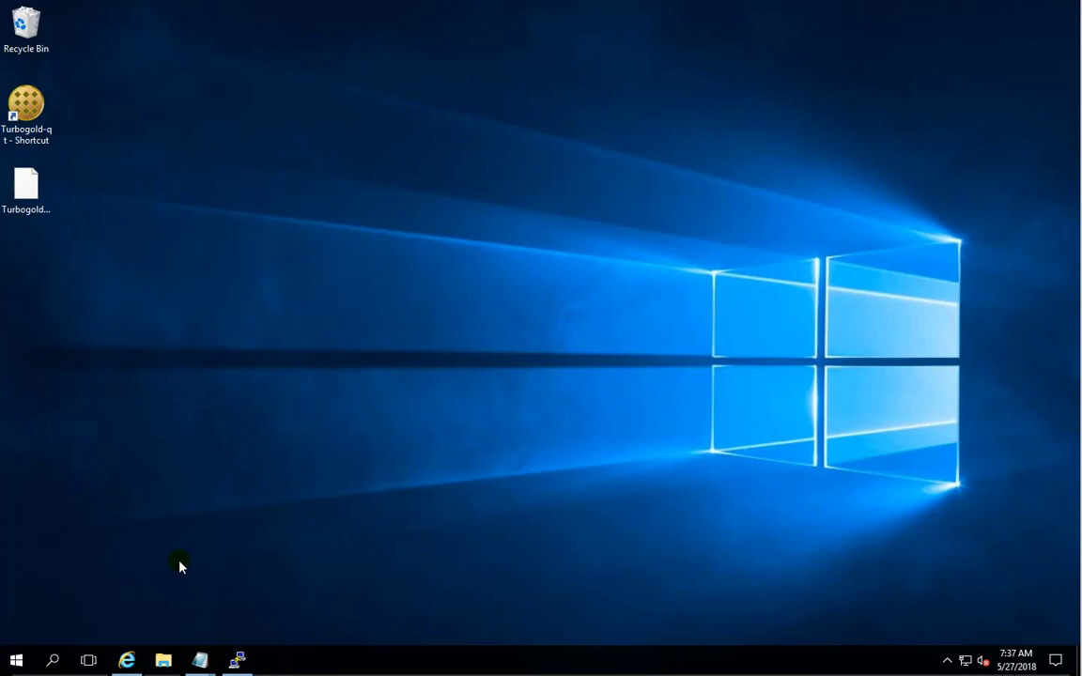
Search Windows for %appdata%.
{"action": "left_click", "coordinate": [52, 661]}
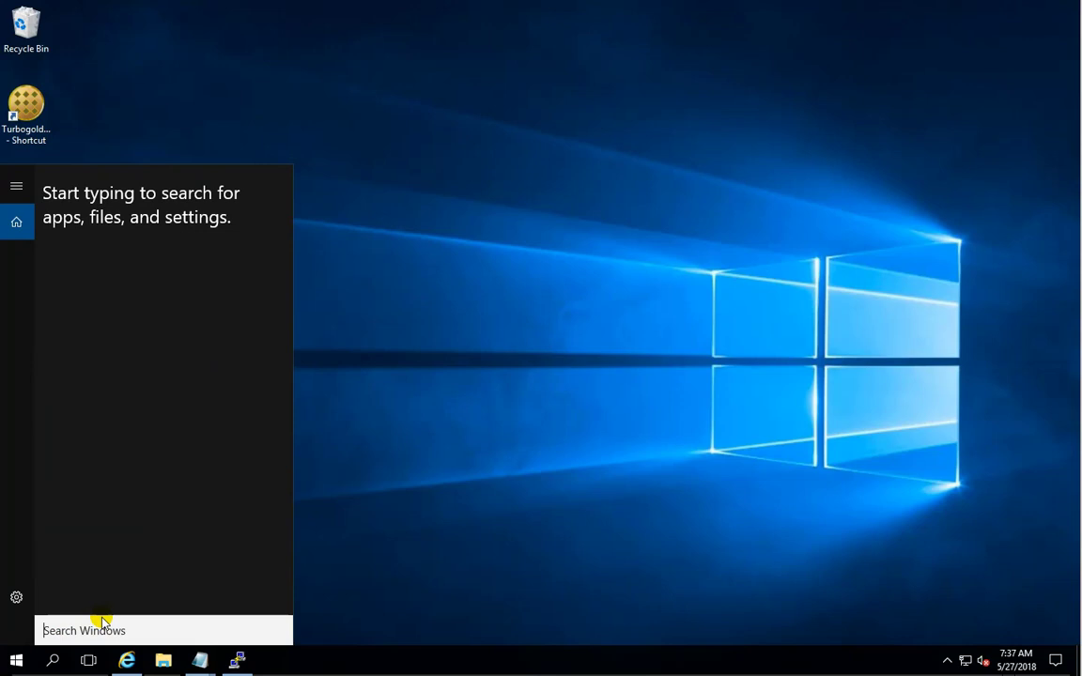
{"action": "type", "text": "%appdata%"}
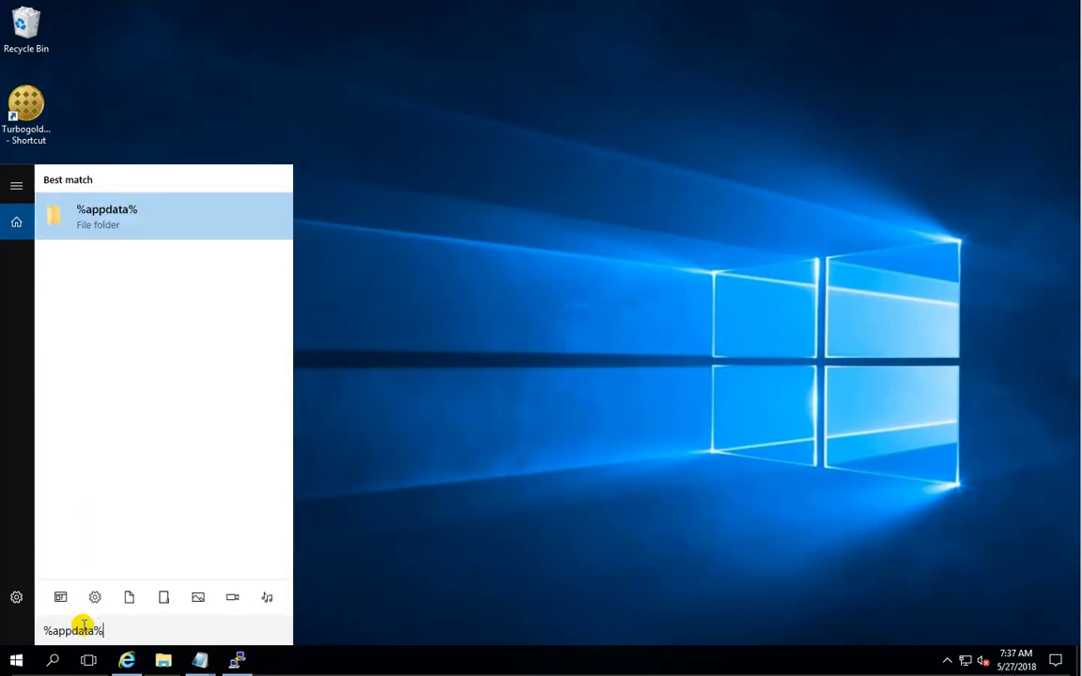
Open AppData\Roaming\Turbogold and select the Turbogold configuration file.
{"action": "left_click", "coordinate": [102, 218]}
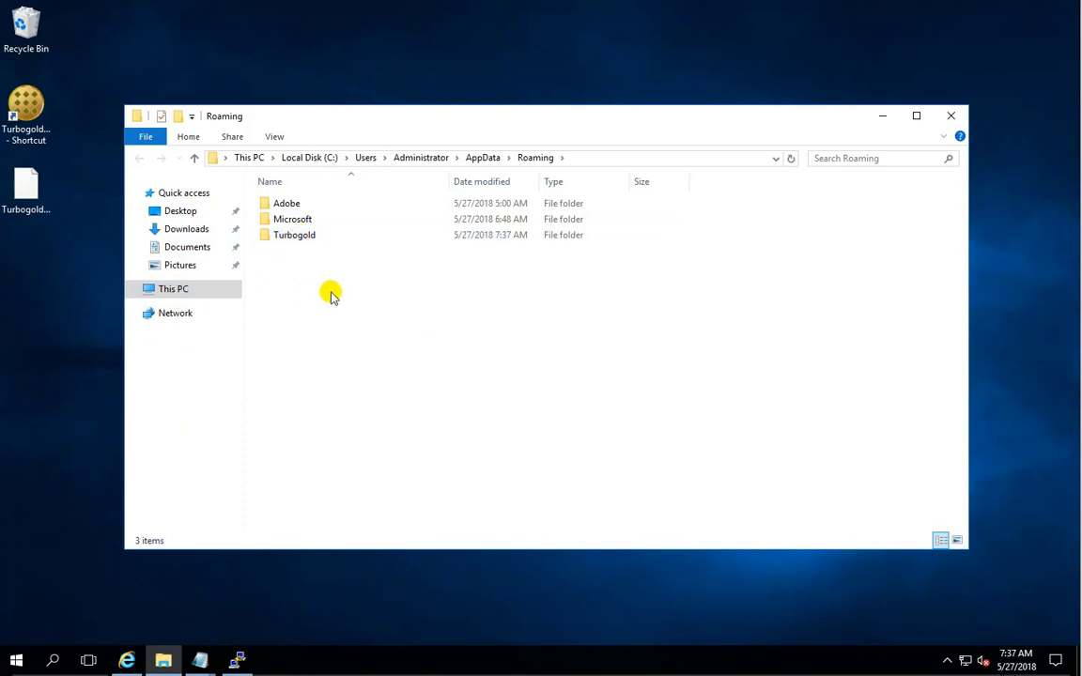
{"action": "double_click", "coordinate": [298, 238]}
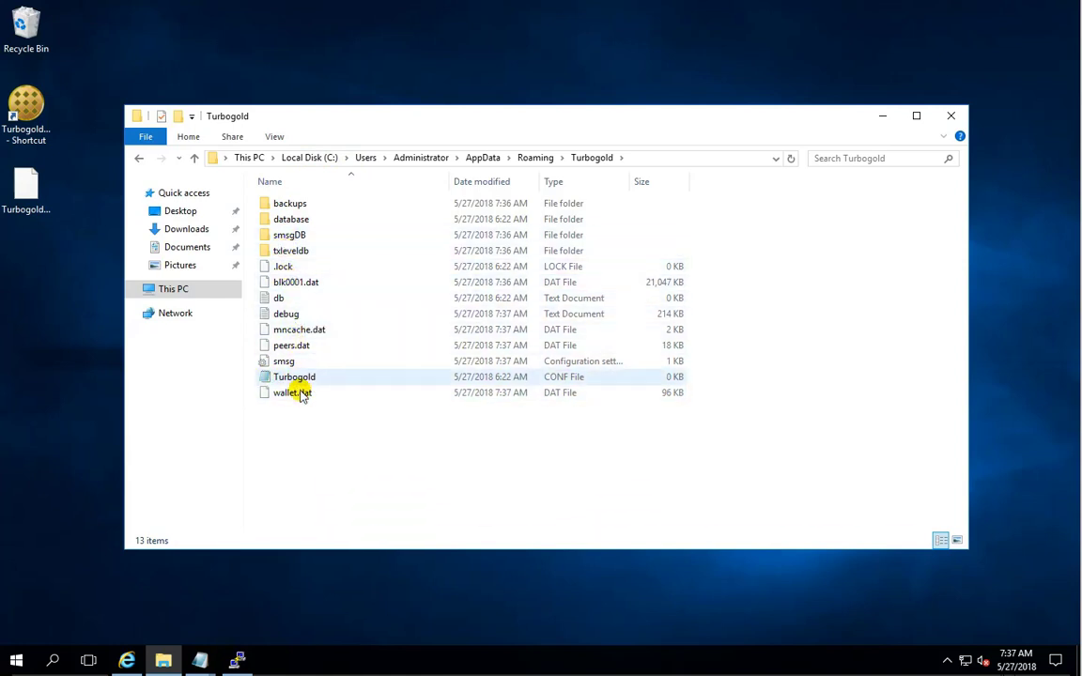
{"action": "left_click", "coordinate": [296, 378]}
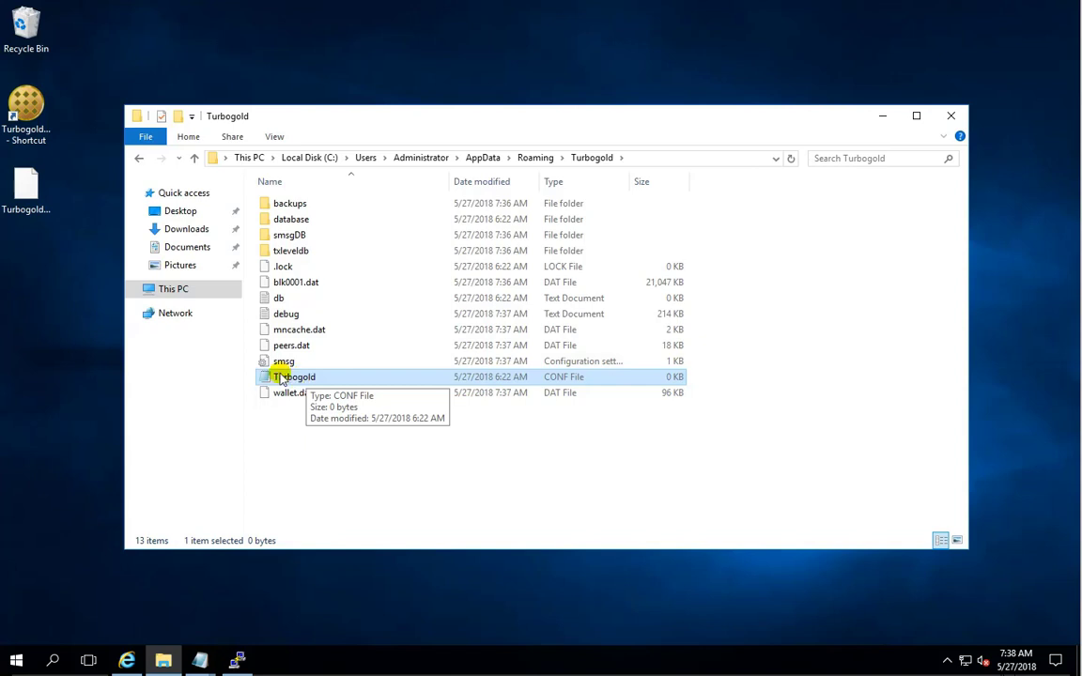
Turn on file name extensions and confirm the config file is named Turbogold.conf.
{"action": "left_click", "coordinate": [274, 137]}
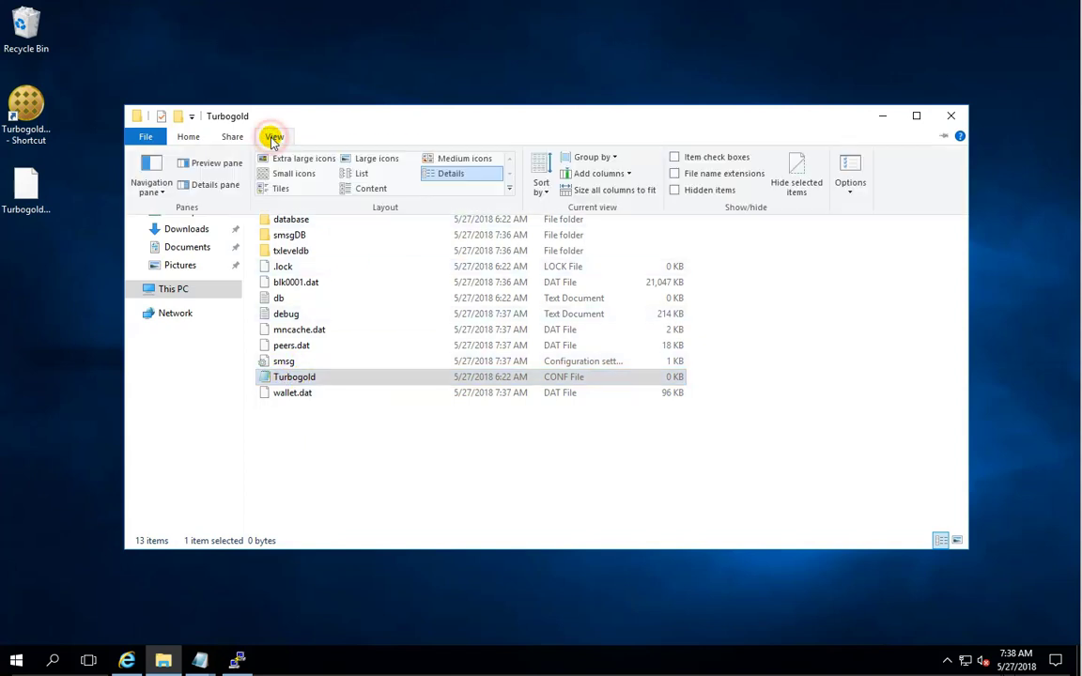
{"action": "left_click", "coordinate": [675, 175]}
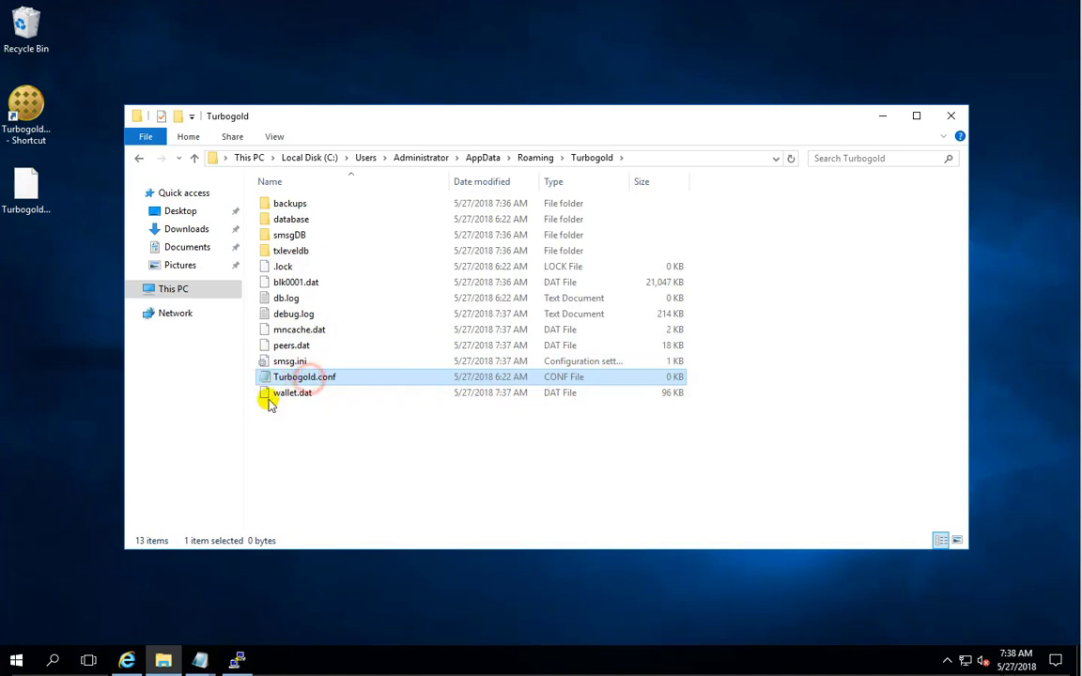
{"action": "left_click", "coordinate": [320, 376]}
{"action": "left_click", "coordinate": [333, 377]}
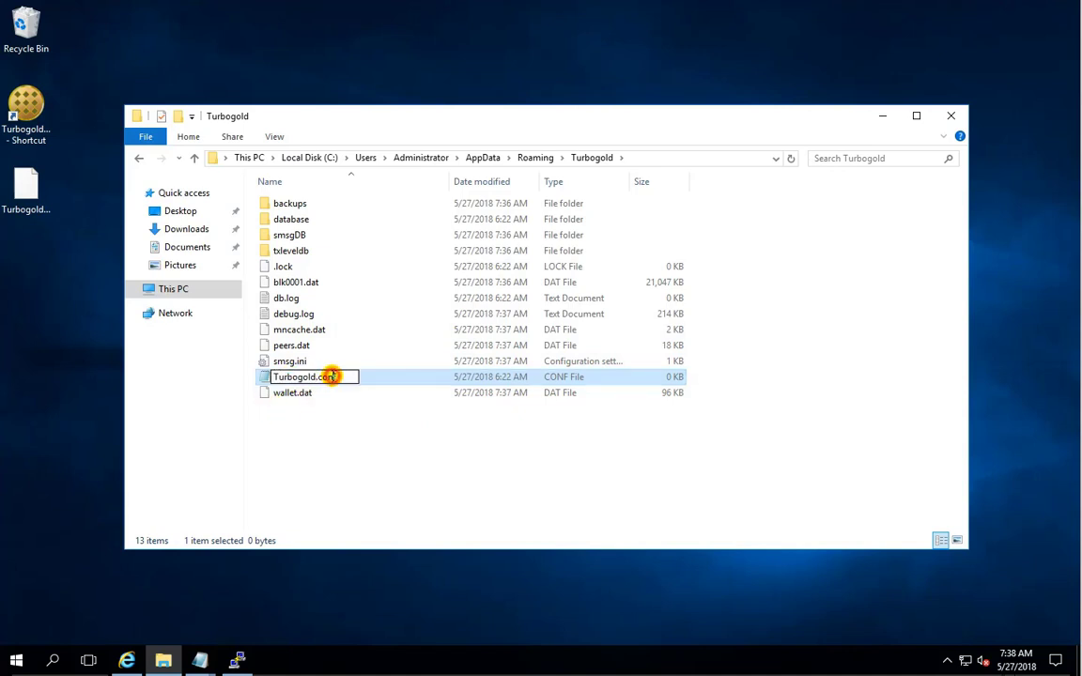
{"action": "left_click", "coordinate": [309, 448]}
{"action": "right_click", "coordinate": [307, 378]}
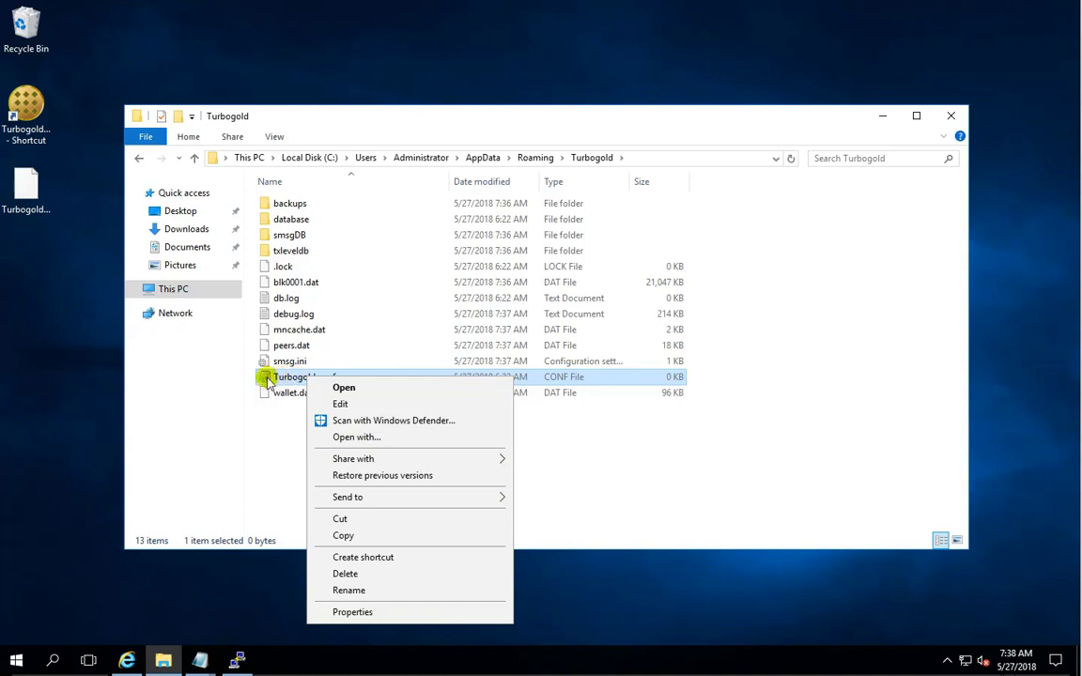
Open Turbogold.conf in Notepad and discard the spare Untitled window without saving.
{"action": "left_click", "coordinate": [271, 447]}
{"action": "double_click", "coordinate": [301, 381]}
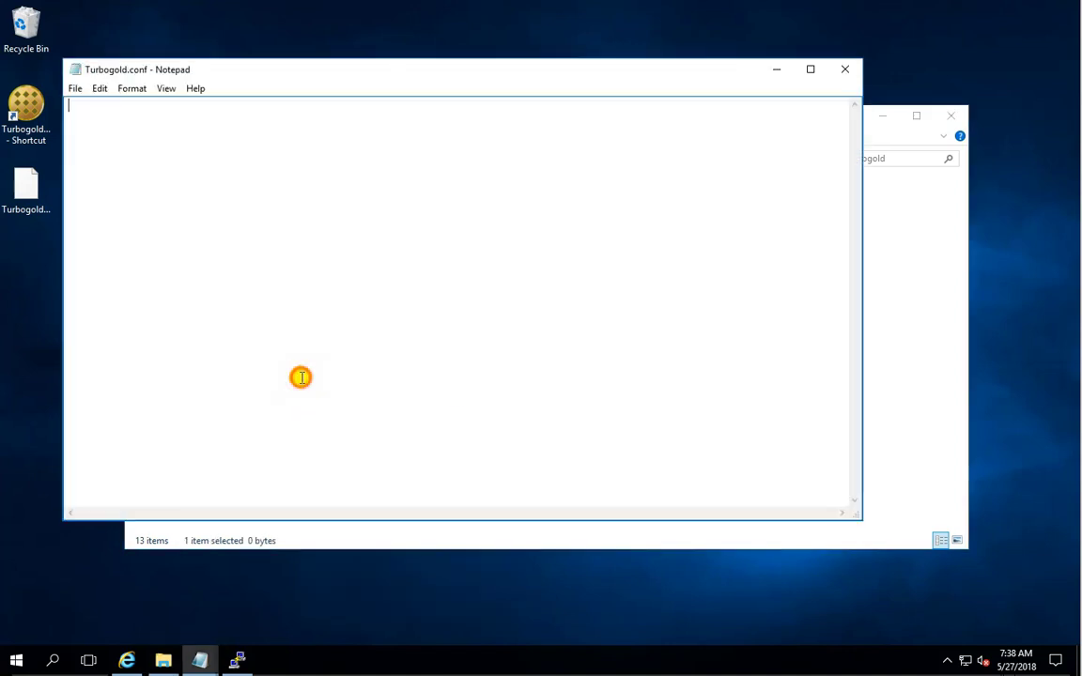
{"action": "left_click_drag", "start_coordinate": [293, 84], "coordinate": [478, 144]}
{"action": "left_click", "coordinate": [198, 659]}
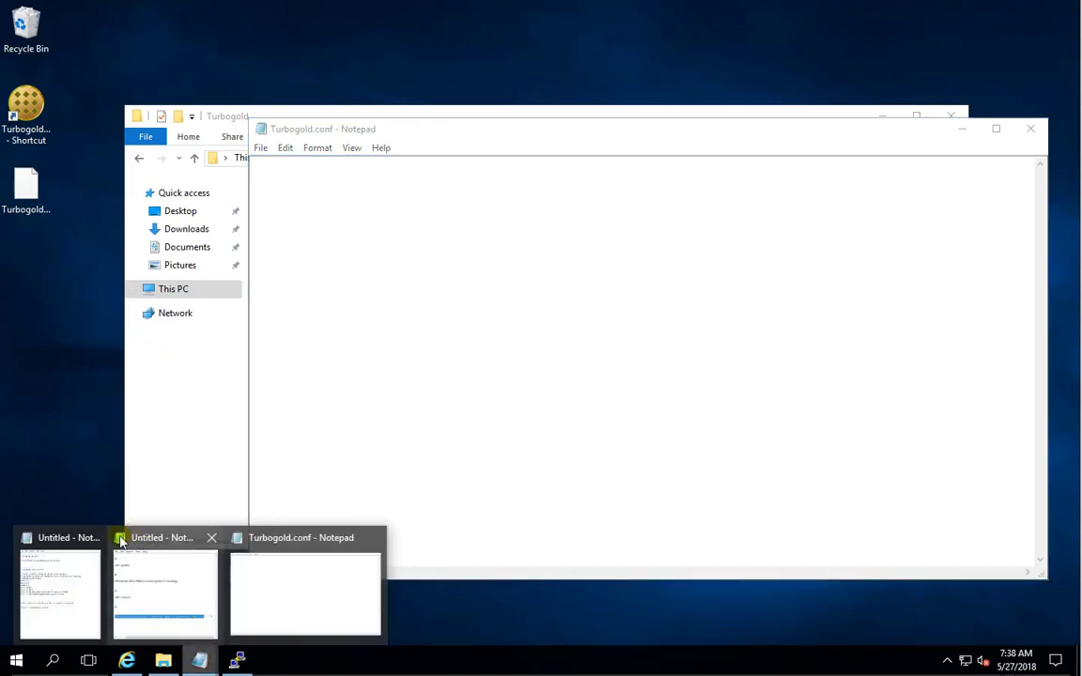
{"action": "left_click", "coordinate": [212, 538]}
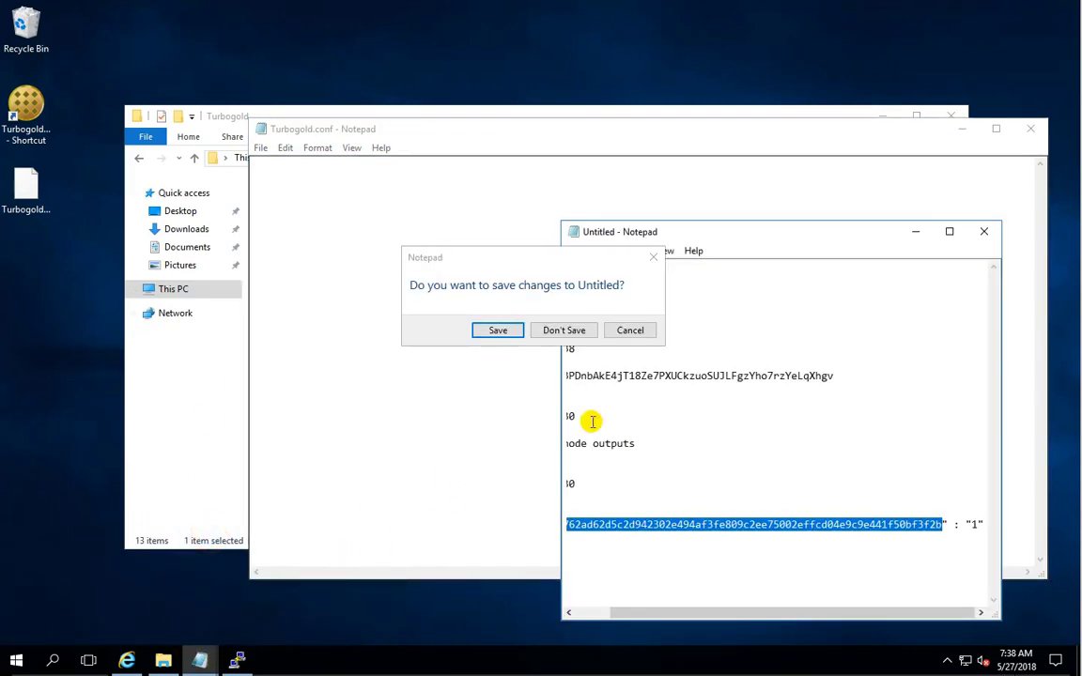
{"action": "left_click", "coordinate": [569, 330]}
Copy the ten config template lines from the notes window.
{"action": "left_click", "coordinate": [198, 659]}
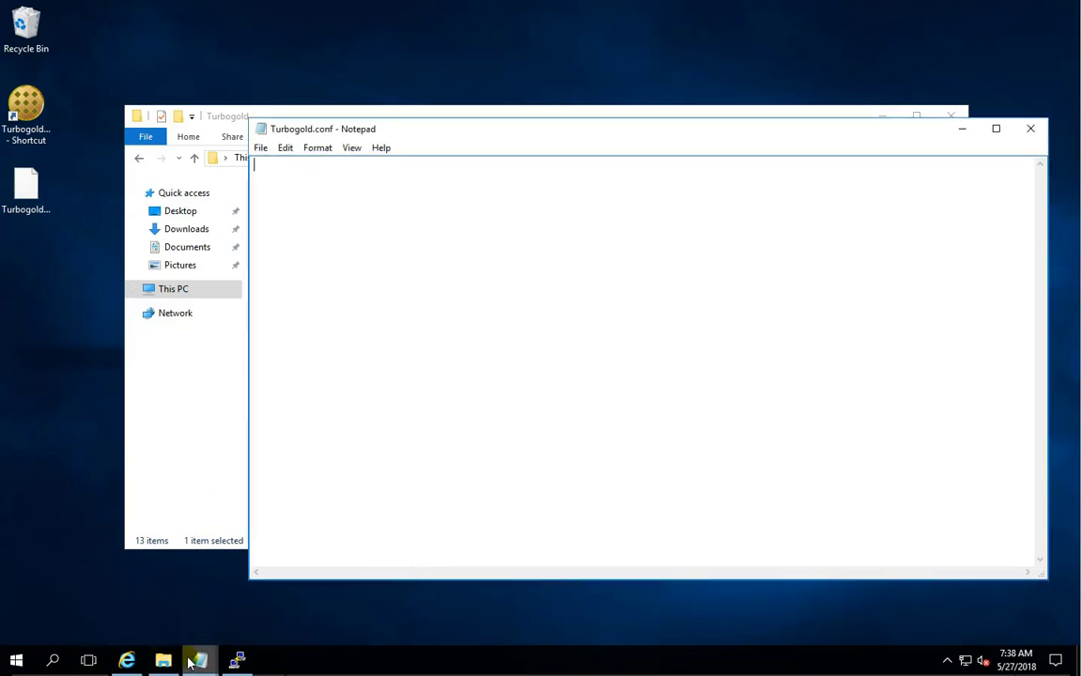
{"action": "left_click", "coordinate": [110, 538]}
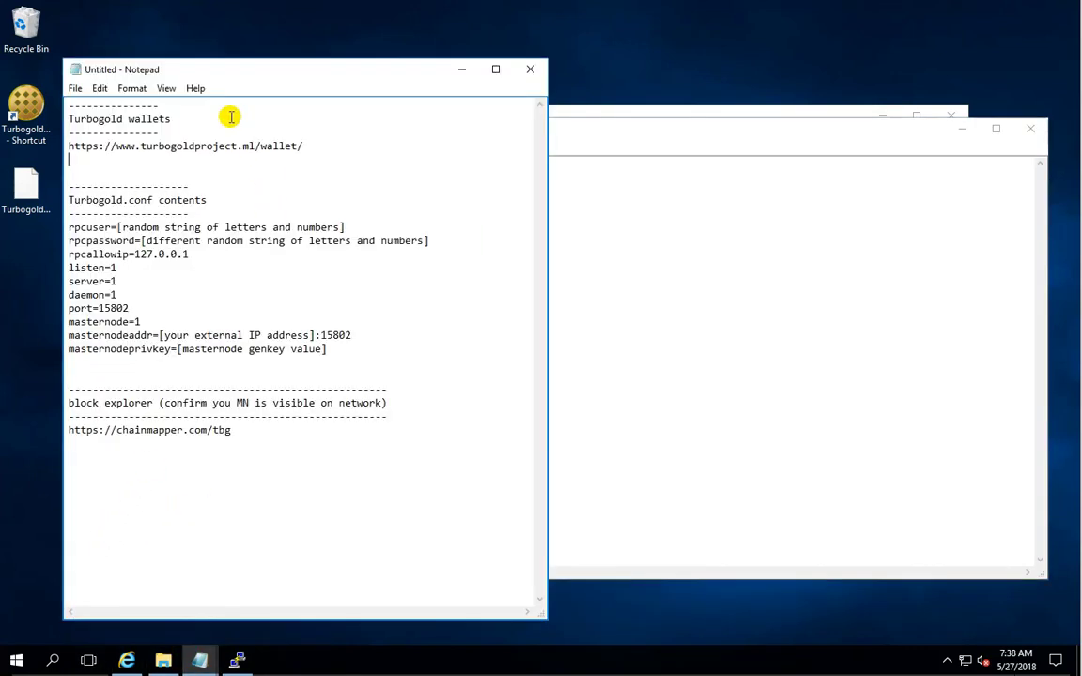
{"action": "left_click", "coordinate": [328, 348]}
{"action": "left_click_drag", "start_coordinate": [313, 343], "coordinate": [66, 227]}
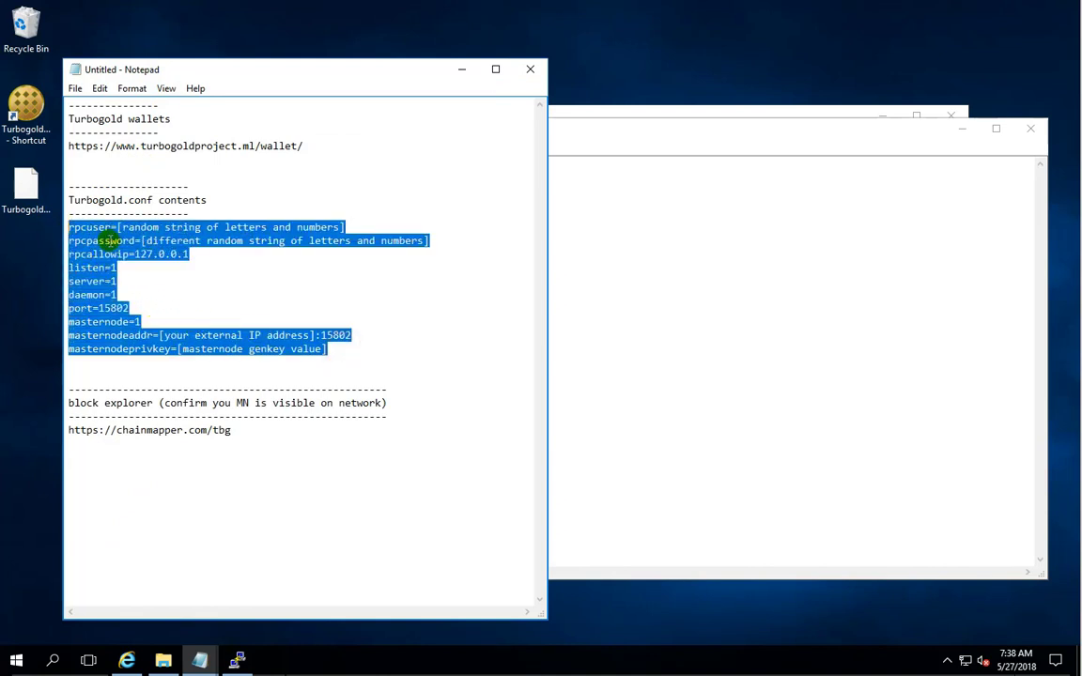
{"action": "right_click", "coordinate": [109, 236]}
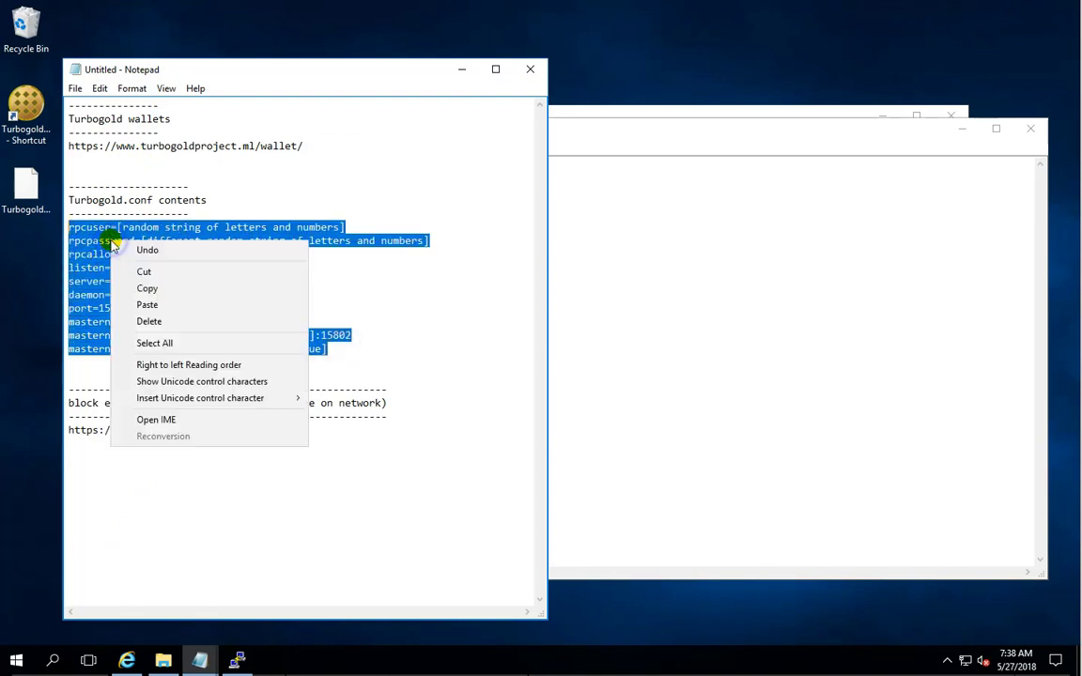
{"action": "left_click", "coordinate": [162, 290]}
{"action": "left_click", "coordinate": [461, 70]}
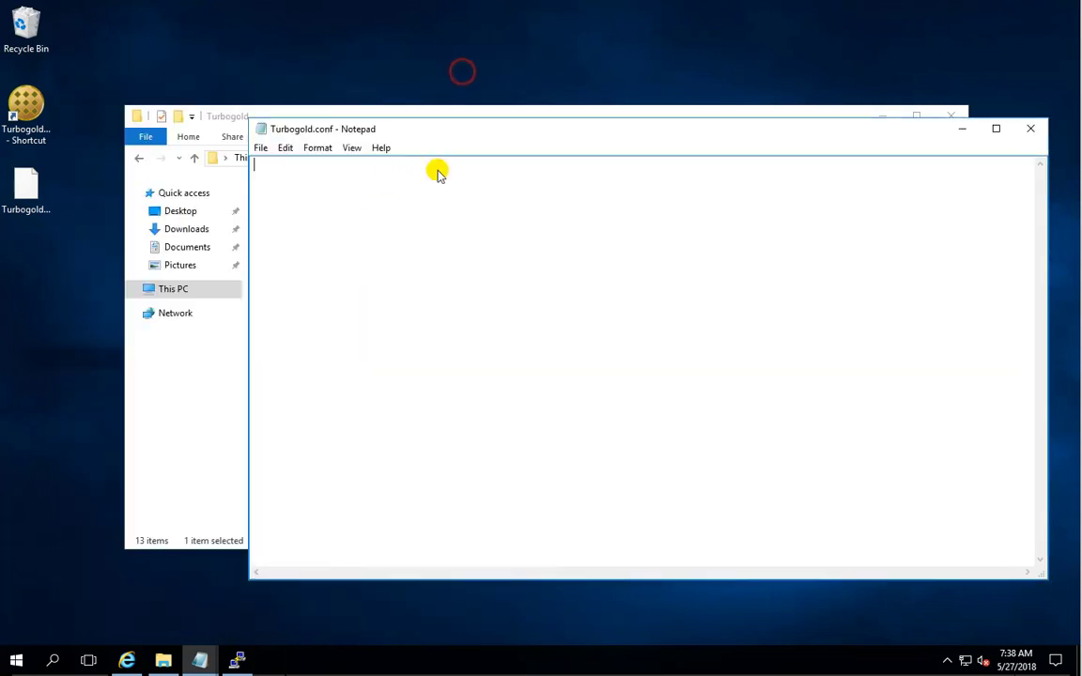
Paste the config lines into Turbogold.conf and replace the rpcuser placeholder with a chosen username.
{"action": "right_click", "coordinate": [384, 279]}
{"action": "left_click", "coordinate": [438, 343]}
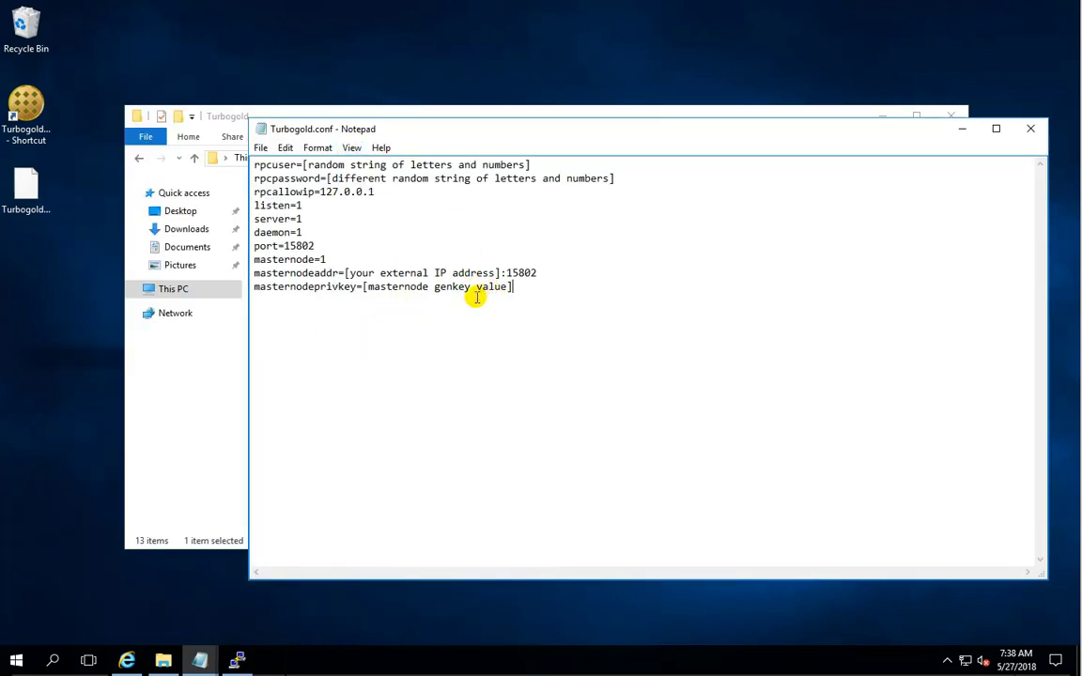
{"action": "left_click", "coordinate": [531, 164]}
{"action": "left_click_drag", "start_coordinate": [531, 164], "coordinate": [307, 165]}
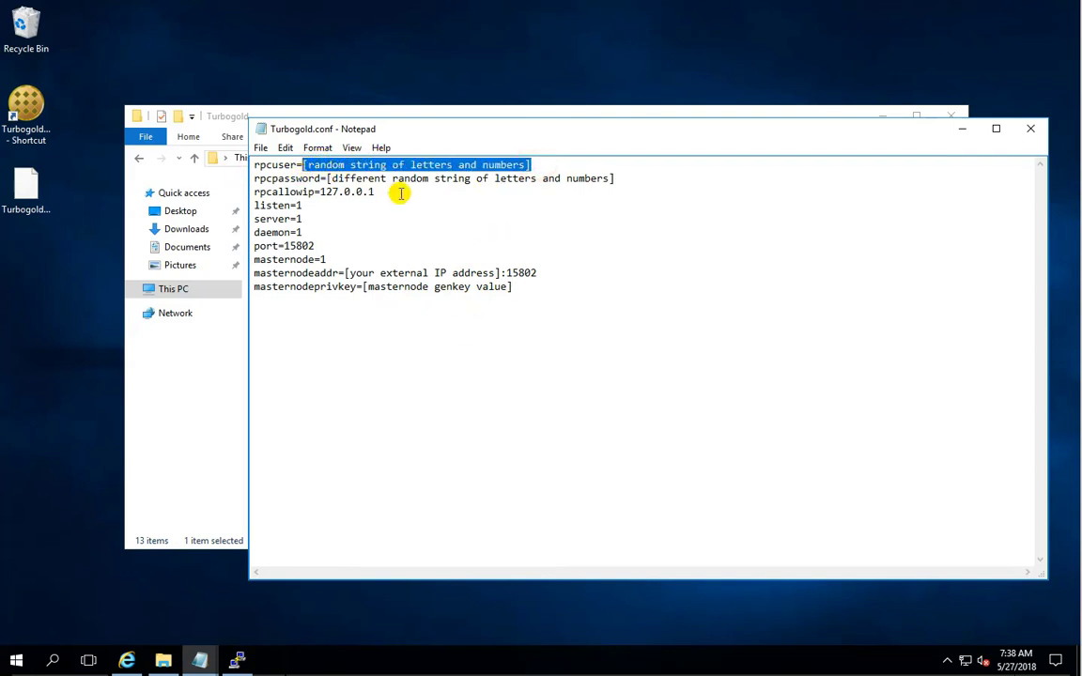
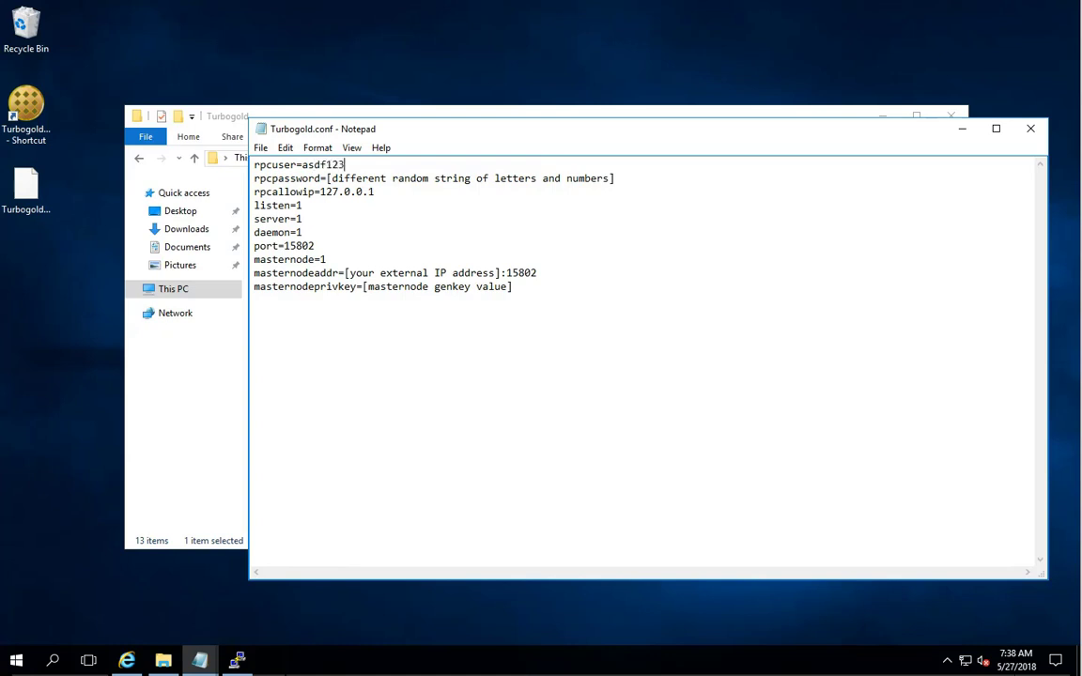
Replace the rpcpassword placeholder with a chosen password, then select the external IP placeholder.
{"action": "left_click_drag", "start_coordinate": [633, 185], "coordinate": [331, 179]}
{"action": "left_click", "coordinate": [394, 188]}
{"action": "left_click_drag", "start_coordinate": [620, 178], "coordinate": [331, 176]}
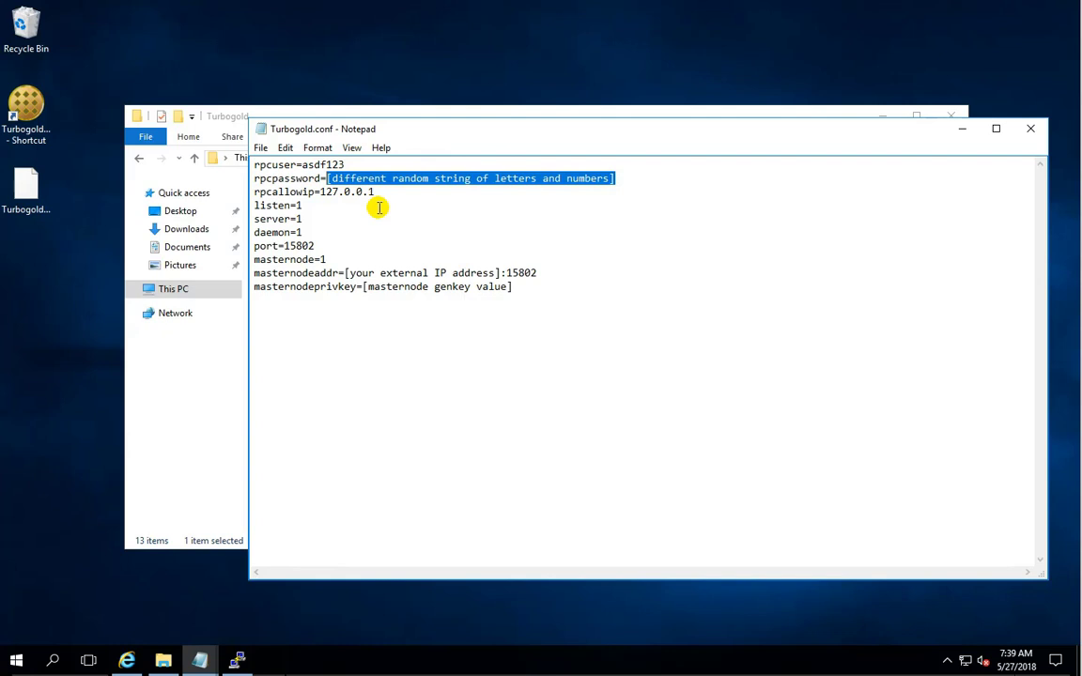
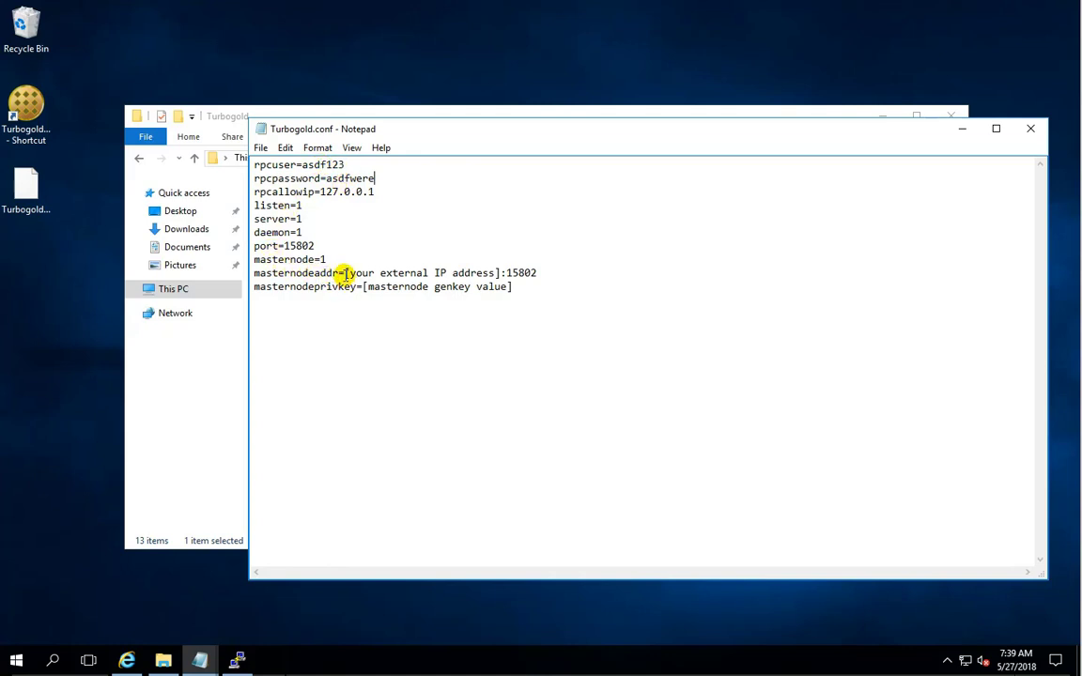
{"action": "left_click_drag", "start_coordinate": [345, 273], "coordinate": [504, 274]}
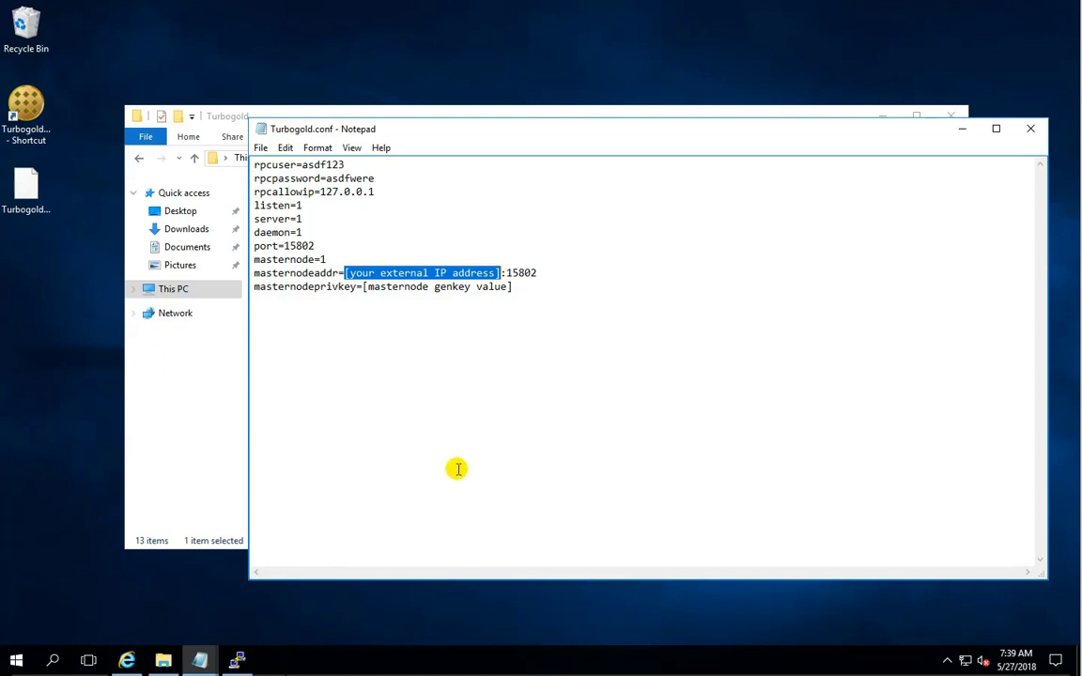
Search Google for 'what is my ip' in Internet Explorer and copy the public IP shown.
{"action": "left_click", "coordinate": [128, 662]}
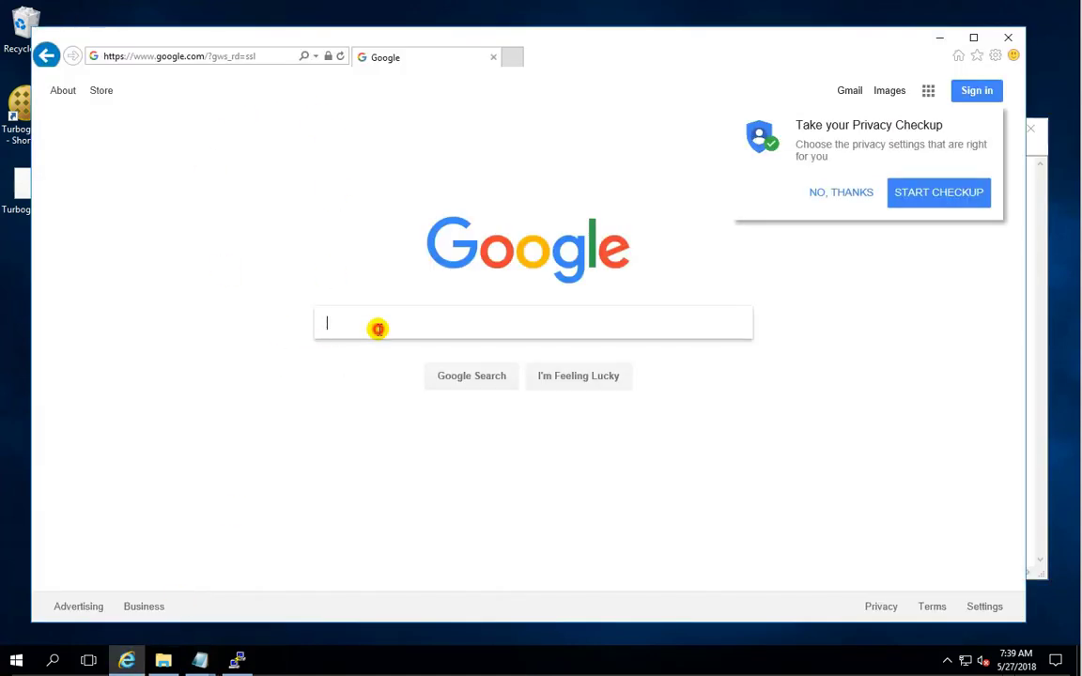
{"action": "type", "text": "what i"}
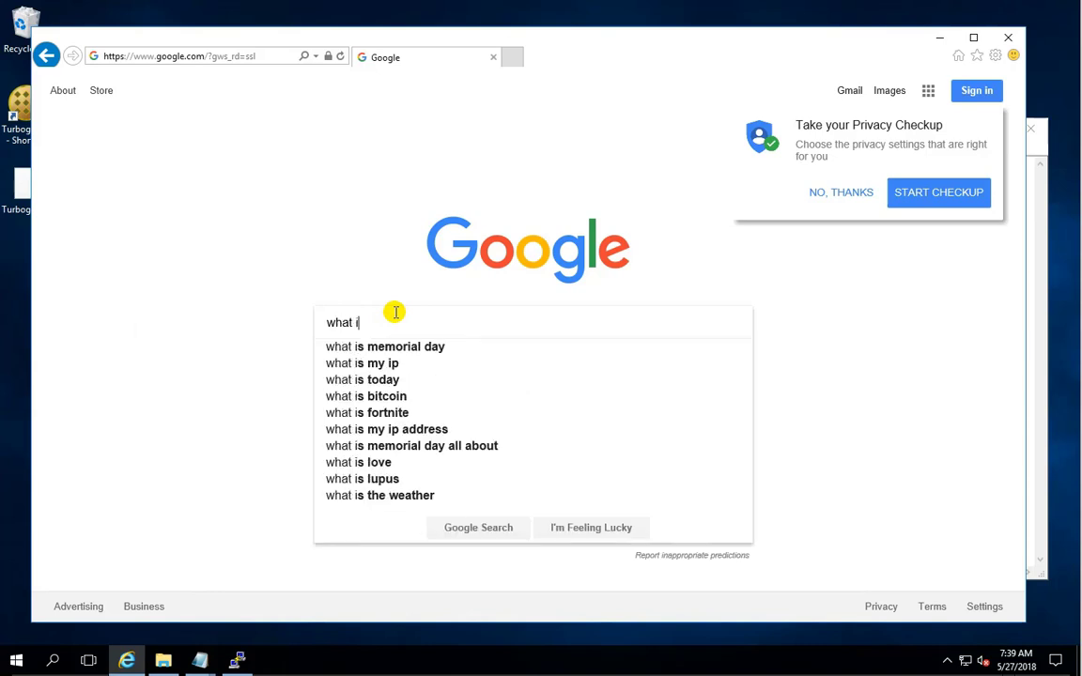
{"action": "type", "text": "s my ip"}
{"action": "key", "text": "Return"}
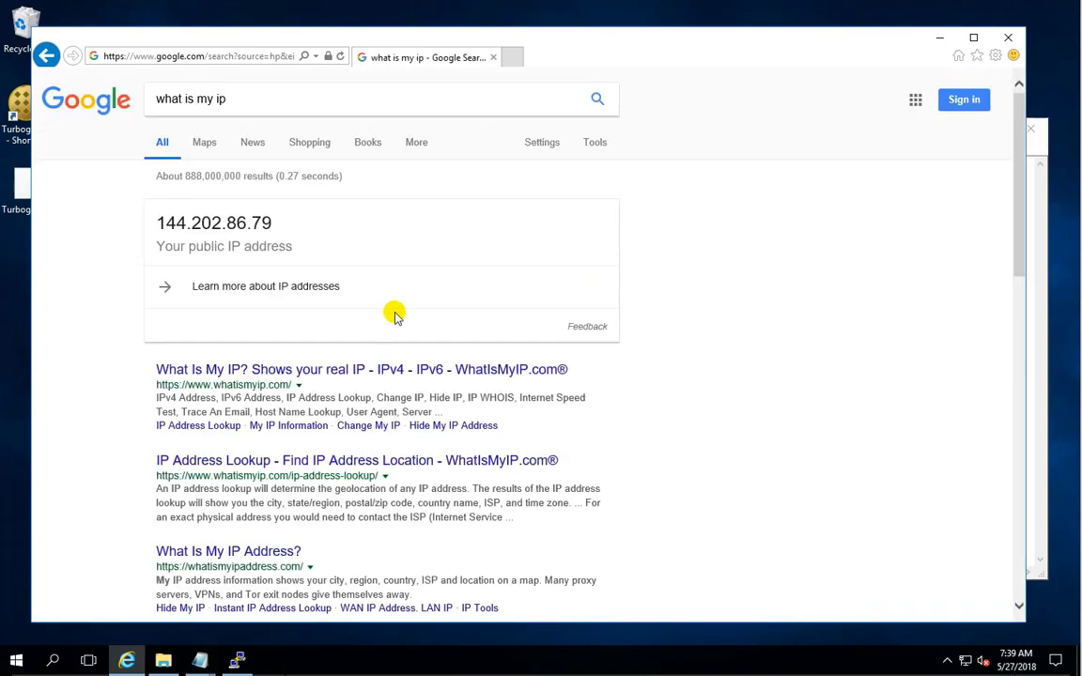
{"action": "left_click_drag", "start_coordinate": [280, 217], "coordinate": [155, 222]}
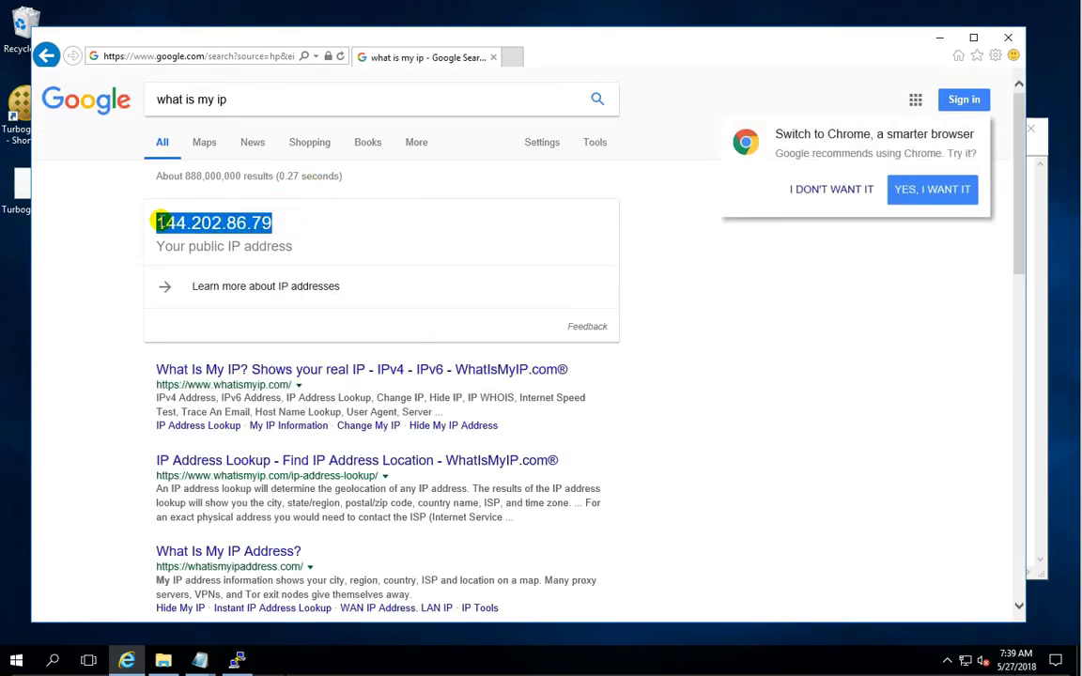
{"action": "left_click", "coordinate": [940, 38]}
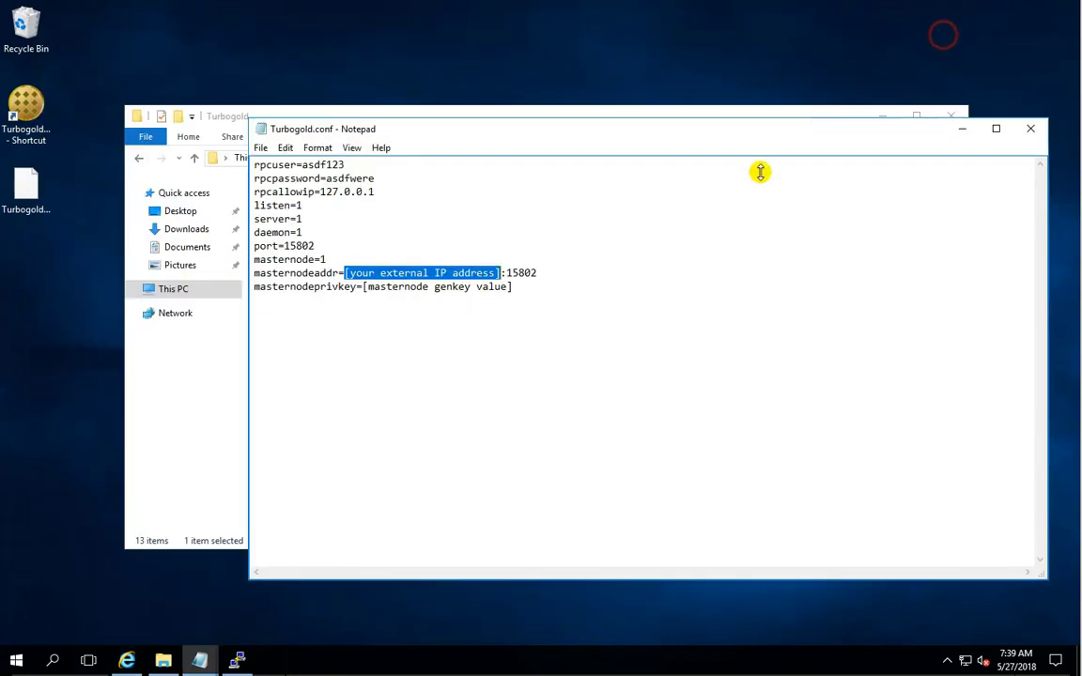
Paste the public IP into the masternodeaddr line, keeping port 15802.
{"action": "right_click", "coordinate": [447, 274]}
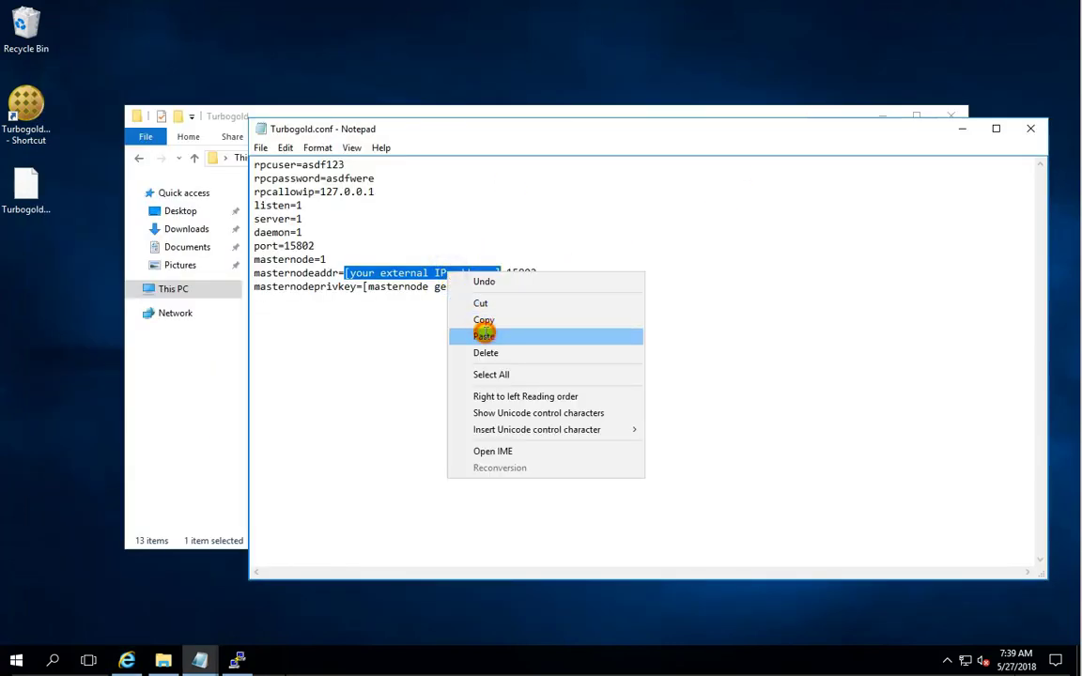
{"action": "left_click", "coordinate": [449, 336]}
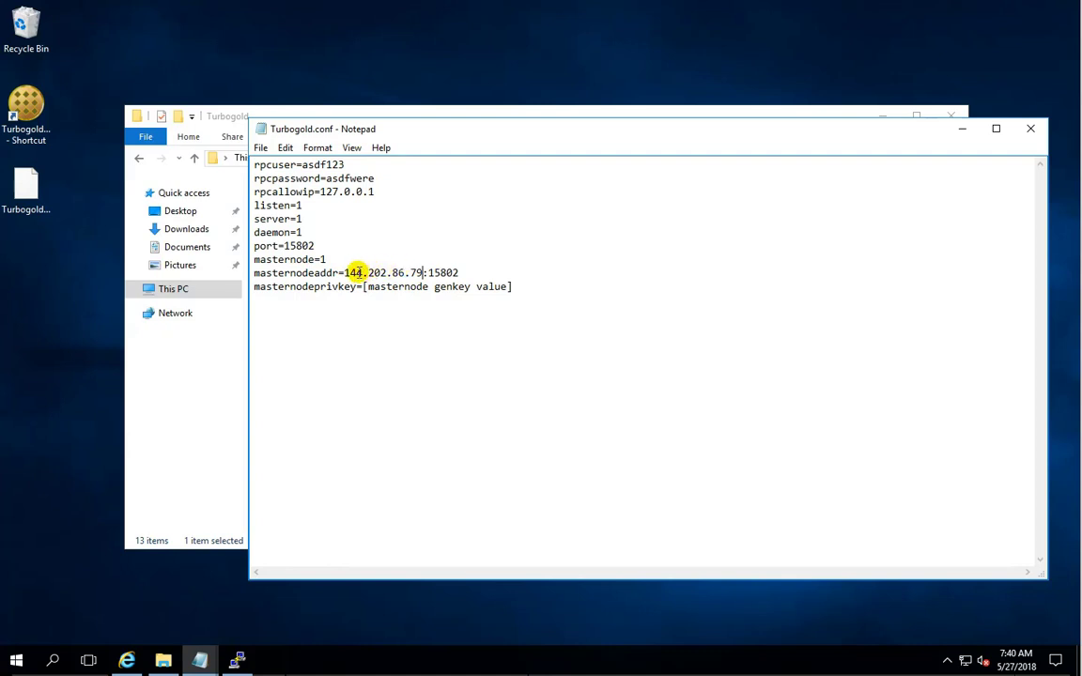
{"action": "left_click_drag", "start_coordinate": [424, 273], "coordinate": [345, 273]}
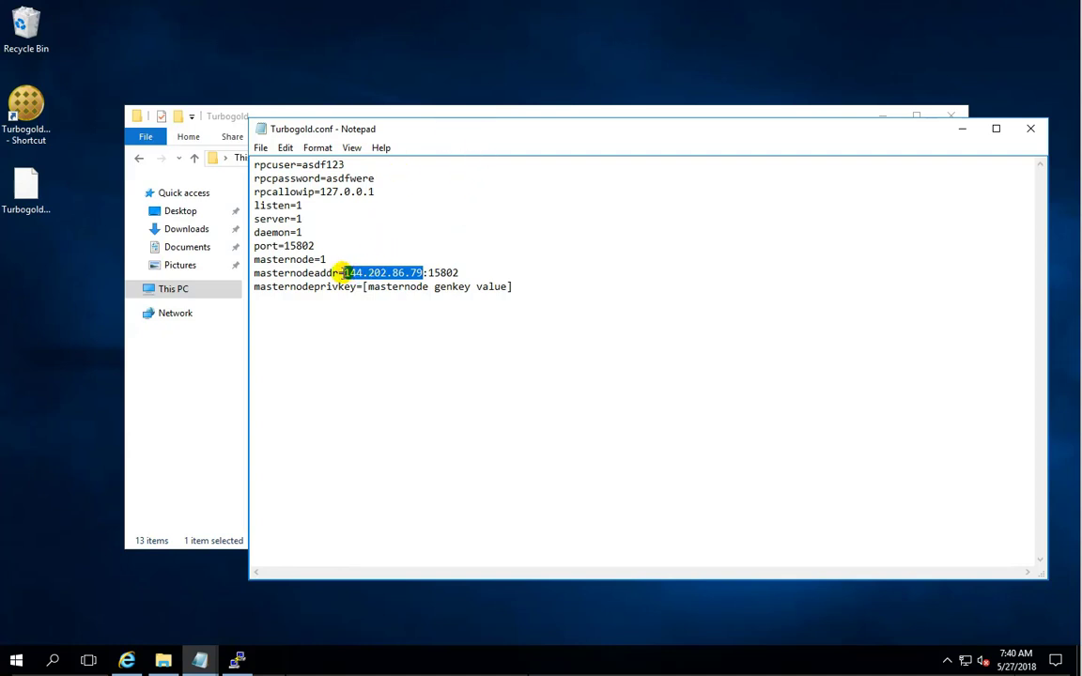
{"action": "left_click_drag", "start_coordinate": [342, 273], "coordinate": [419, 271]}
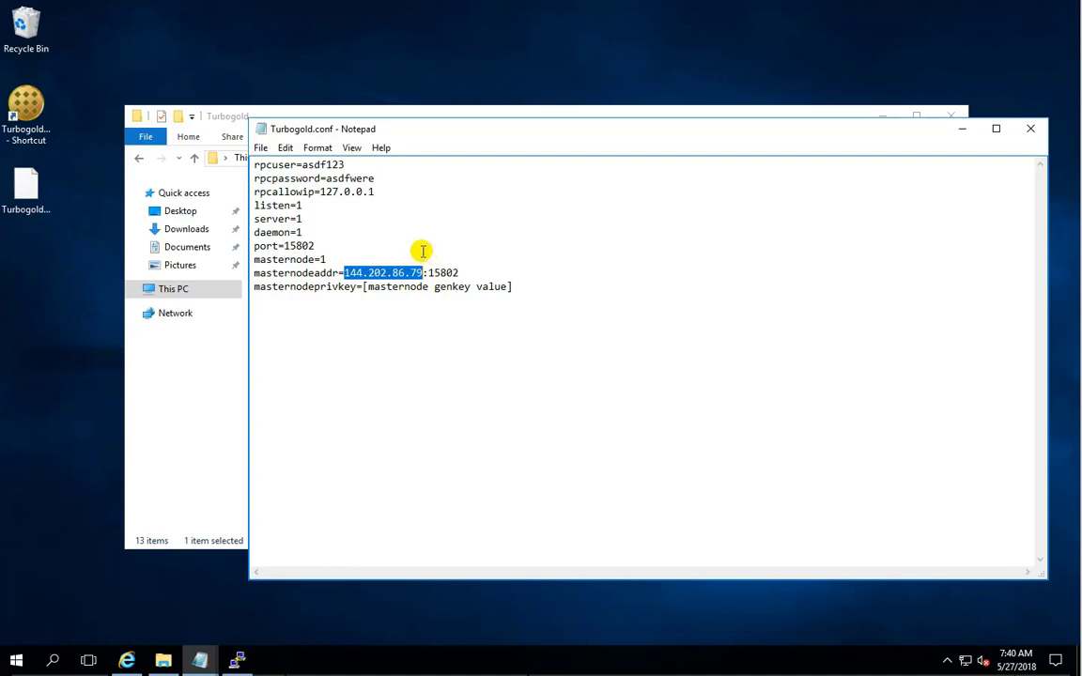
{"action": "left_click_drag", "start_coordinate": [345, 274], "coordinate": [386, 272]}
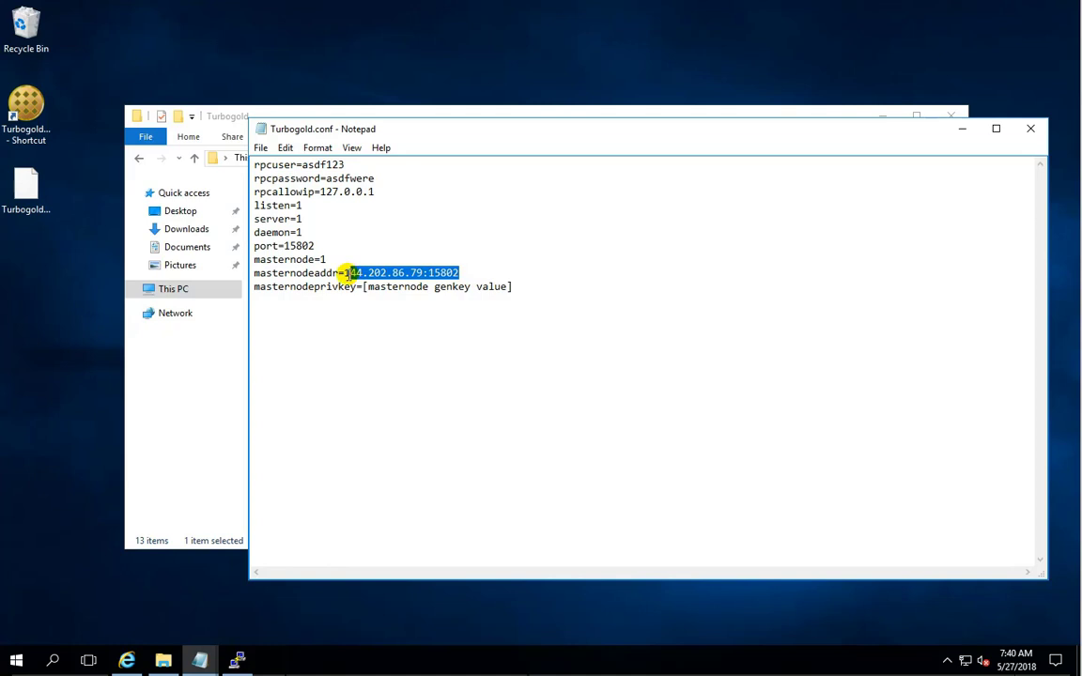
{"action": "left_click_drag", "start_coordinate": [346, 273], "coordinate": [414, 273]}
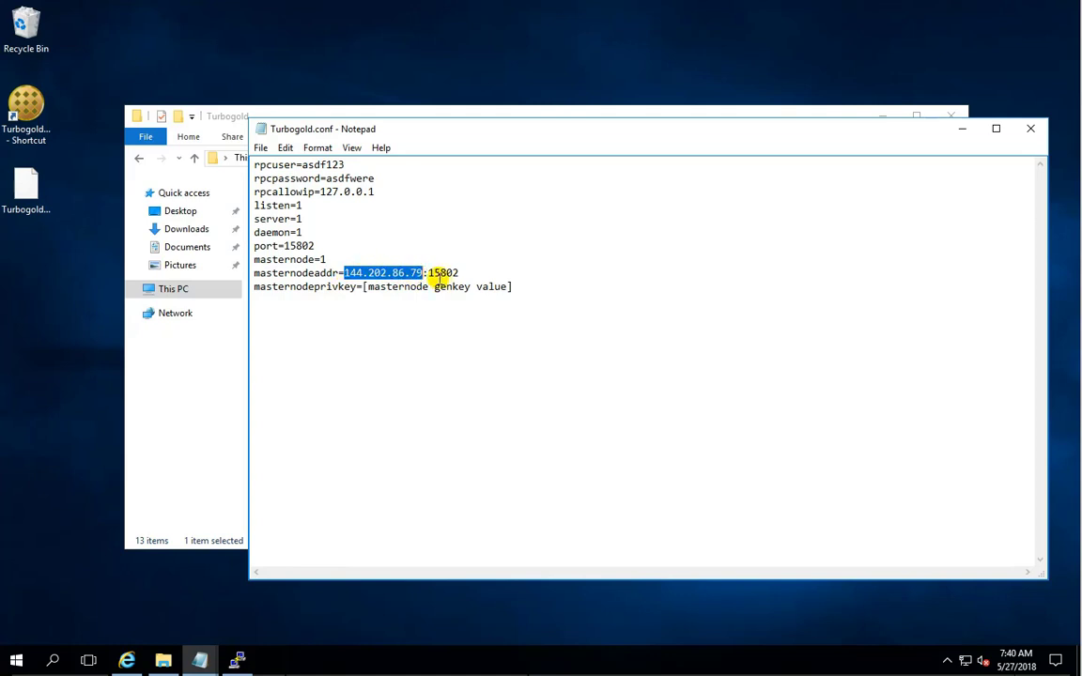
Verify the IP against the search result, select the genkey placeholder, and launch the Turbogold wallet.
{"action": "left_click", "coordinate": [127, 660]}
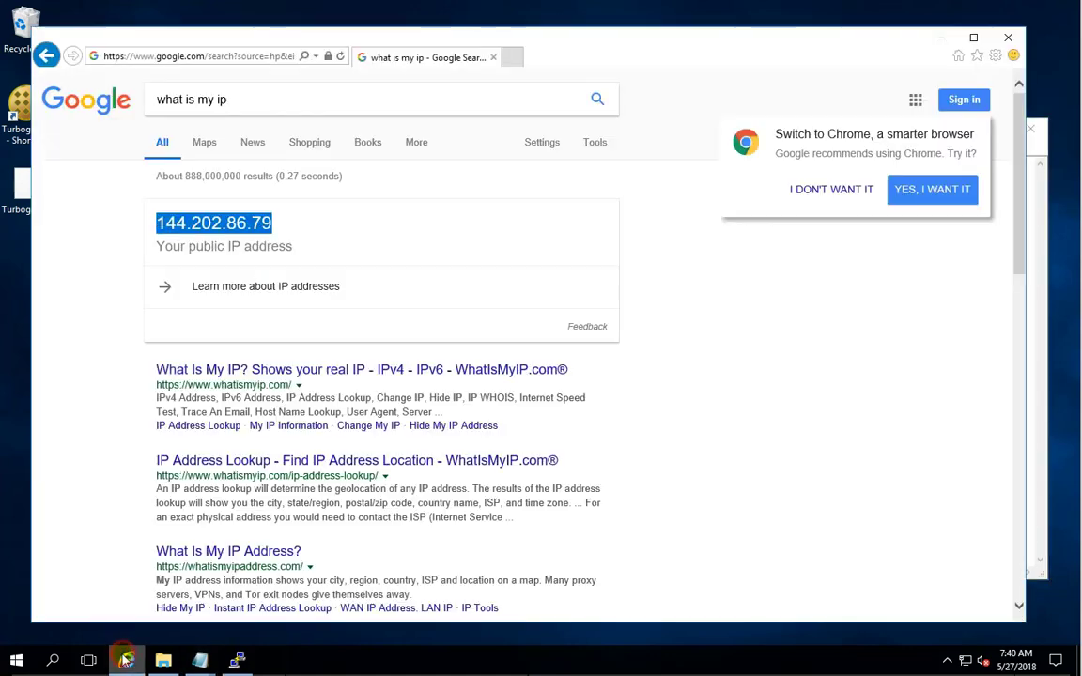
{"action": "left_click", "coordinate": [127, 661]}
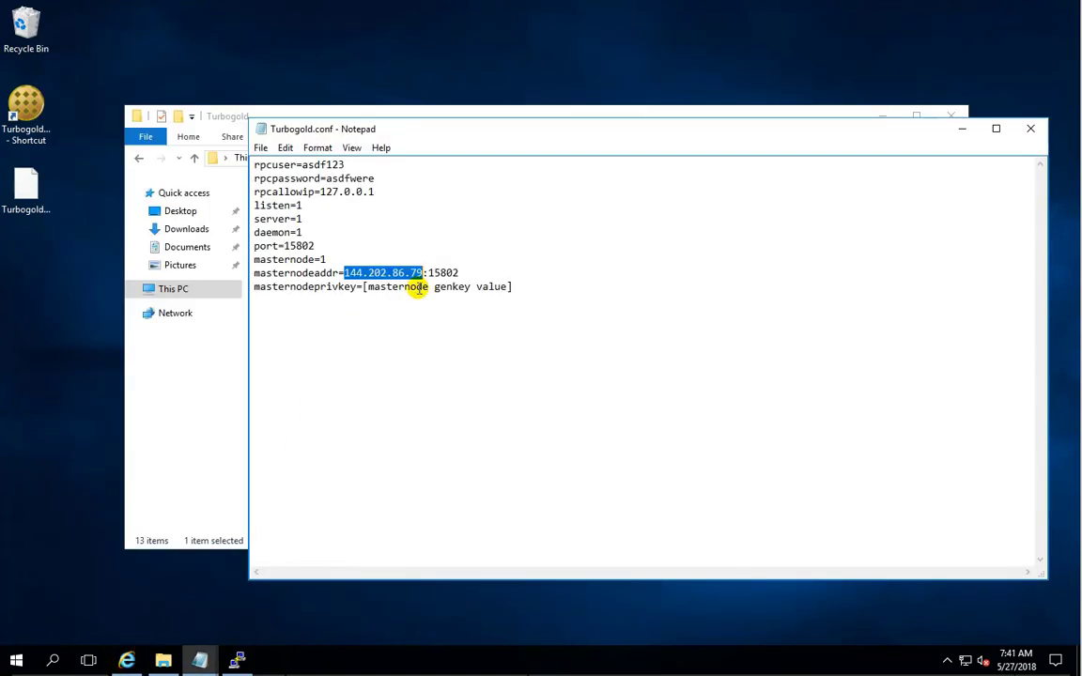
{"action": "left_click_drag", "start_coordinate": [530, 287], "coordinate": [366, 288]}
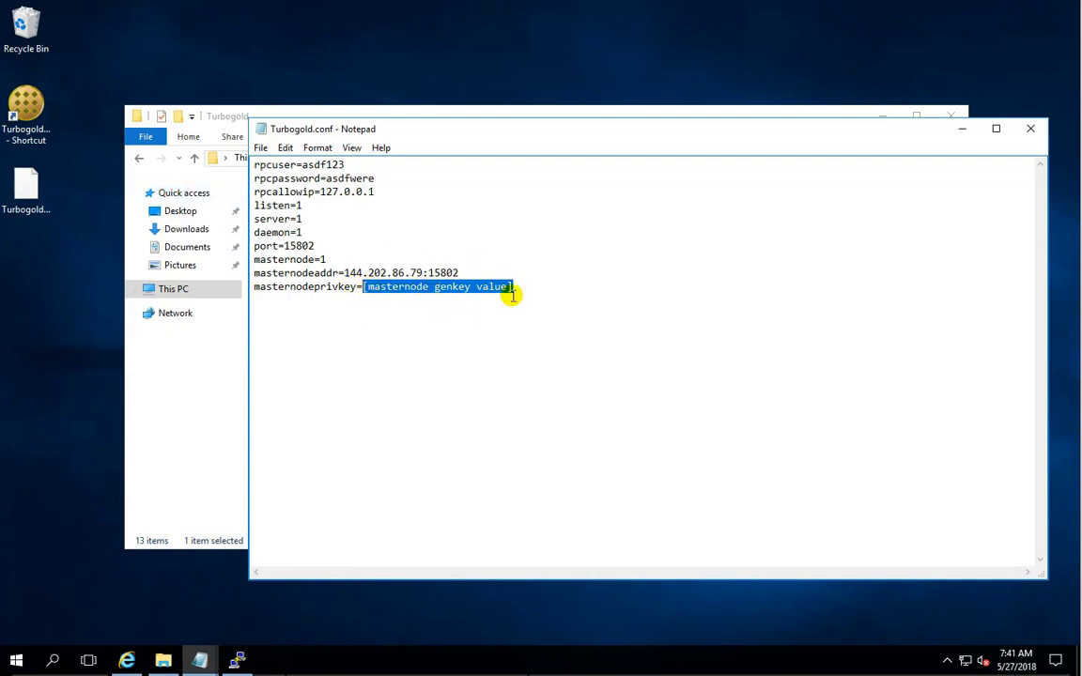
{"action": "double_click", "coordinate": [26, 108]}
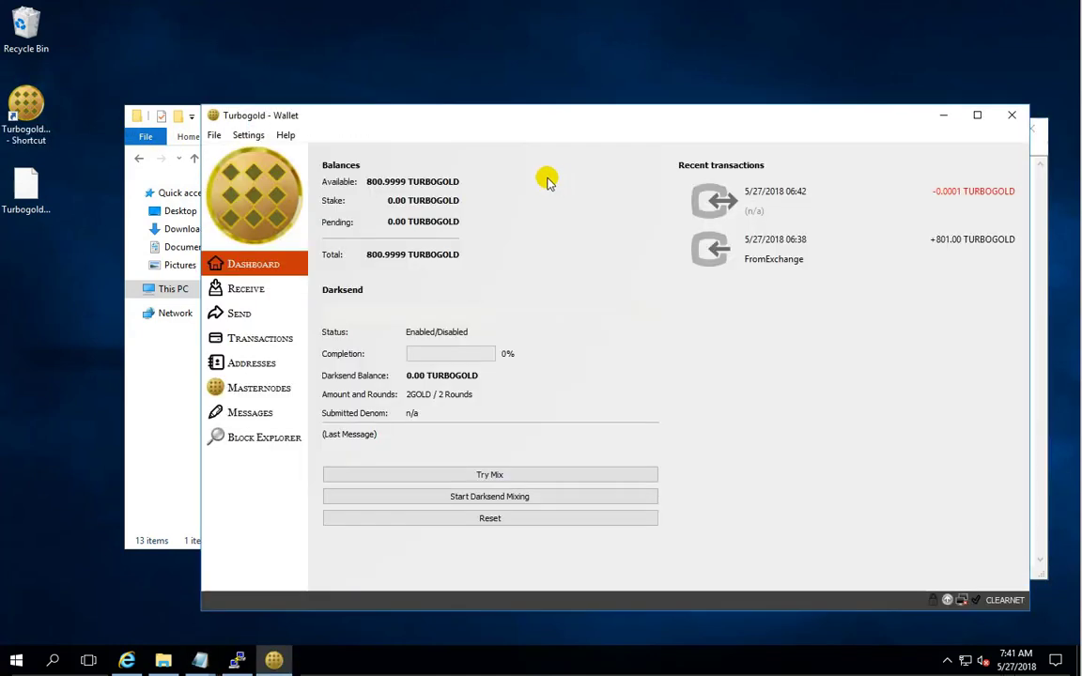
Run 'masternode genkey' in the Debug console and copy the generated key.
{"action": "left_click", "coordinate": [285, 135]}
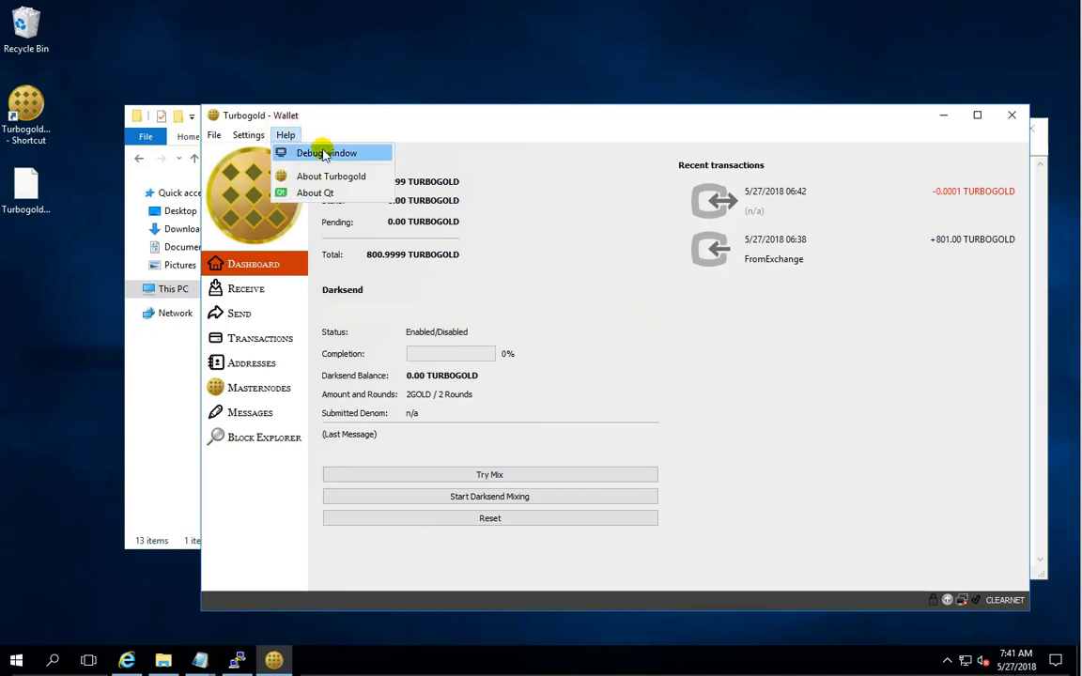
{"action": "left_click", "coordinate": [327, 153]}
{"action": "left_click", "coordinate": [353, 173]}
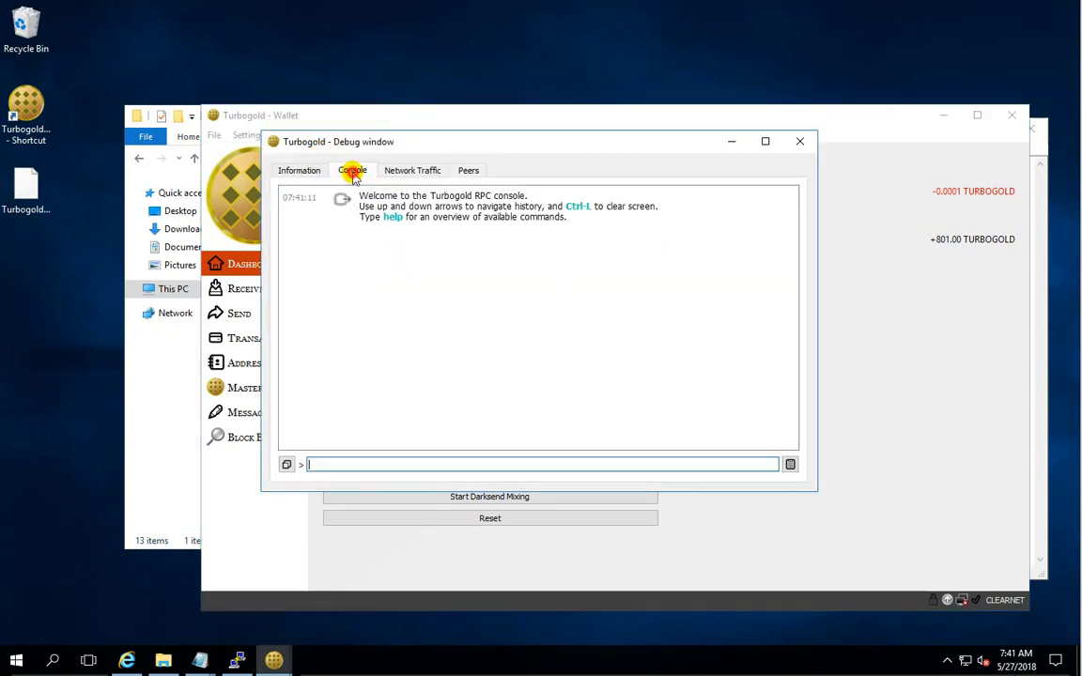
{"action": "left_click", "coordinate": [424, 464]}
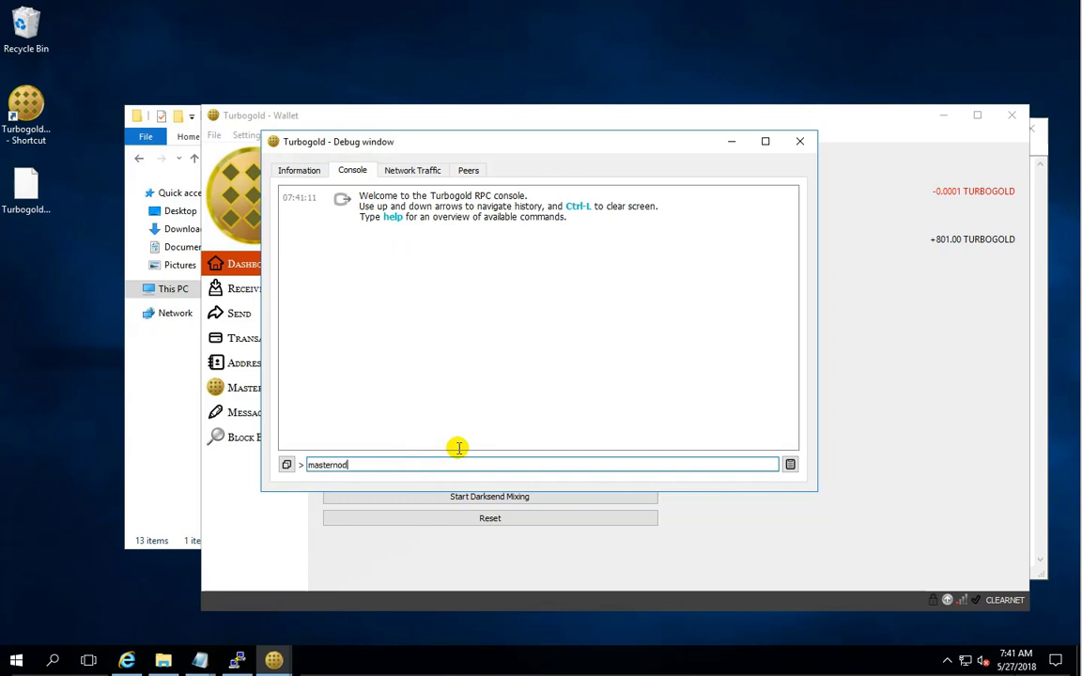
{"action": "type", "text": "masternode genkey"}
{"action": "key", "text": "Return"}
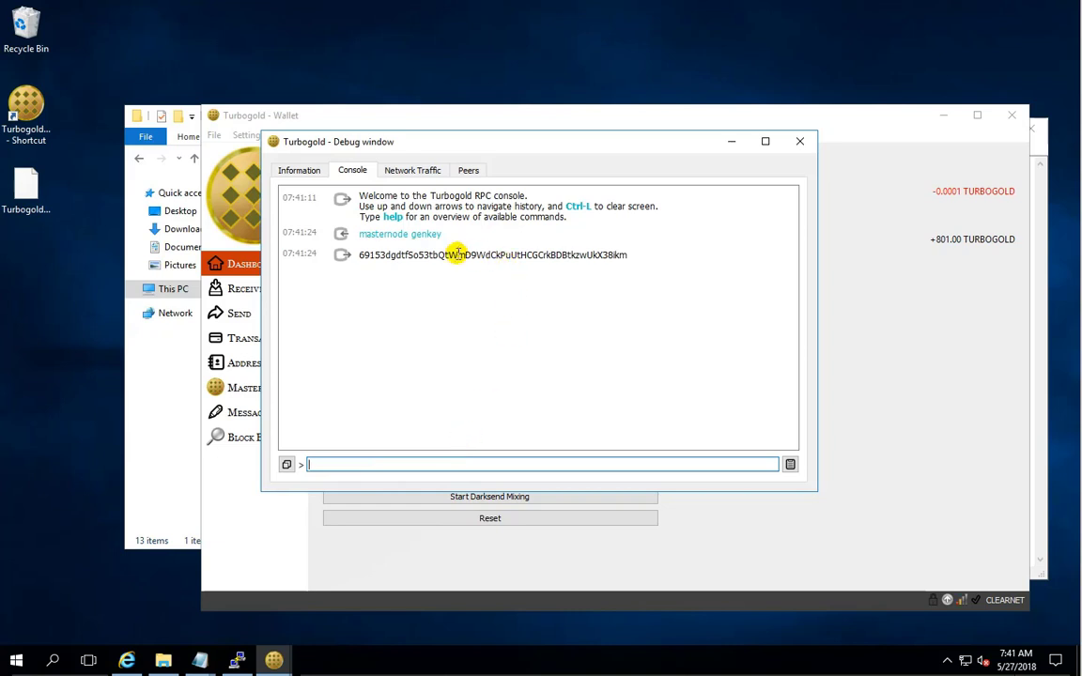
{"action": "double_click", "coordinate": [457, 254]}
{"action": "right_click", "coordinate": [456, 253]}
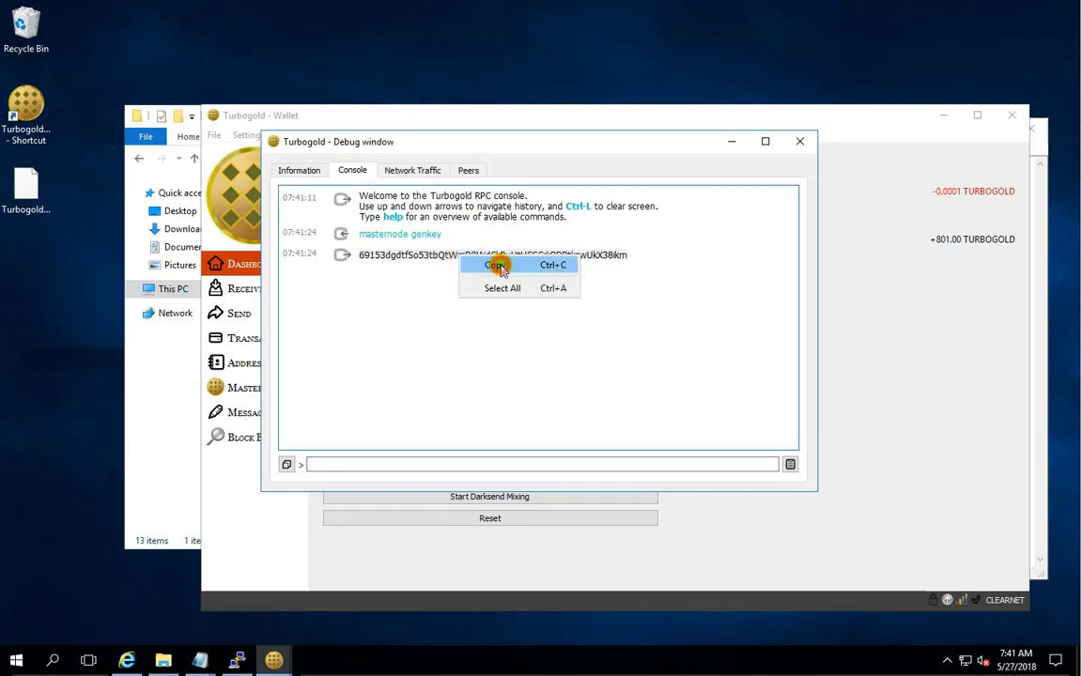
{"action": "left_click", "coordinate": [498, 266]}
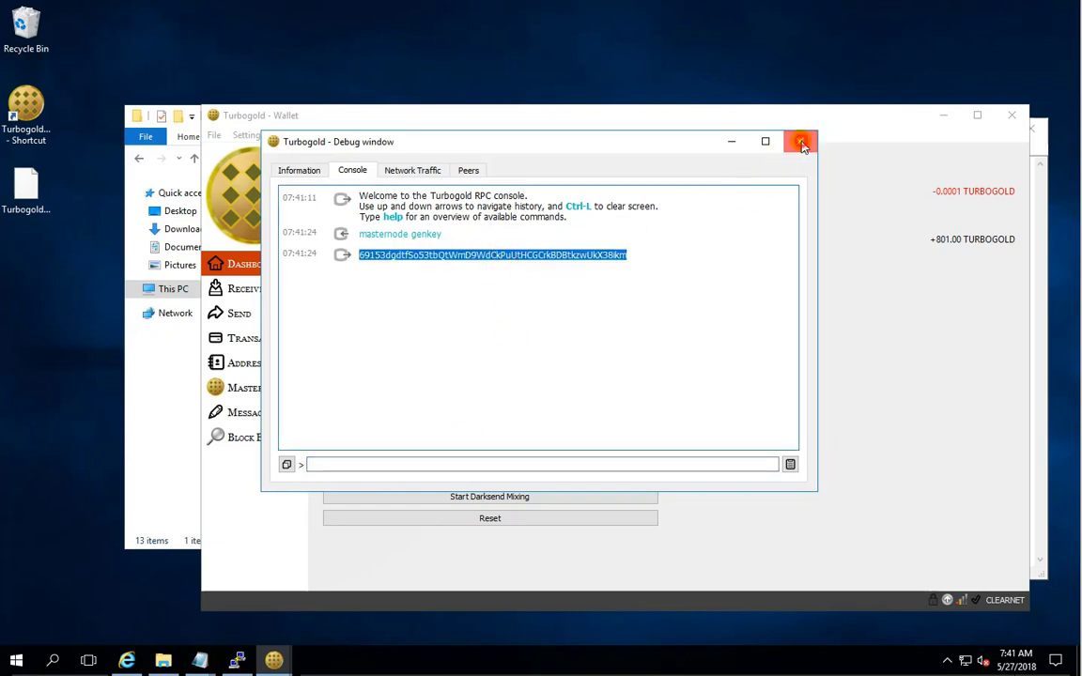
Close the debug window and exit the Turbogold wallet.
{"action": "left_click", "coordinate": [801, 143]}
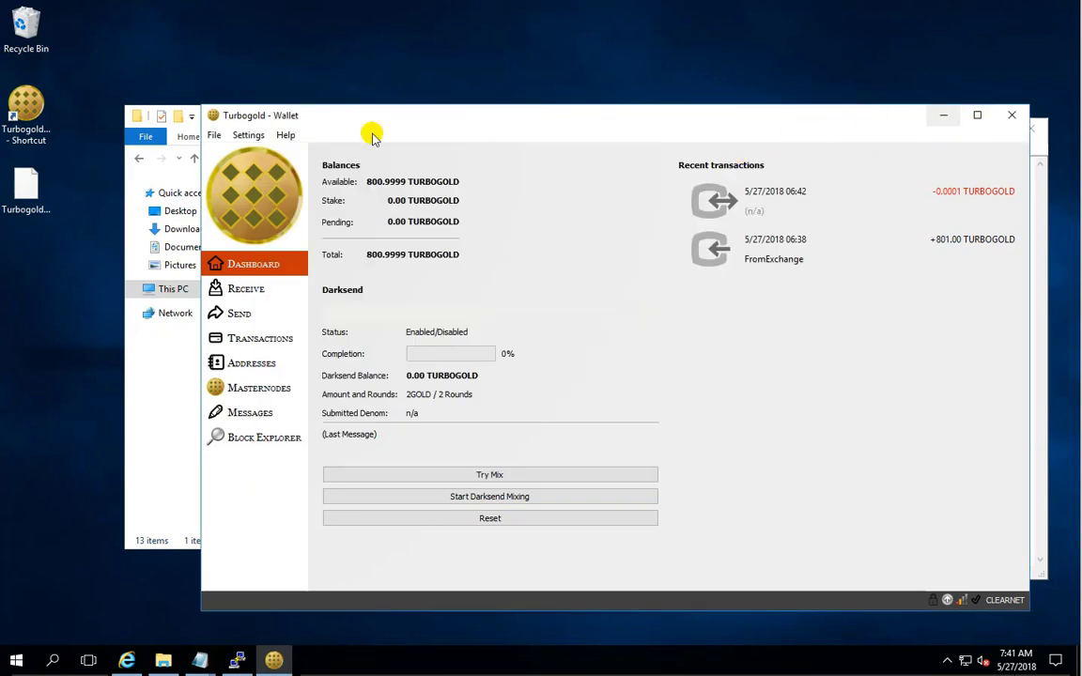
{"action": "left_click", "coordinate": [214, 136]}
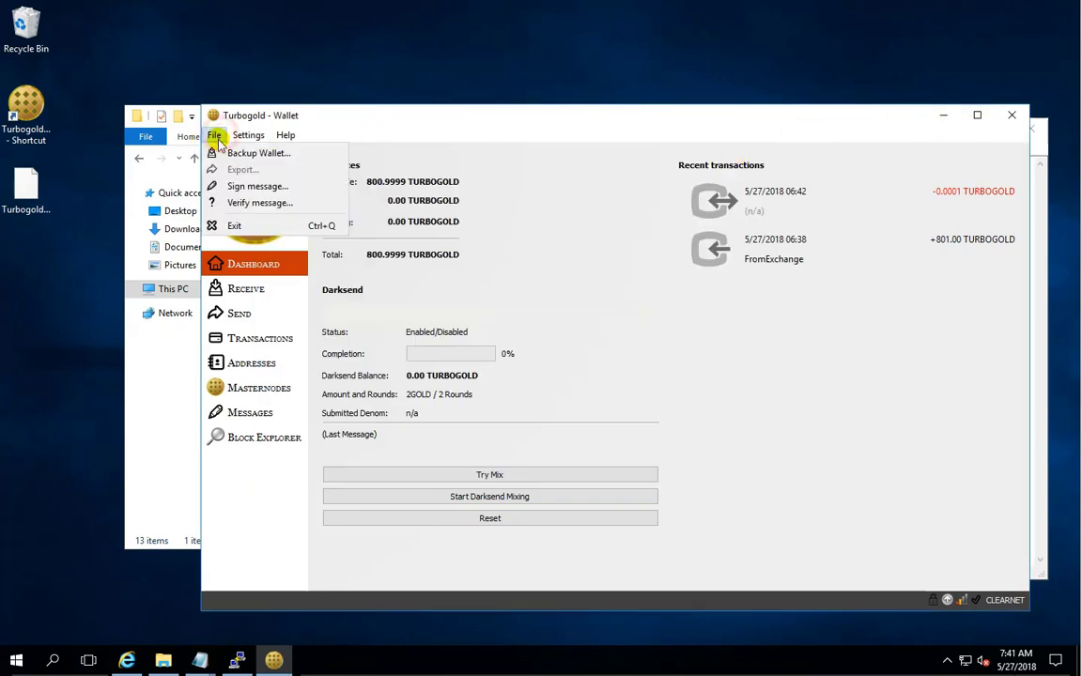
{"action": "left_click", "coordinate": [242, 228]}
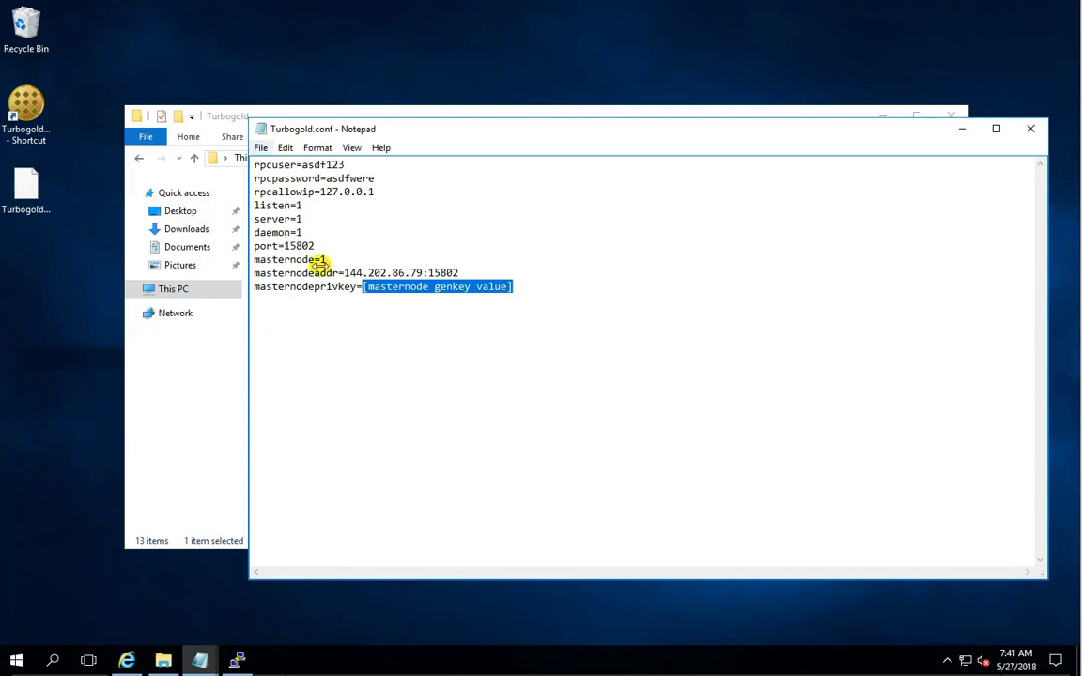
Paste the generated key into the masternodeprivkey line, exit Notepad, and close the Turbogold folder.
{"action": "right_click", "coordinate": [408, 286]}
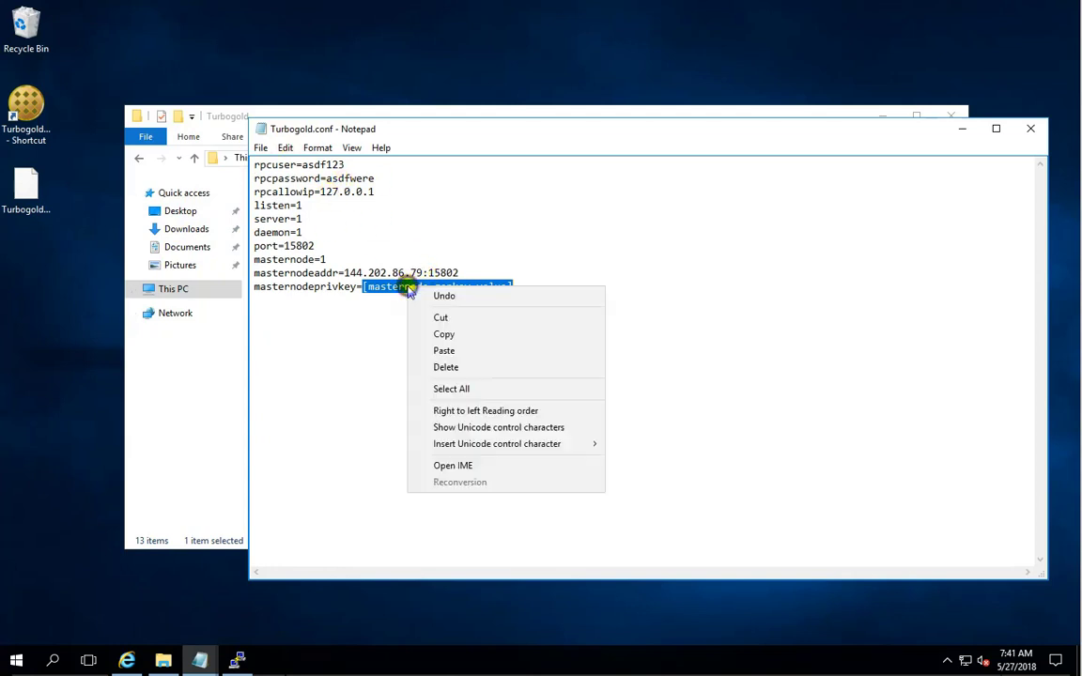
{"action": "left_click", "coordinate": [451, 346]}
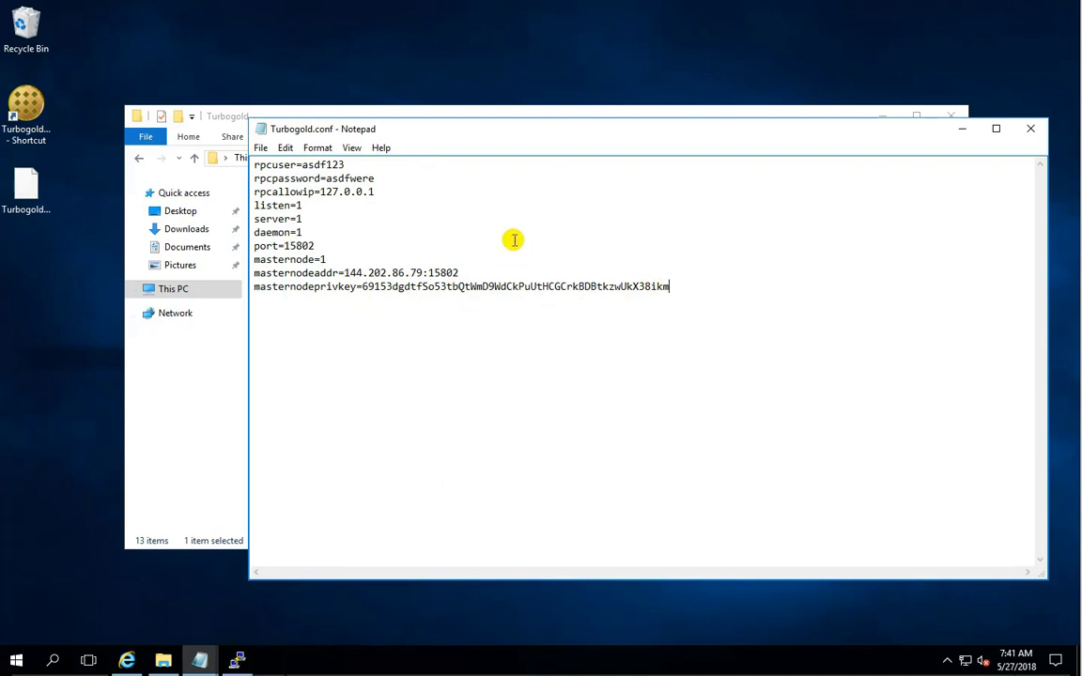
{"action": "left_click", "coordinate": [263, 148]}
{"action": "left_click", "coordinate": [261, 150]}
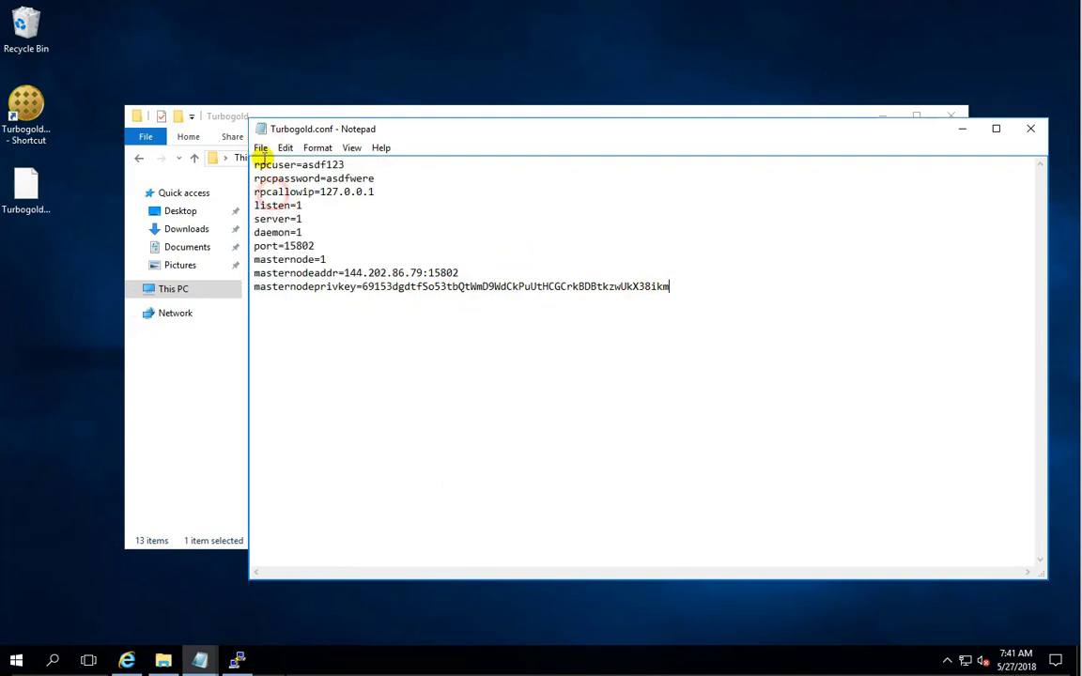
{"action": "left_click", "coordinate": [261, 154]}
{"action": "left_click", "coordinate": [283, 273]}
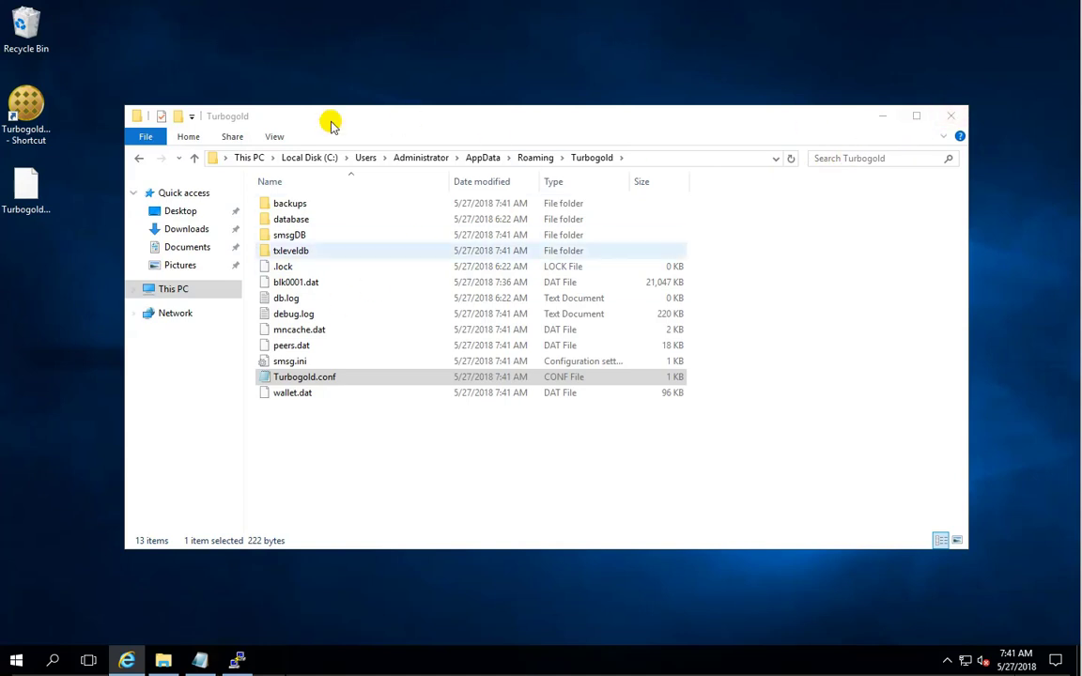
{"action": "left_click", "coordinate": [951, 115]}
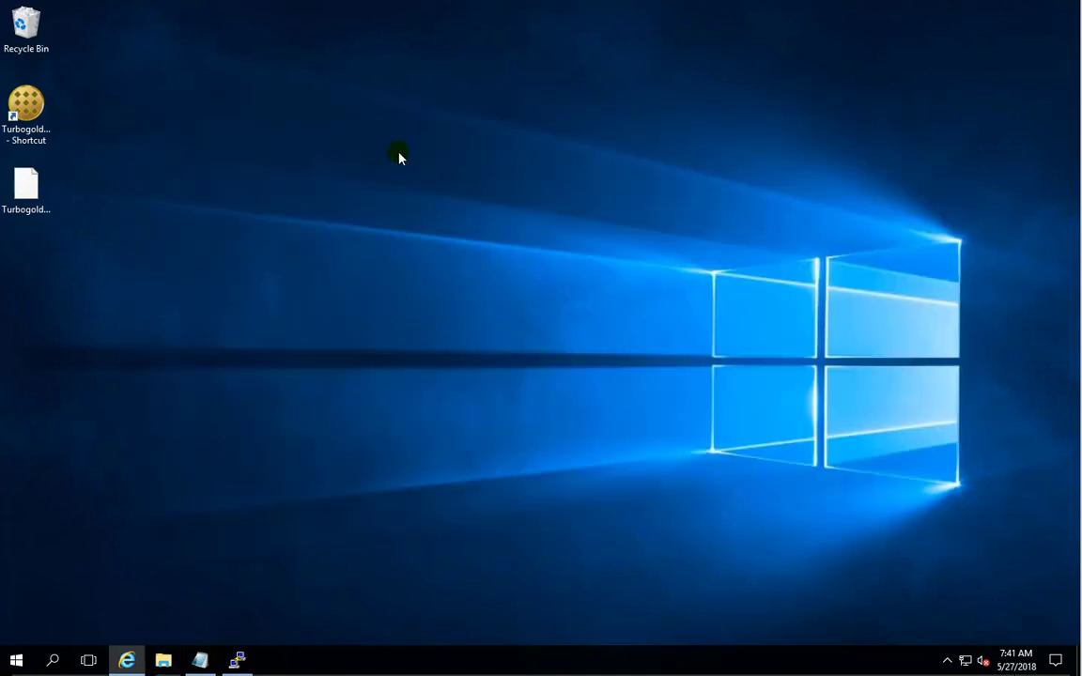
Relaunch the wallet with the new config and view transactions showing the 801.00 receipt and -0.0001 self-payment.
{"action": "double_click", "coordinate": [49, 115]}
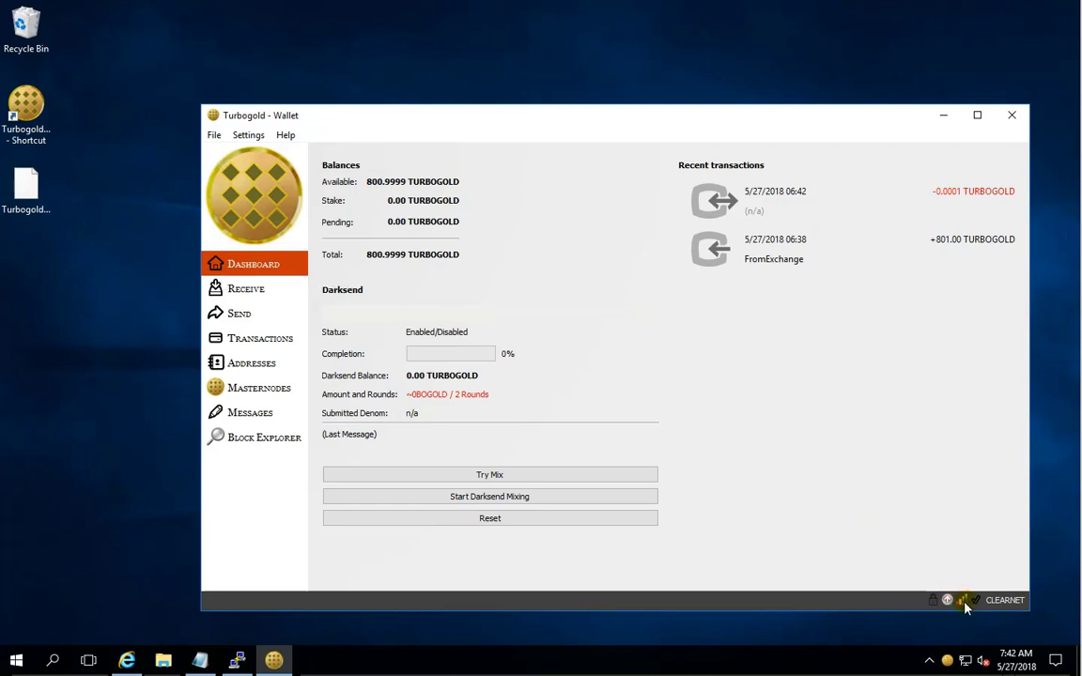
{"action": "mouse_move", "coordinate": [966, 608]}
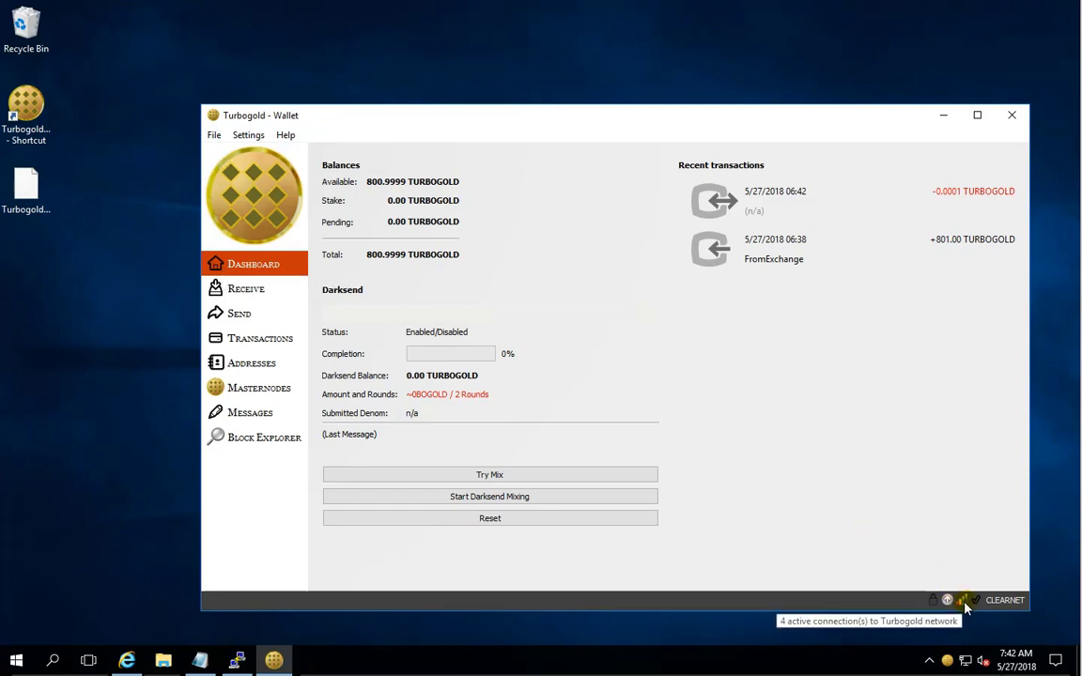
{"action": "left_click", "coordinate": [254, 341]}
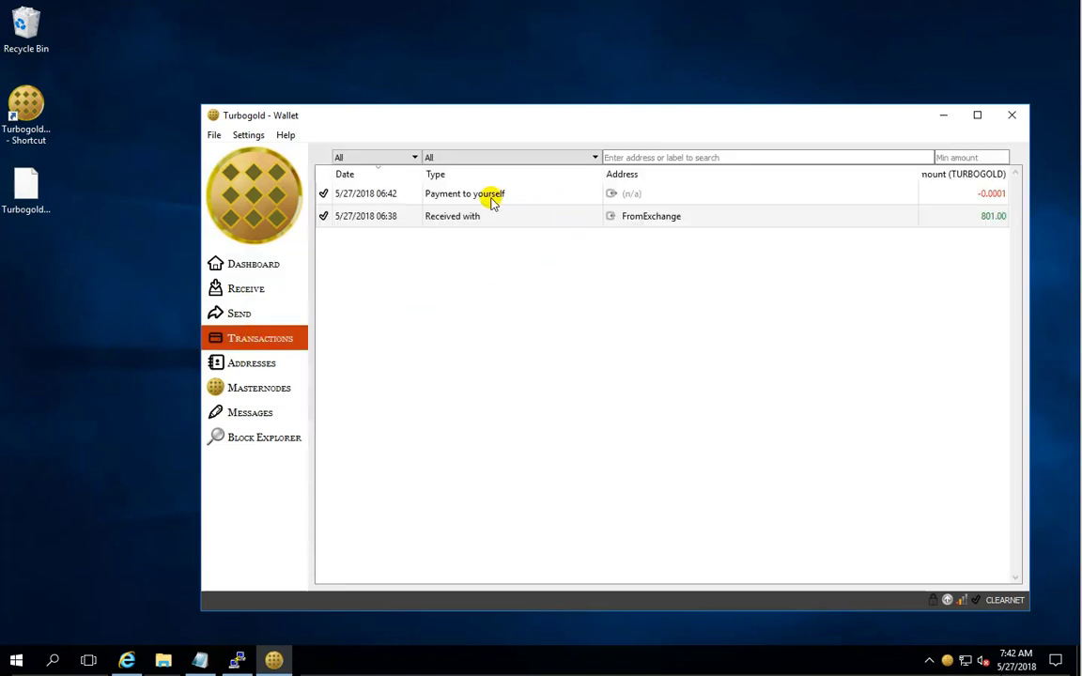
{"action": "mouse_move", "coordinate": [496, 203]}
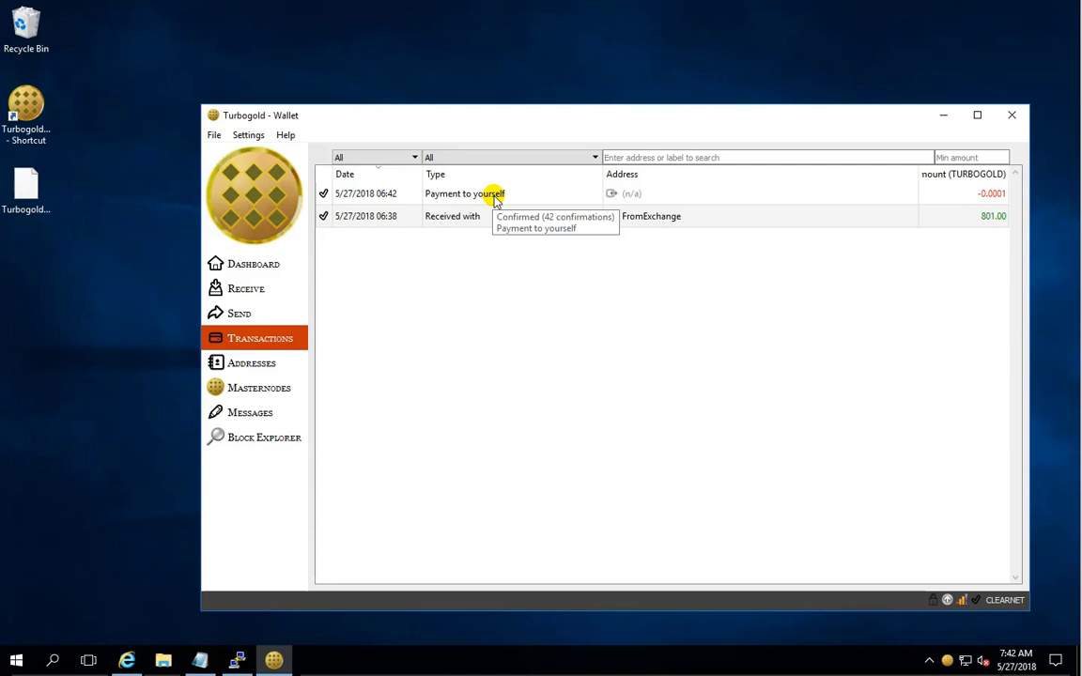
Run 'masternode start' in the Debug console, which fails with a locked-wallet error.
{"action": "left_click", "coordinate": [286, 137]}
{"action": "left_click", "coordinate": [310, 153]}
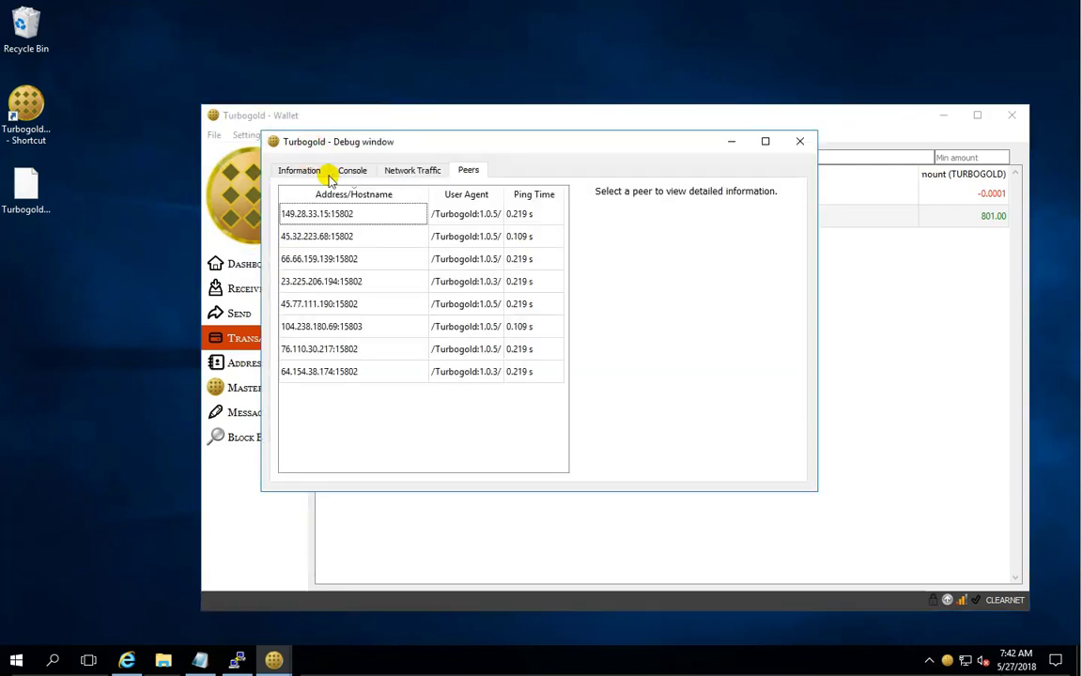
{"action": "left_click", "coordinate": [354, 175]}
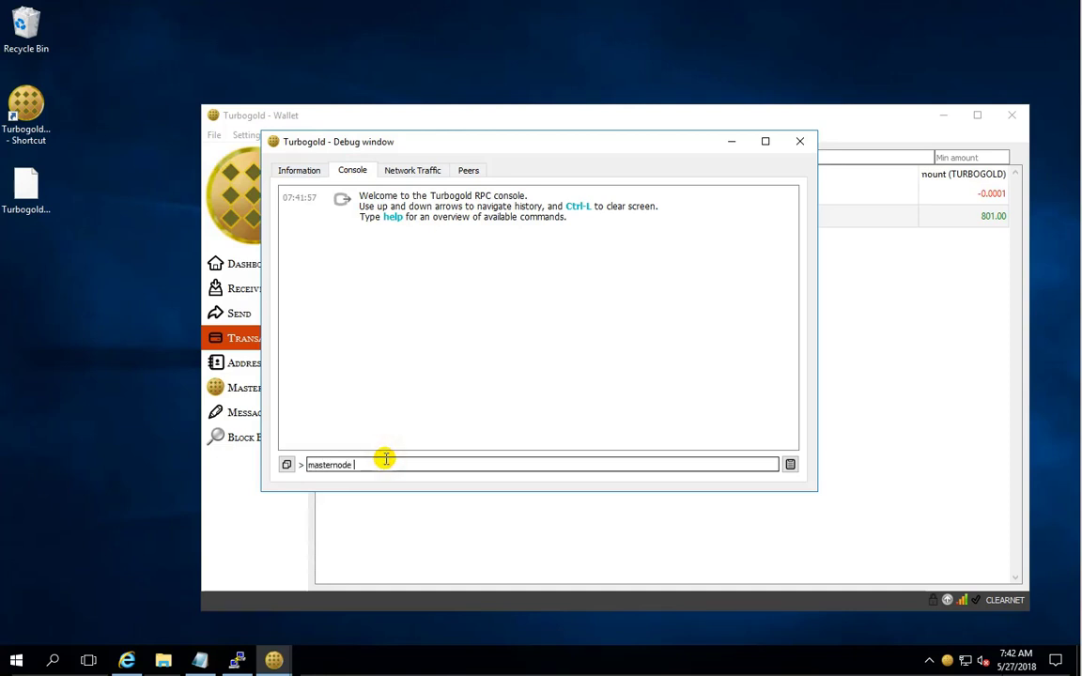
{"action": "key", "text": "Return"}
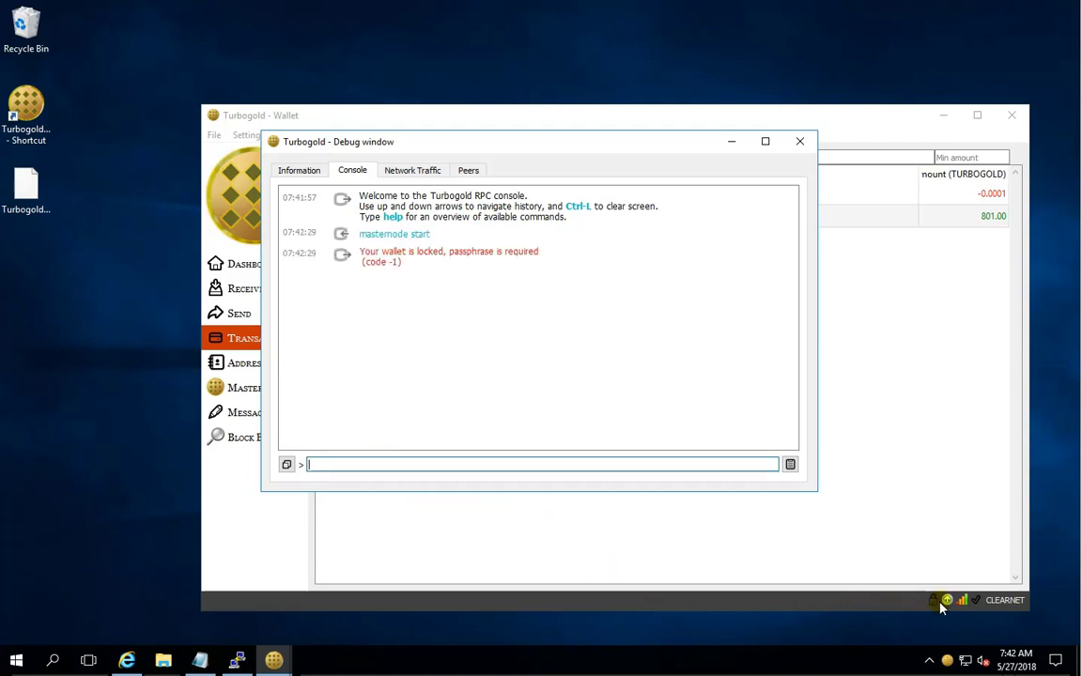
{"action": "left_click_drag", "start_coordinate": [570, 136], "coordinate": [718, 224]}
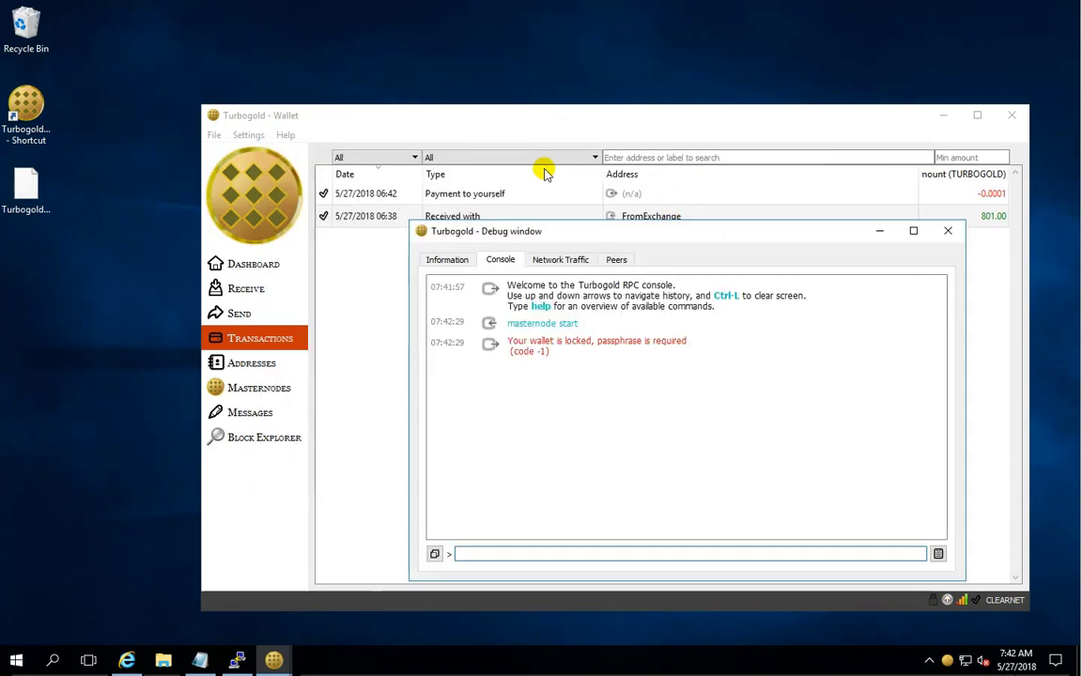
Fully unlock the wallet with its passphrase, with 'For staking only' unticked.
{"action": "left_click", "coordinate": [252, 135]}
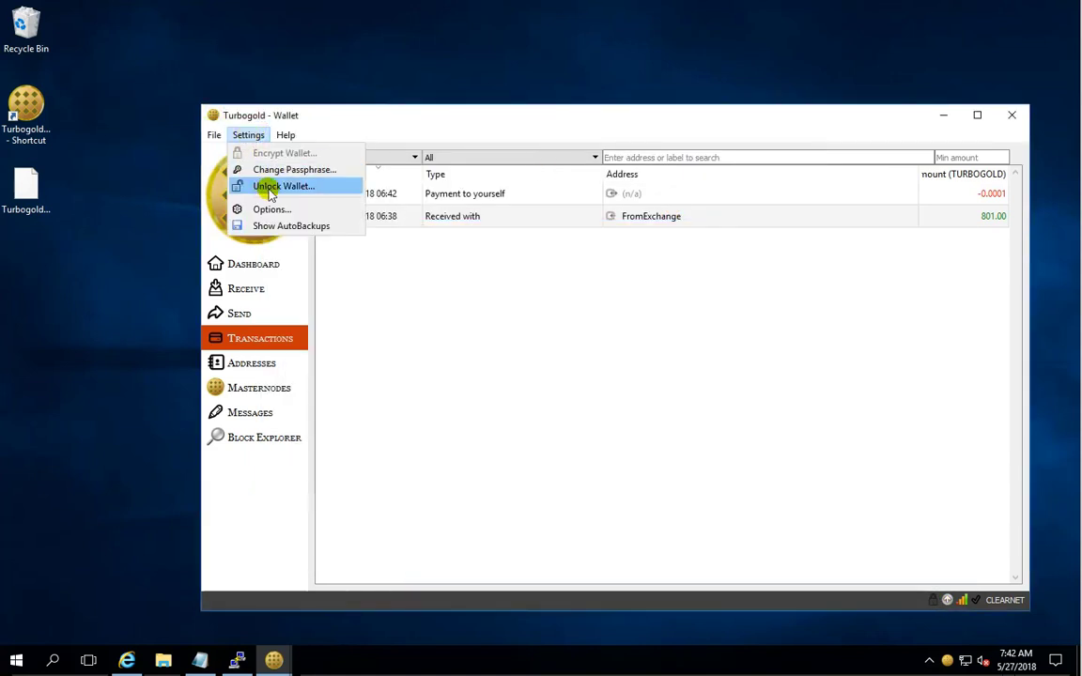
{"action": "left_click", "coordinate": [277, 187]}
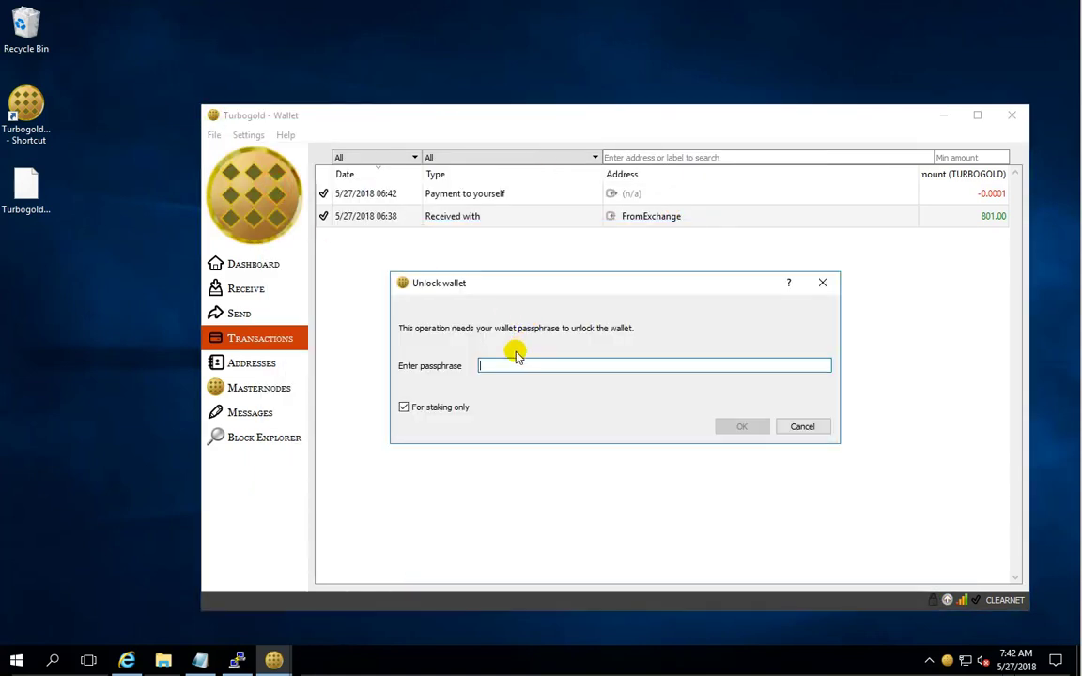
{"action": "left_click", "coordinate": [404, 407]}
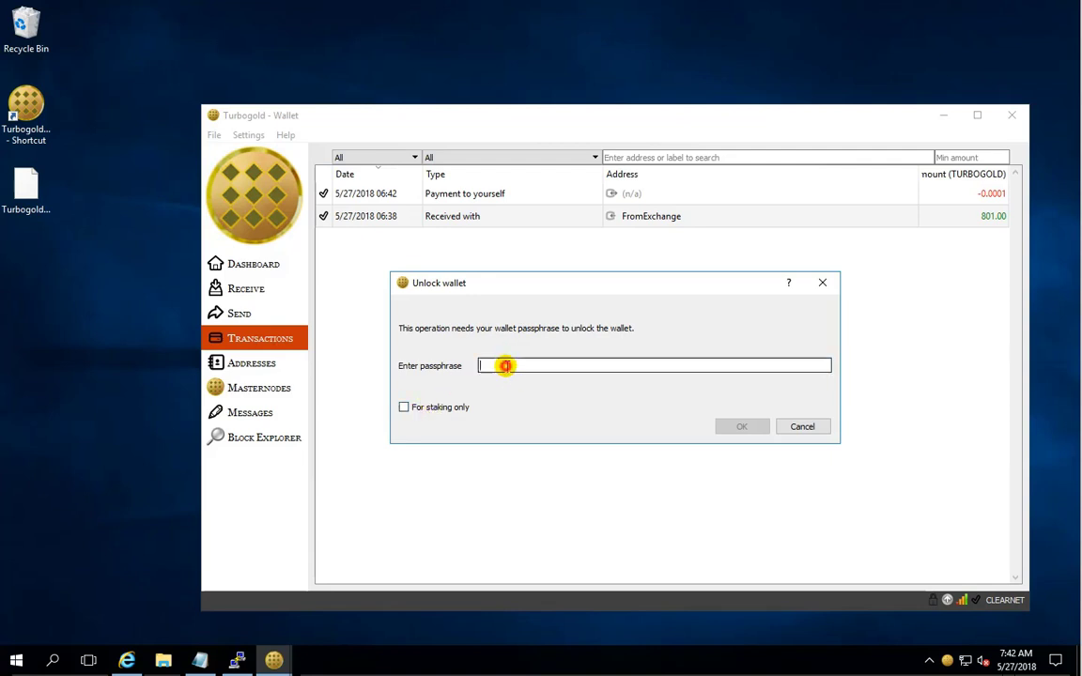
{"action": "type", "text": "*"}
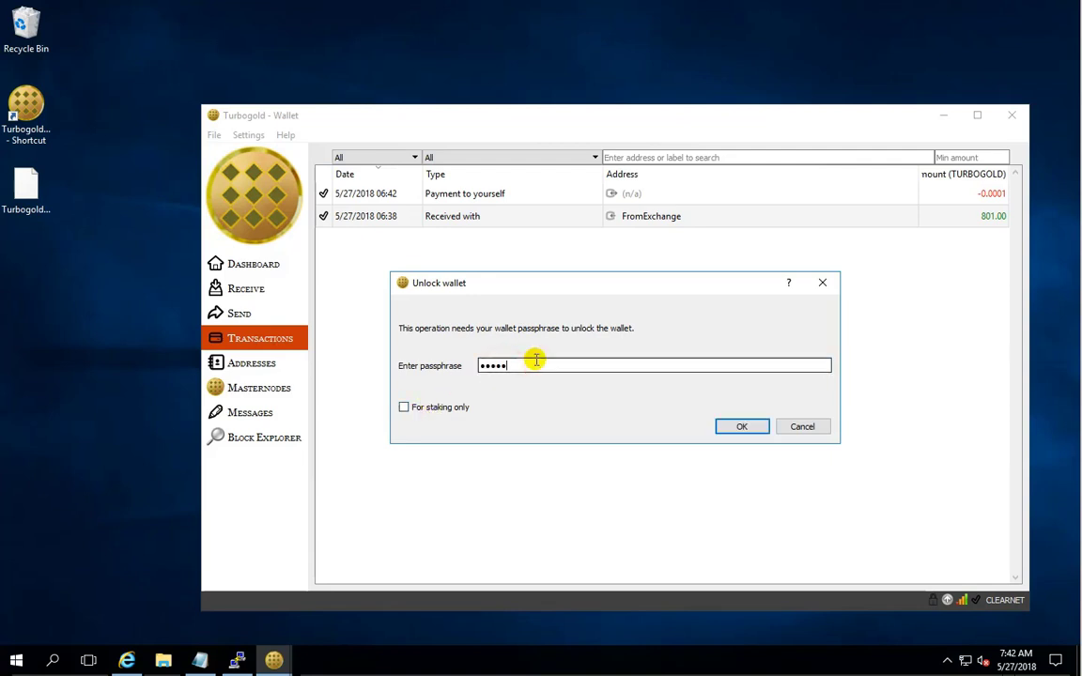
{"action": "type", "text": "****"}
{"action": "left_click", "coordinate": [737, 426]}
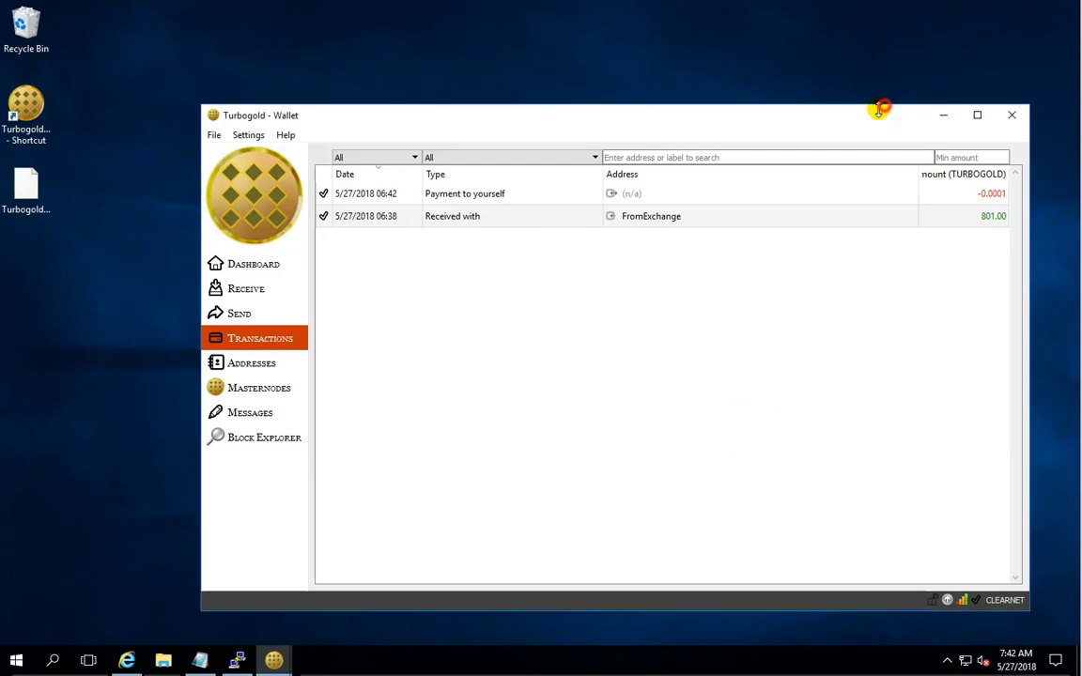
Rerun 'masternode start' in the Debug console so the masternode starts successfully.
{"action": "left_click_drag", "start_coordinate": [878, 111], "coordinate": [769, 106]}
{"action": "left_click", "coordinate": [930, 237]}
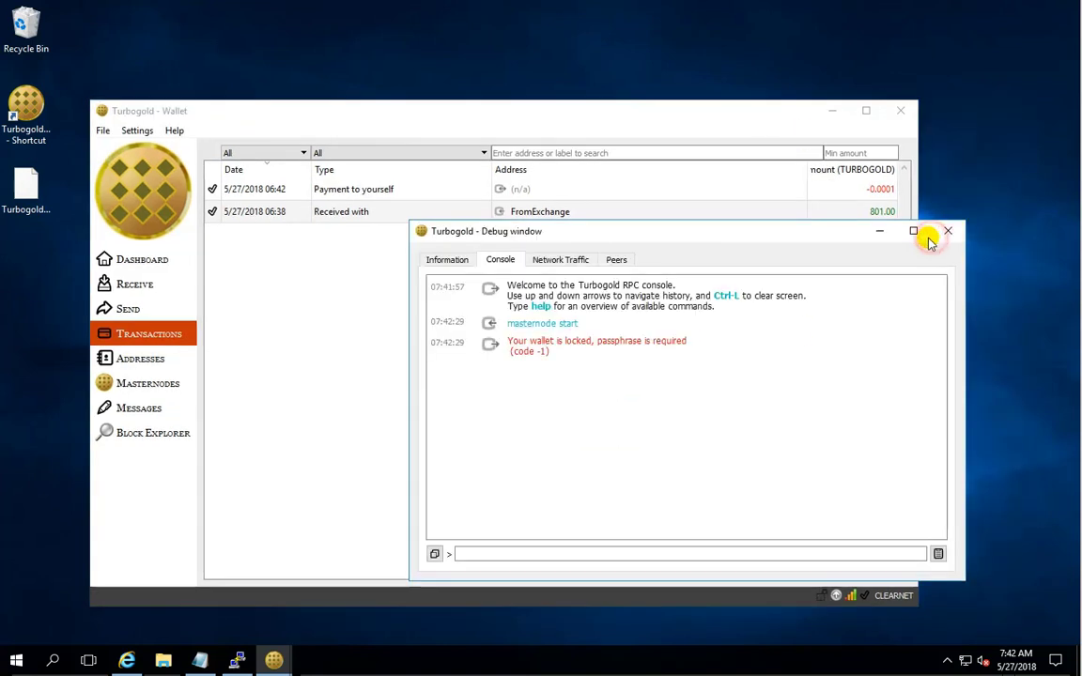
{"action": "left_click_drag", "start_coordinate": [822, 240], "coordinate": [677, 182]}
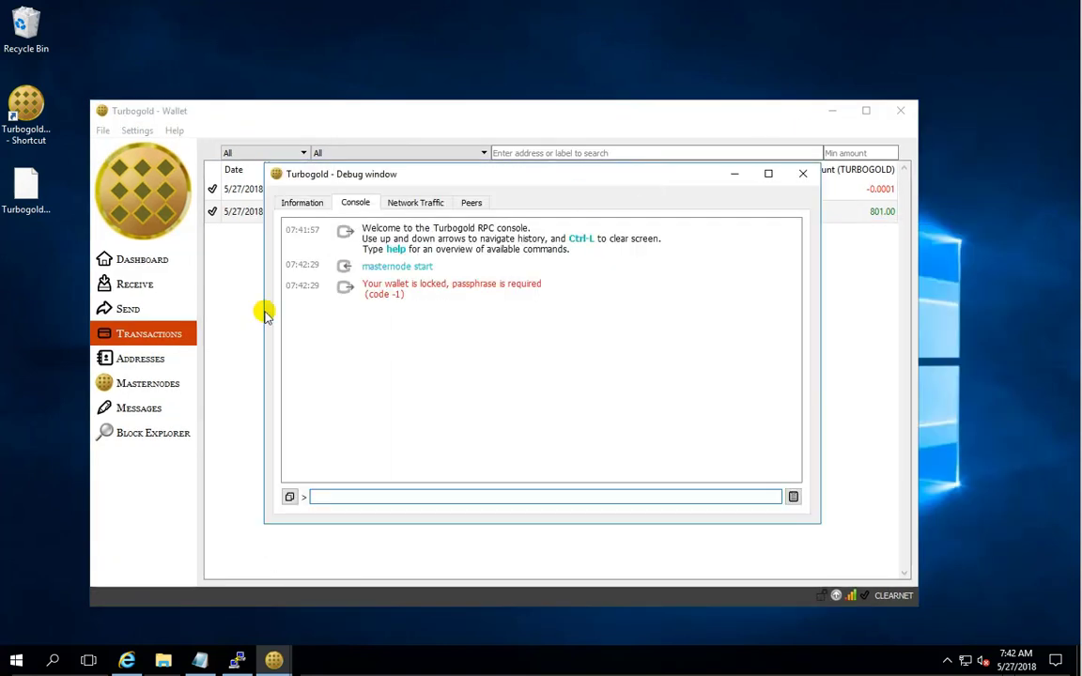
{"action": "left_click", "coordinate": [333, 497]}
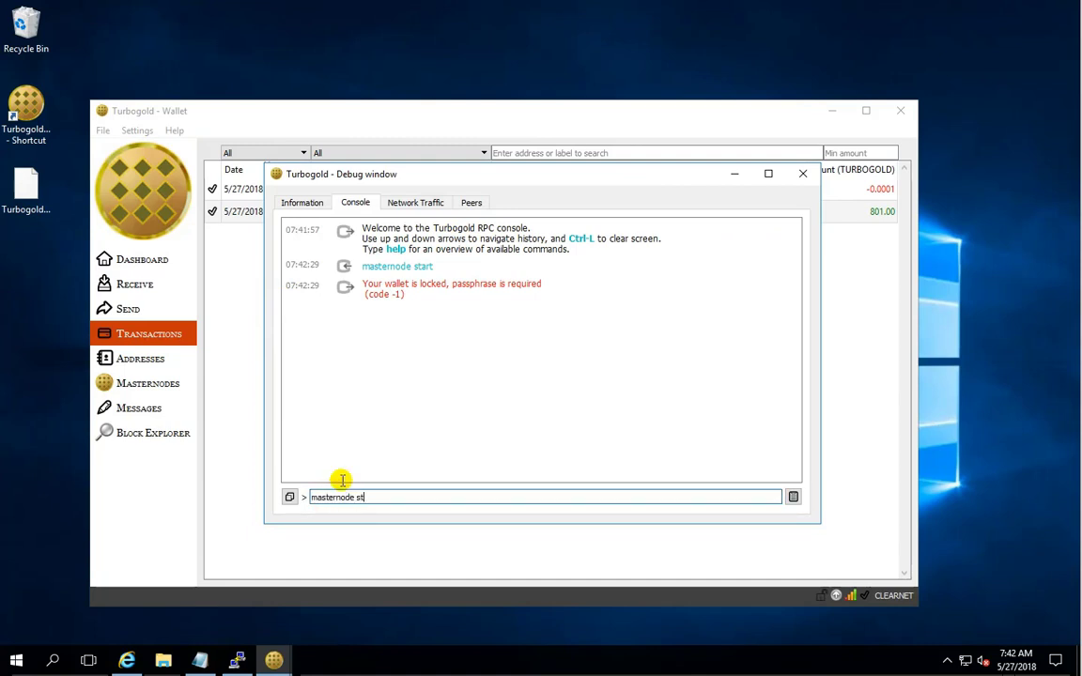
{"action": "key", "text": "Return"}
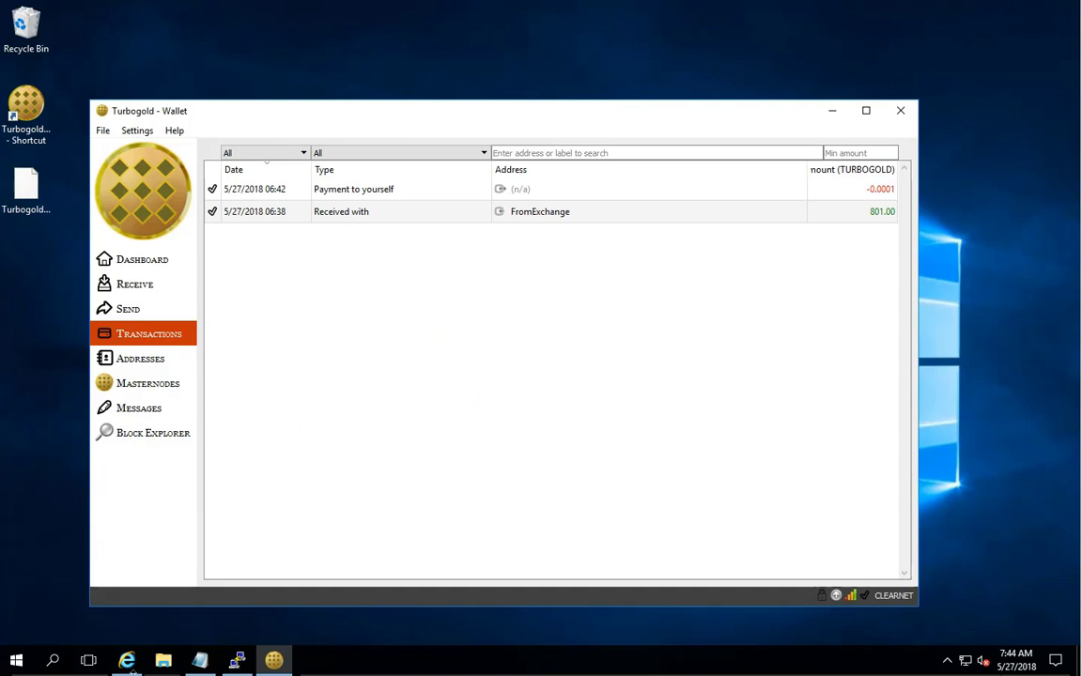
{"action": "left_click", "coordinate": [129, 661]}
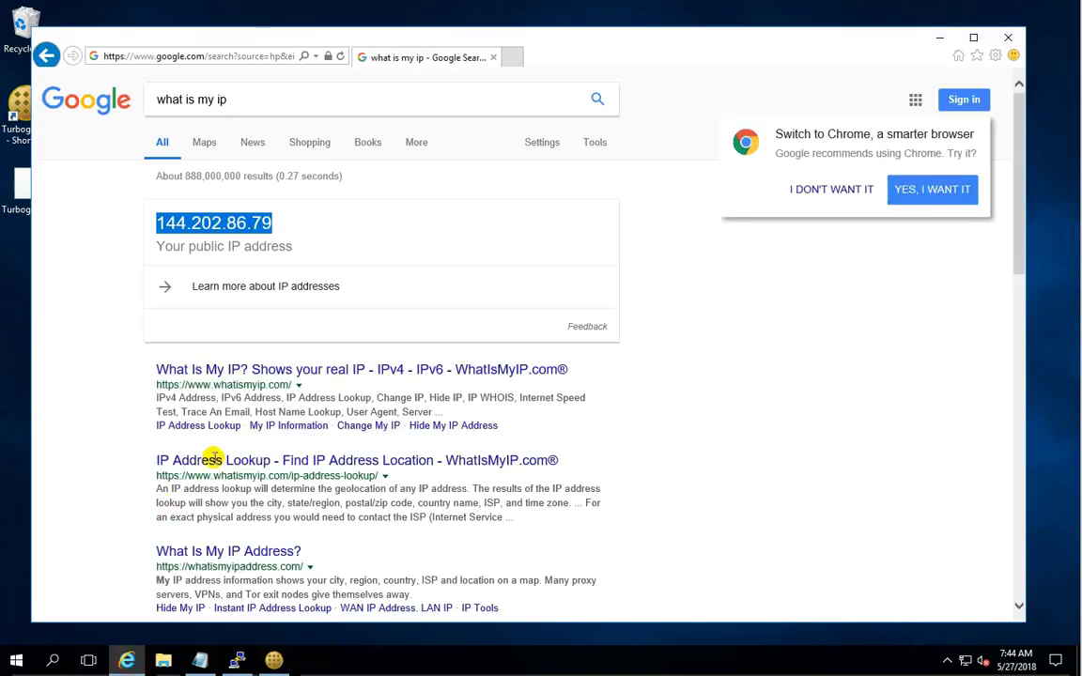
{"action": "left_click", "coordinate": [199, 662]}
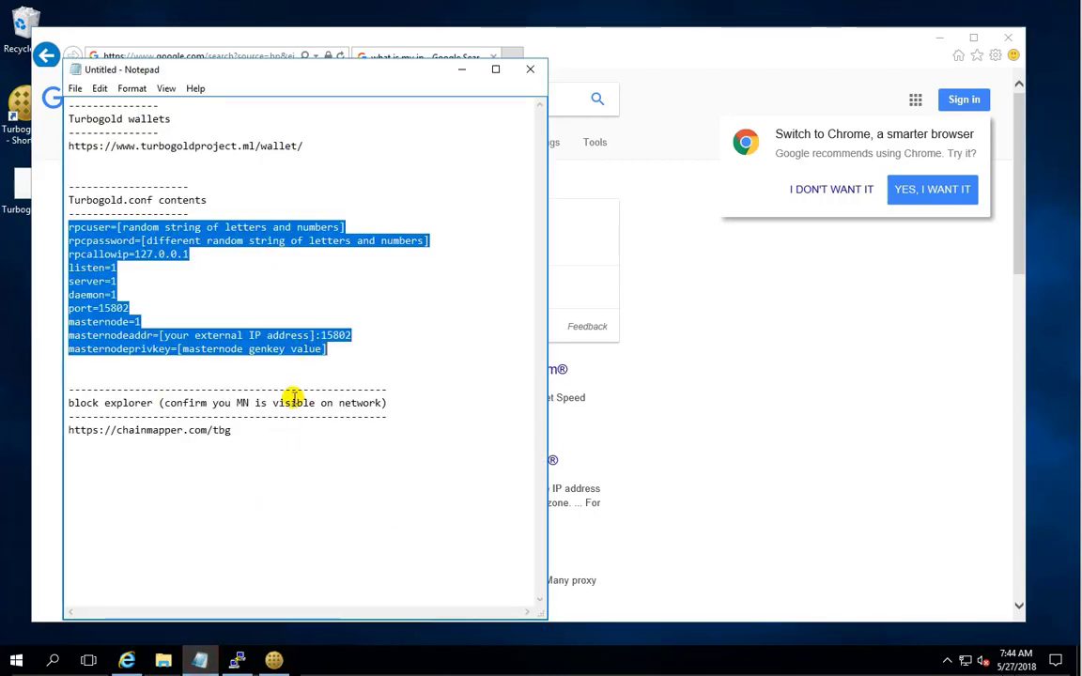
{"action": "double_click", "coordinate": [235, 430]}
{"action": "left_click_drag", "start_coordinate": [232, 430], "coordinate": [63, 427]}
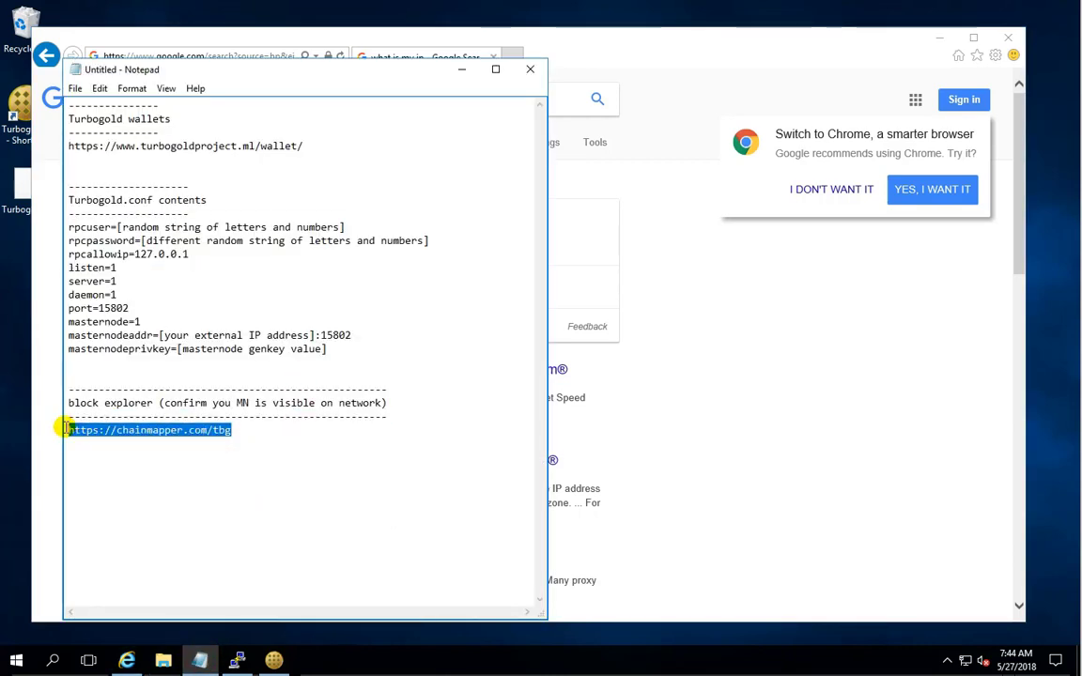
{"action": "right_click", "coordinate": [96, 431]}
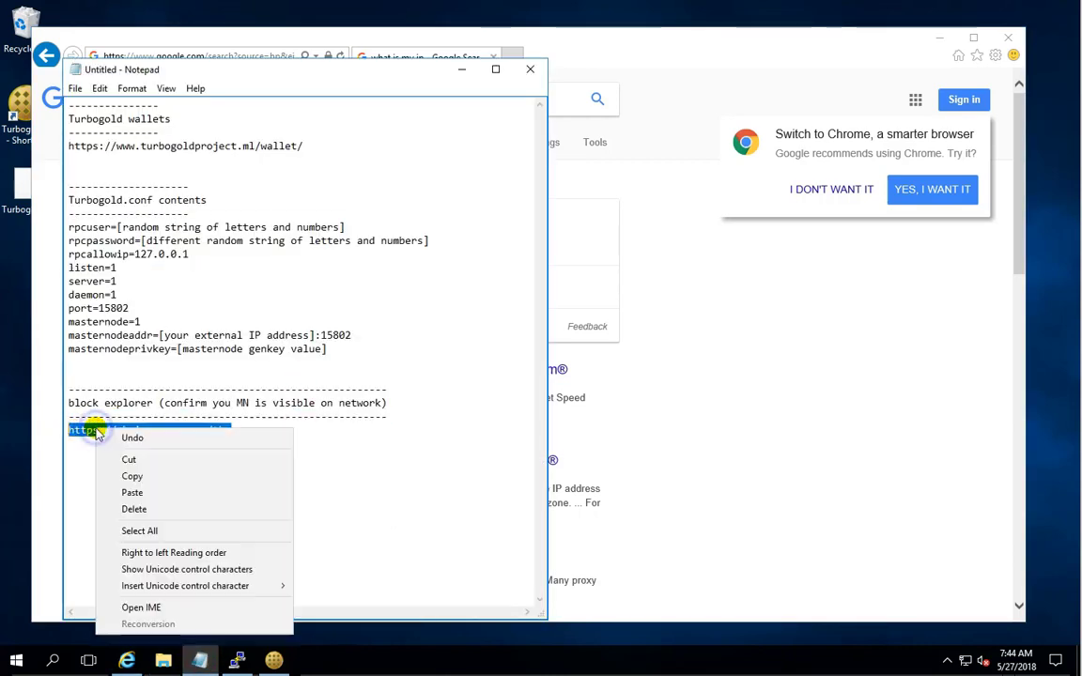
{"action": "left_click", "coordinate": [143, 477]}
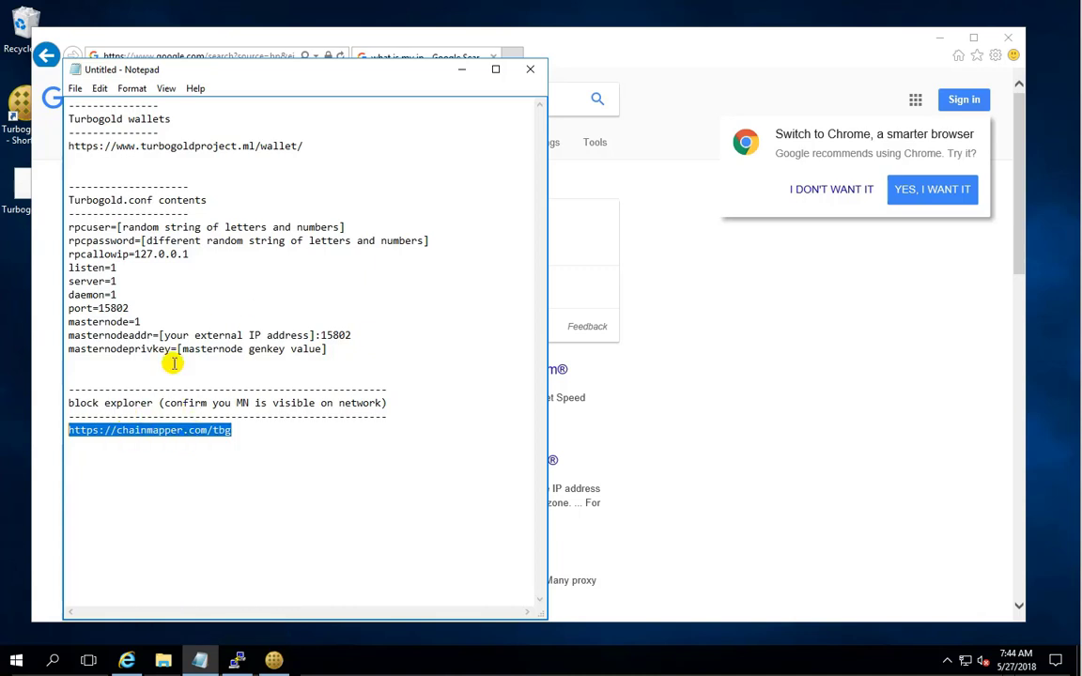
{"action": "left_click", "coordinate": [450, 72]}
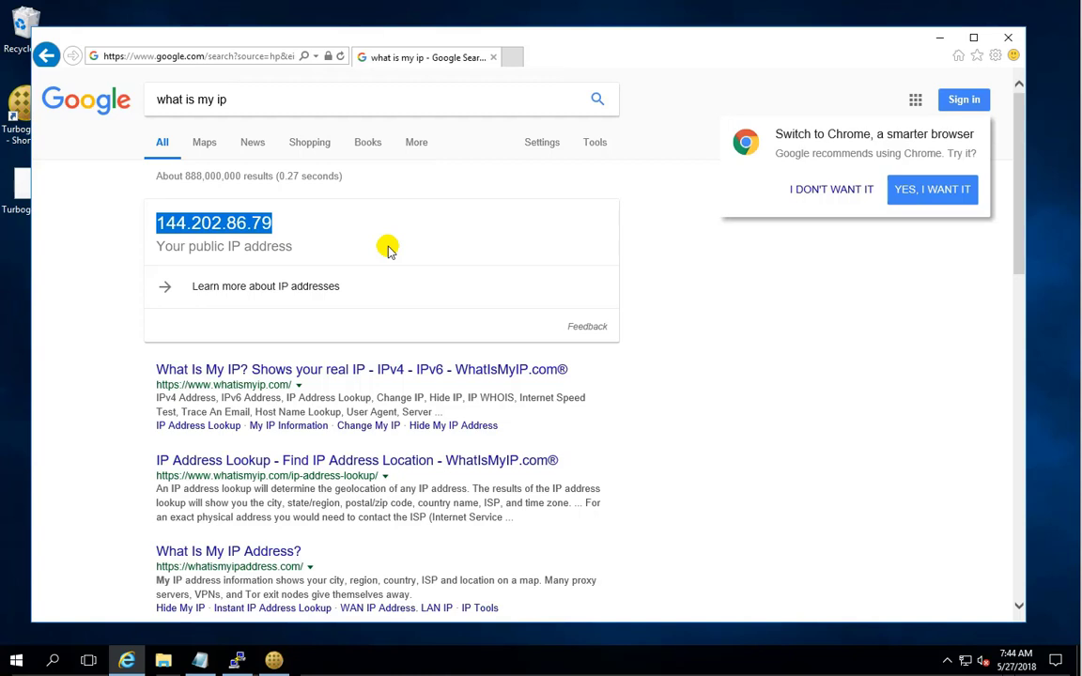
{"action": "right_click", "coordinate": [232, 59]}
{"action": "left_click", "coordinate": [273, 114]}
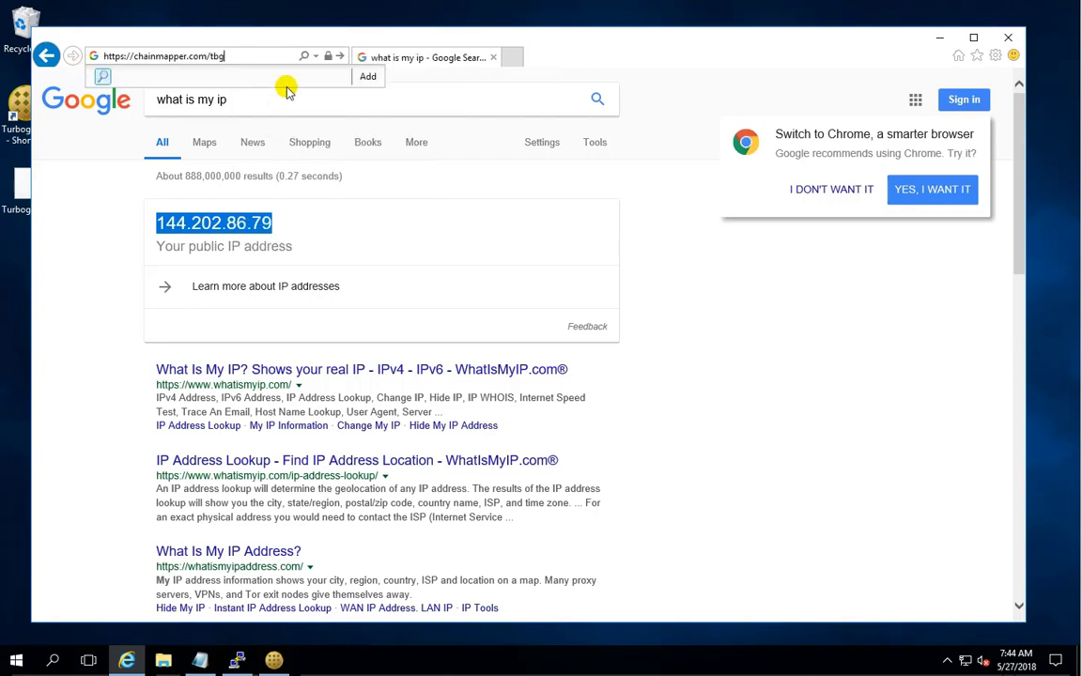
{"action": "key", "text": "Return"}
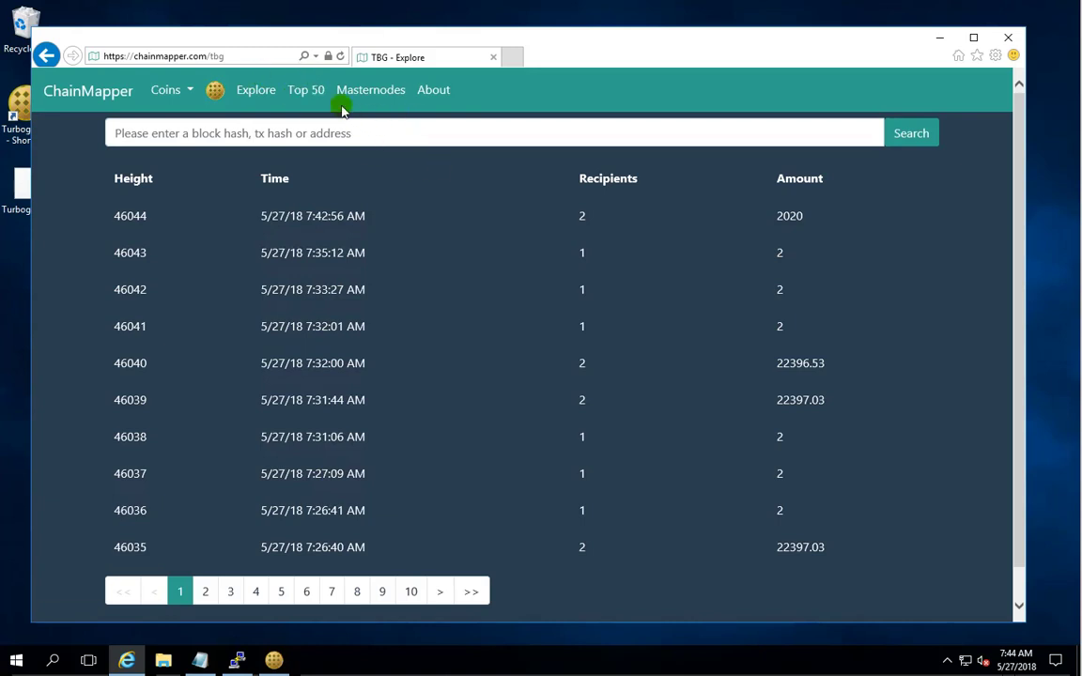
{"action": "left_click", "coordinate": [375, 94]}
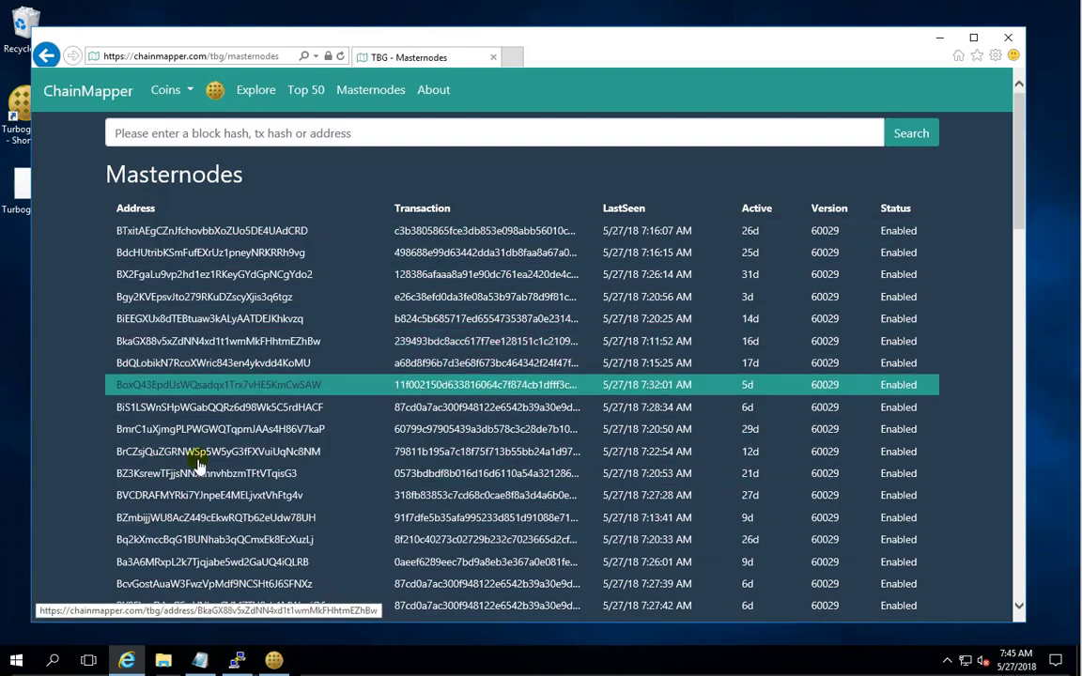
{"action": "left_click", "coordinate": [940, 38]}
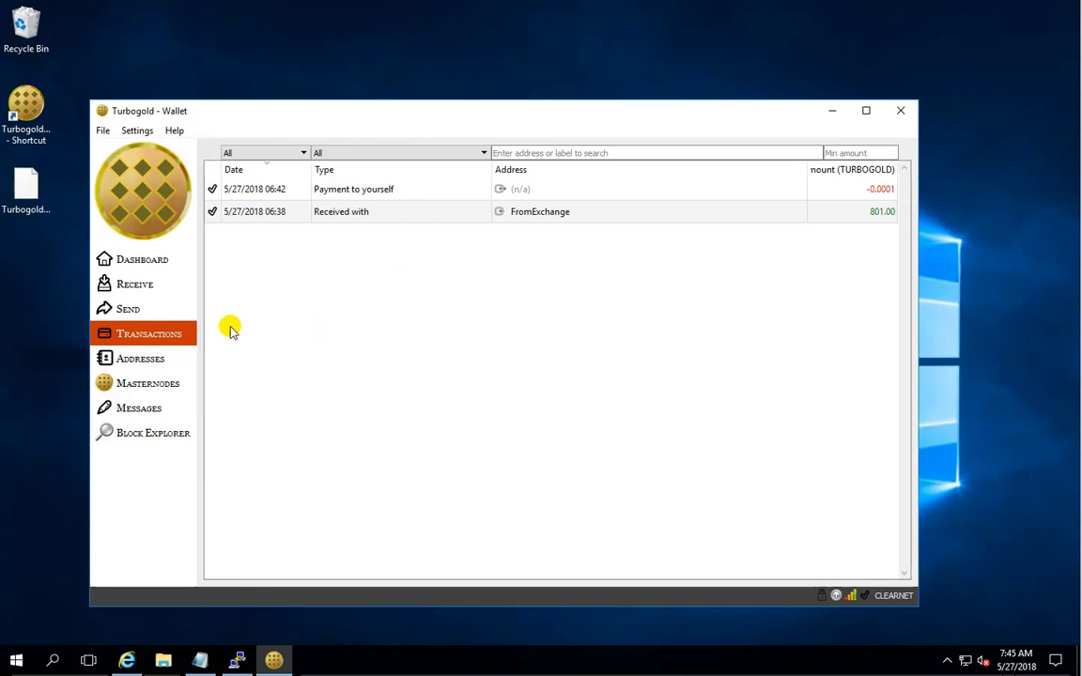
Copy the MN1 receiving address from Turbogold Wallet and return to ChainMapper's masternodes page.
{"action": "left_click", "coordinate": [138, 287]}
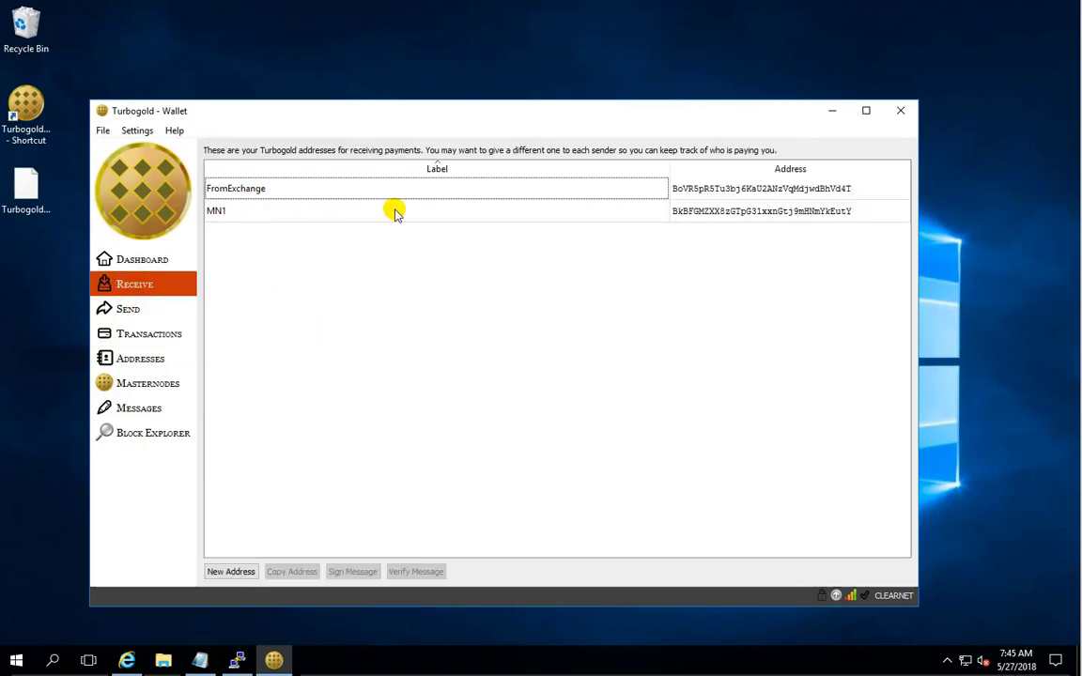
{"action": "right_click", "coordinate": [679, 216]}
{"action": "left_click", "coordinate": [686, 228]}
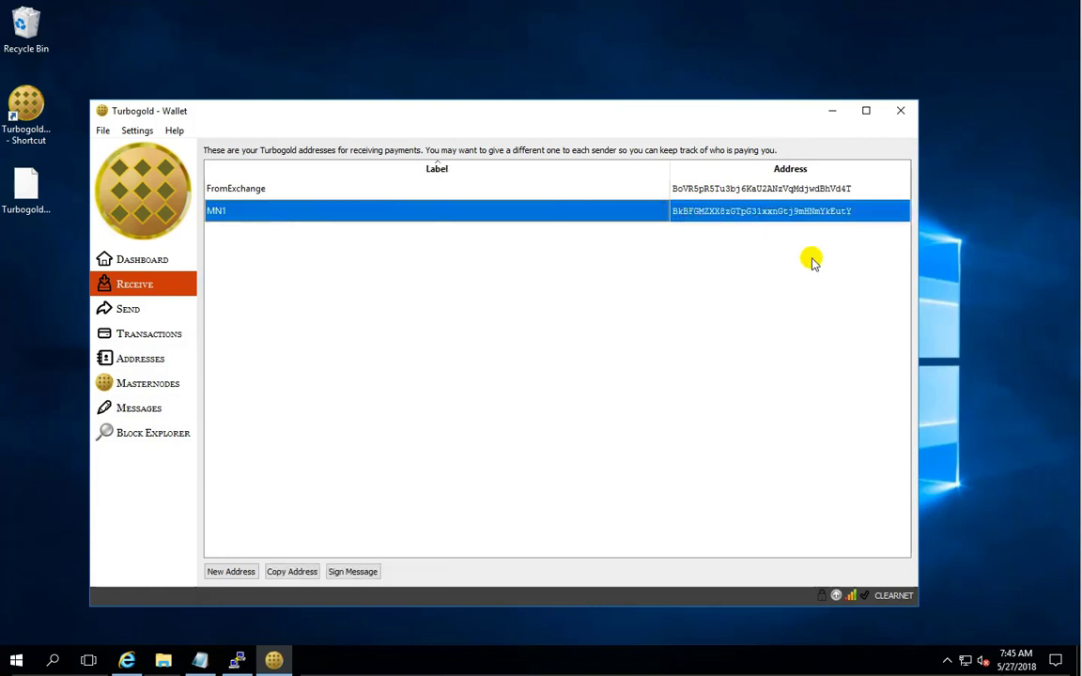
{"action": "left_click", "coordinate": [127, 662]}
{"action": "left_click", "coordinate": [216, 205]}
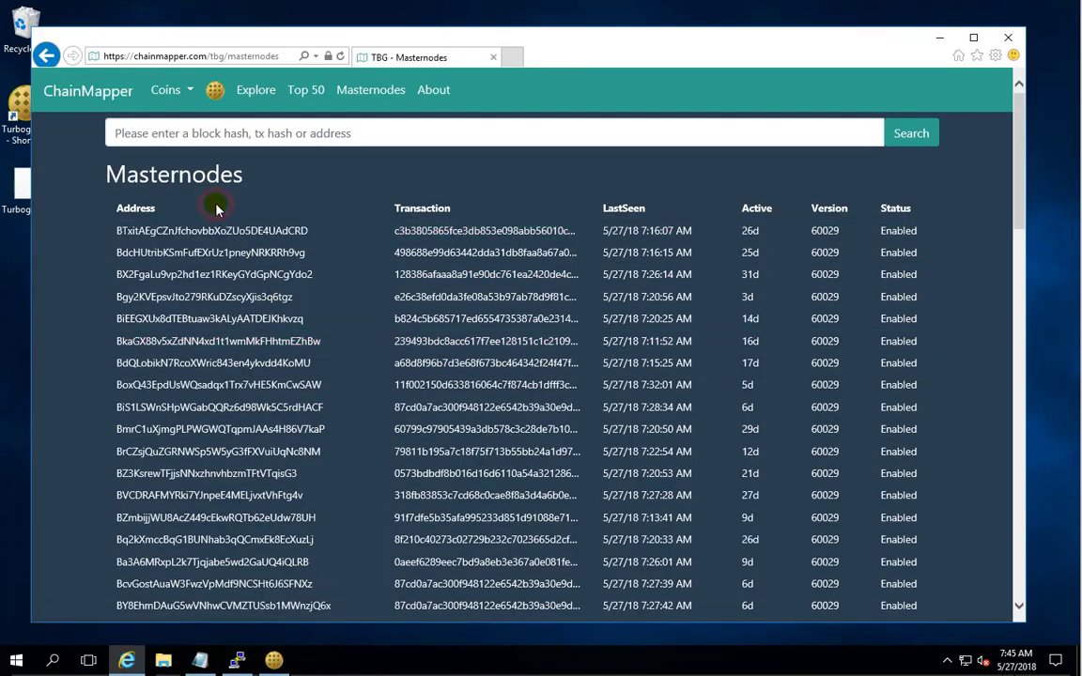
Find the MN1 address in ChainMapper's masternode list, confirm it shows Enabled, then minimize the browser.
{"action": "key", "text": "ctrl+f"}
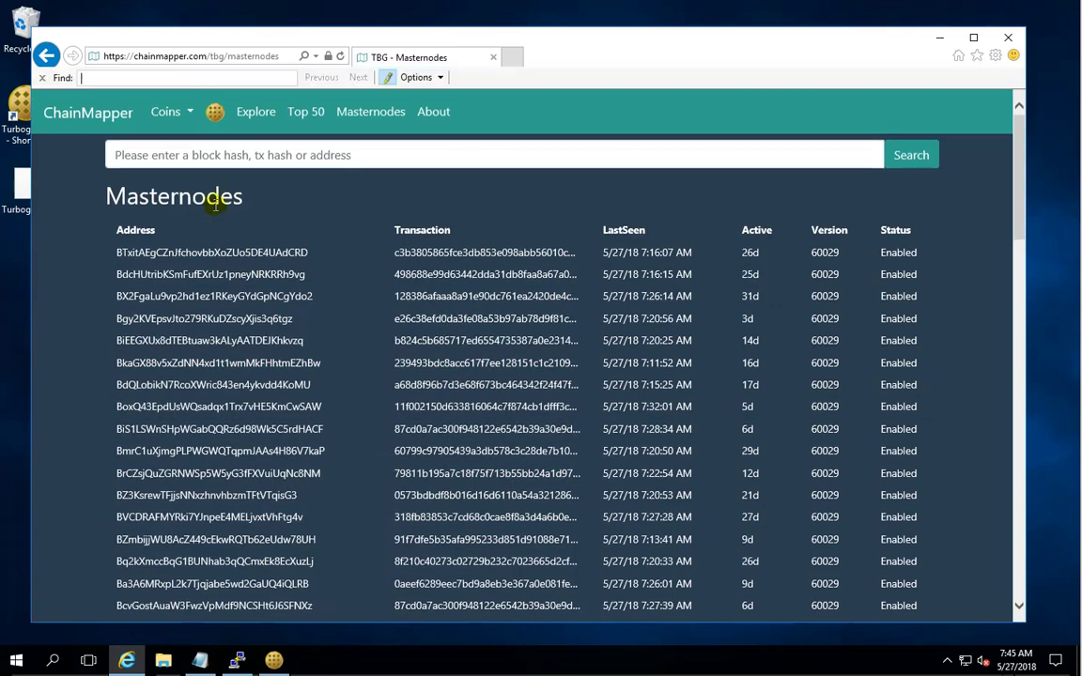
{"action": "right_click", "coordinate": [113, 75]}
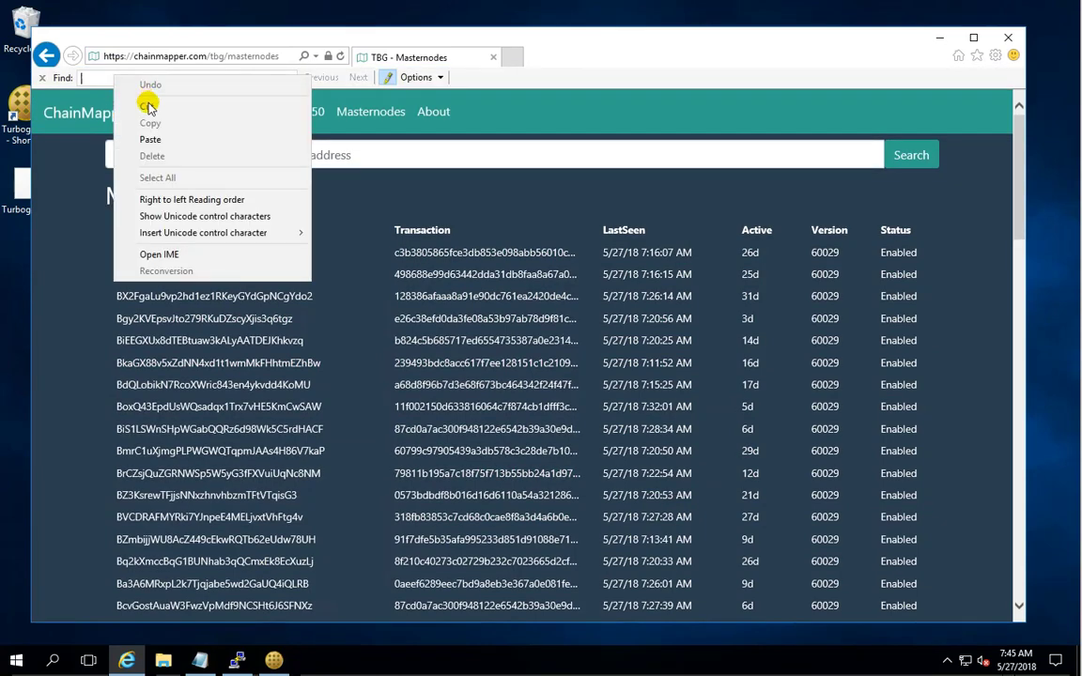
{"action": "left_click", "coordinate": [138, 139]}
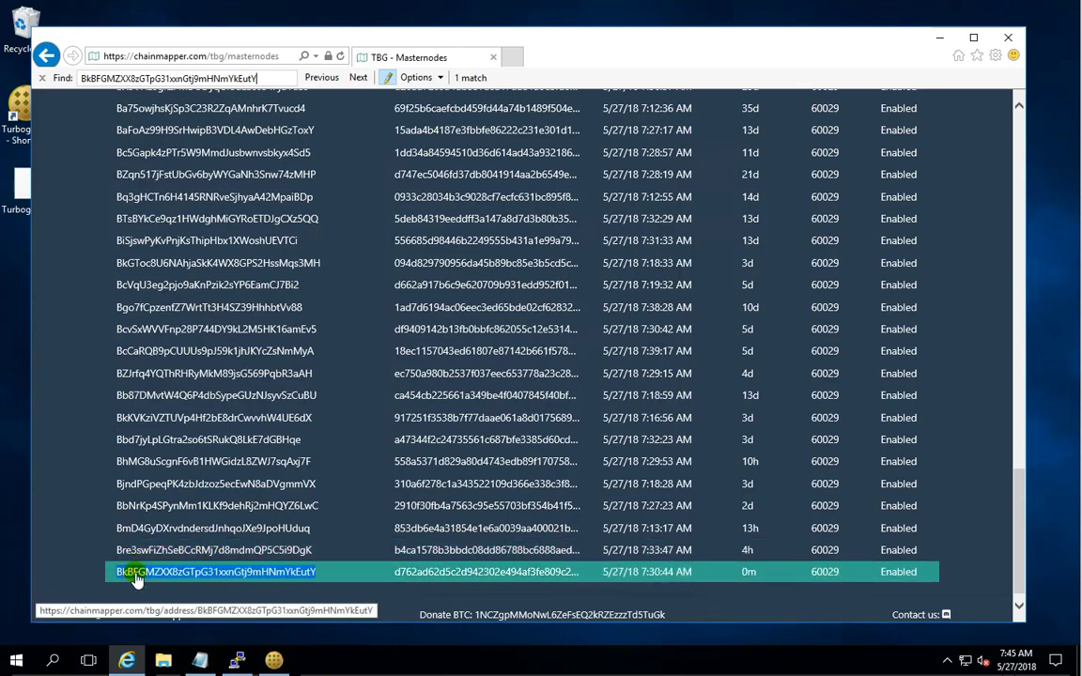
{"action": "scroll", "coordinate": [346, 505], "scroll_direction": "down", "scroll_amount": 1}
{"action": "scroll", "coordinate": [345, 498], "scroll_direction": "up", "scroll_amount": 10}
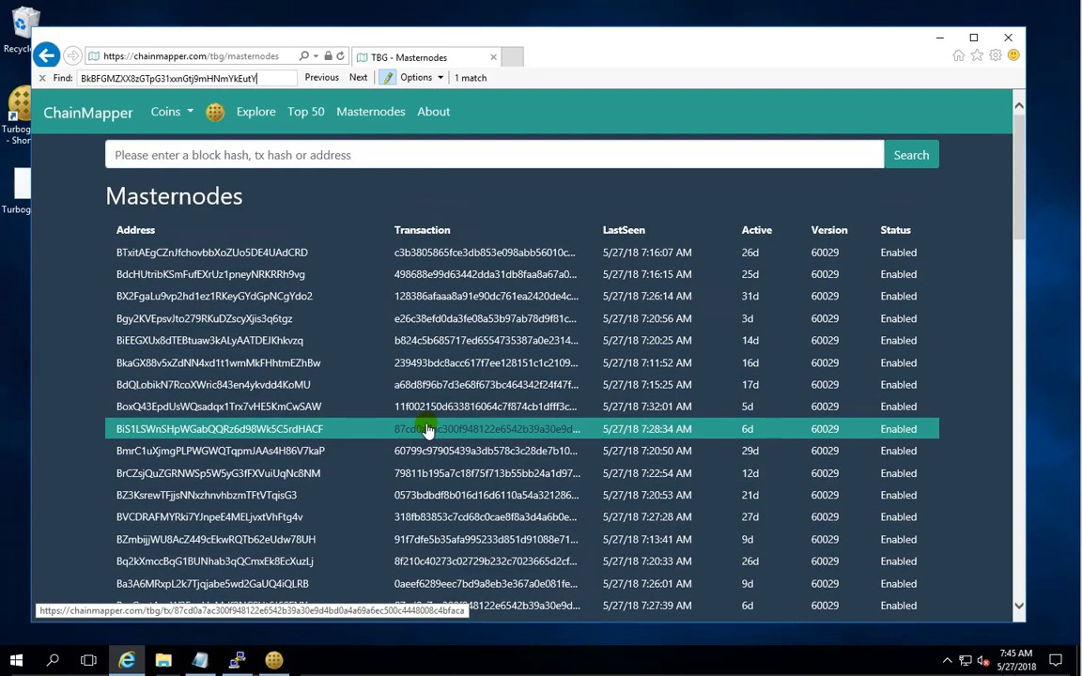
{"action": "scroll", "coordinate": [596, 449], "scroll_direction": "down", "scroll_amount": 10}
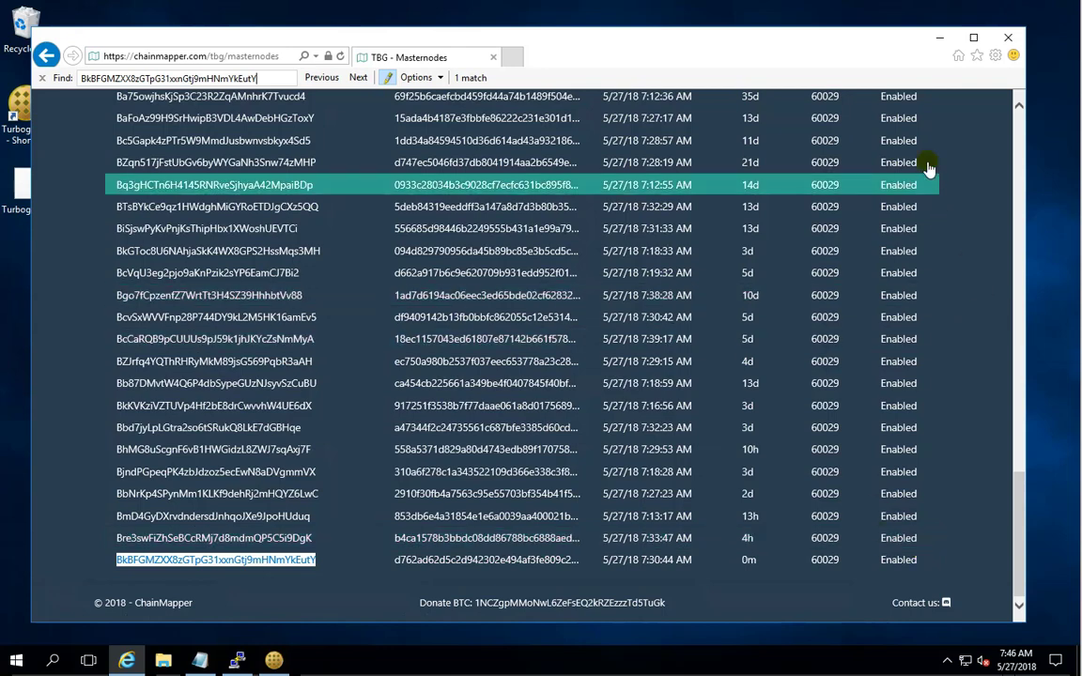
{"action": "left_click", "coordinate": [942, 39]}
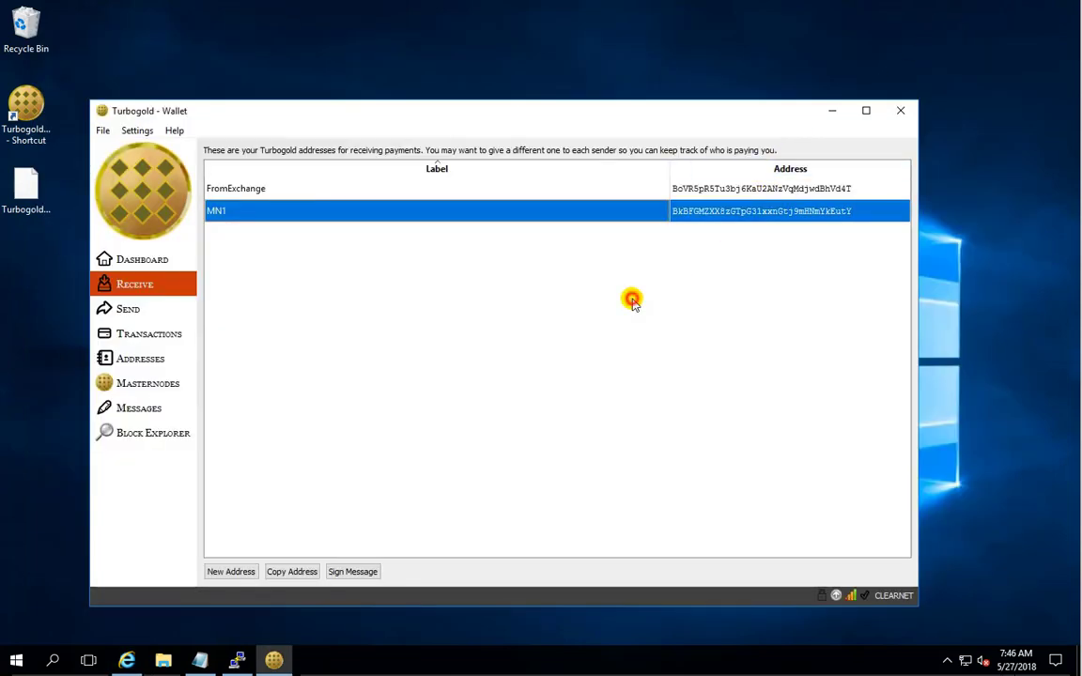